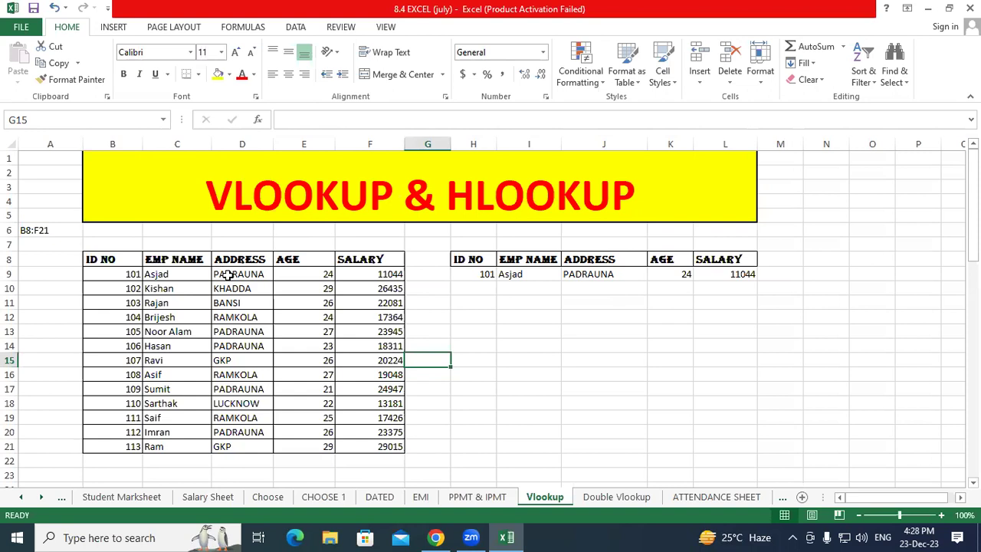
Step: Scroll through the Vlookup sheet and view the lookup formula in the EMP NAME column
{"action": "scroll", "coordinate": [227, 275], "scroll_direction": "down", "scroll_amount": 2}
{"action": "scroll", "coordinate": [228, 275], "scroll_direction": "down", "scroll_amount": 1}
{"action": "scroll", "coordinate": [227, 275], "scroll_direction": "down", "scroll_amount": 2}
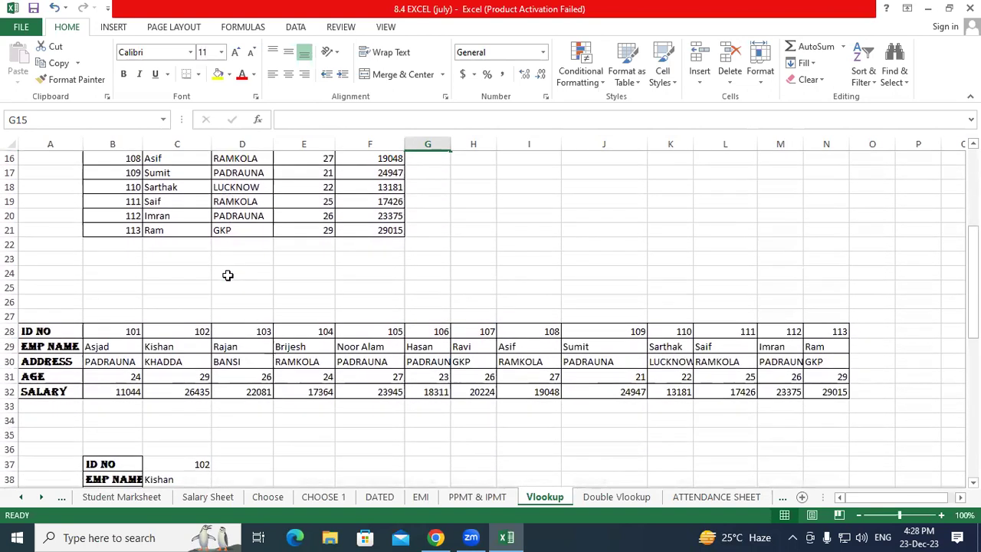
{"action": "scroll", "coordinate": [228, 275], "scroll_direction": "down", "scroll_amount": 1}
{"action": "scroll", "coordinate": [227, 275], "scroll_direction": "up", "scroll_amount": 4}
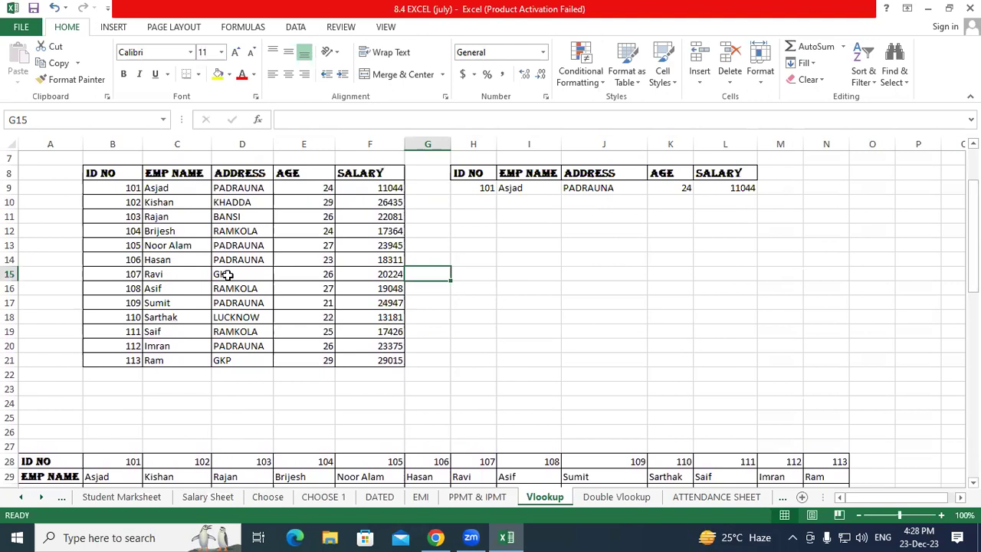
{"action": "scroll", "coordinate": [227, 274], "scroll_direction": "up", "scroll_amount": 2}
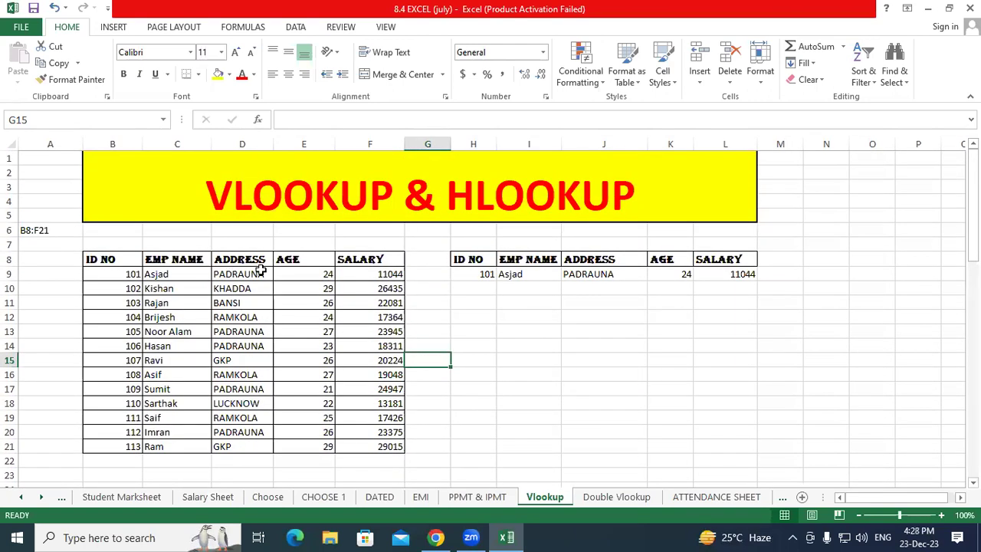
{"action": "left_click_drag", "start_coordinate": [531, 276], "coordinate": [529, 400]}
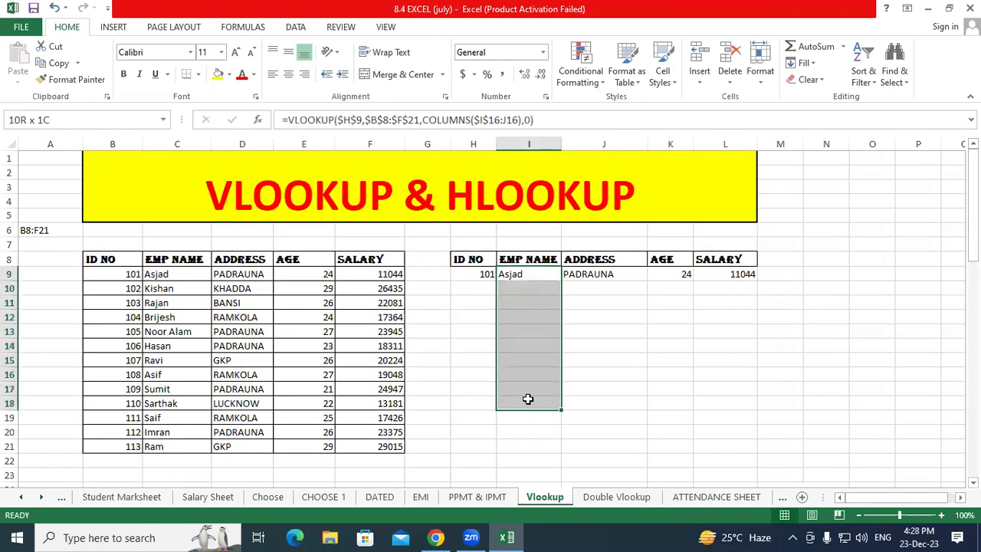
{"action": "scroll", "coordinate": [471, 341], "scroll_direction": "down", "scroll_amount": 7}
{"action": "scroll", "coordinate": [470, 341], "scroll_direction": "down", "scroll_amount": 1}
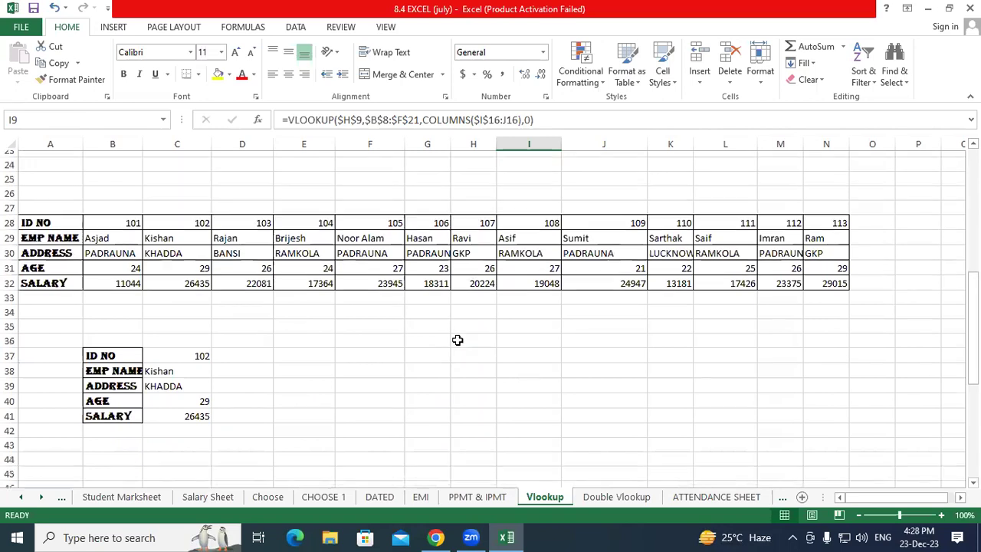
{"action": "left_click_drag", "start_coordinate": [153, 281], "coordinate": [499, 298]}
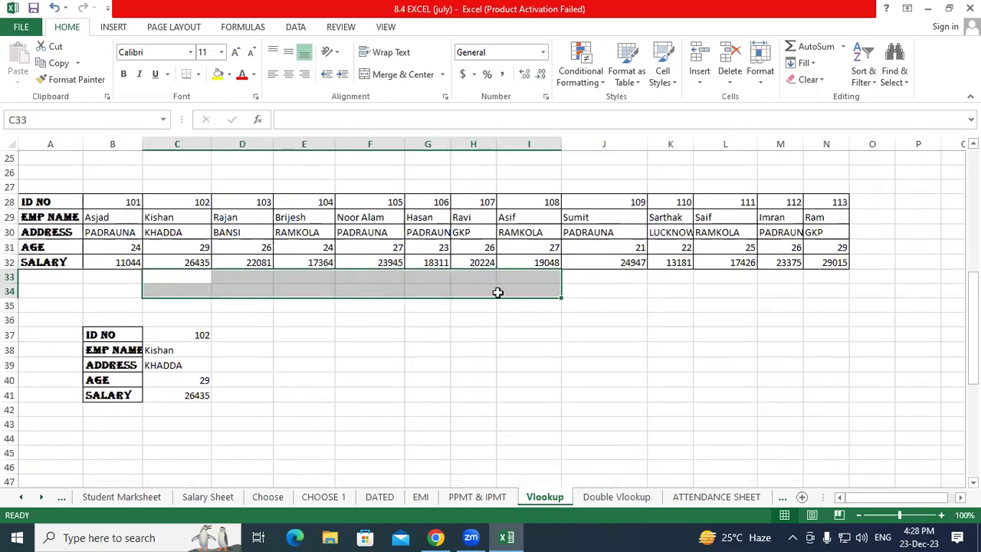
{"action": "scroll", "coordinate": [396, 286], "scroll_direction": "up", "scroll_amount": 5}
{"action": "scroll", "coordinate": [395, 287], "scroll_direction": "up", "scroll_amount": 2}
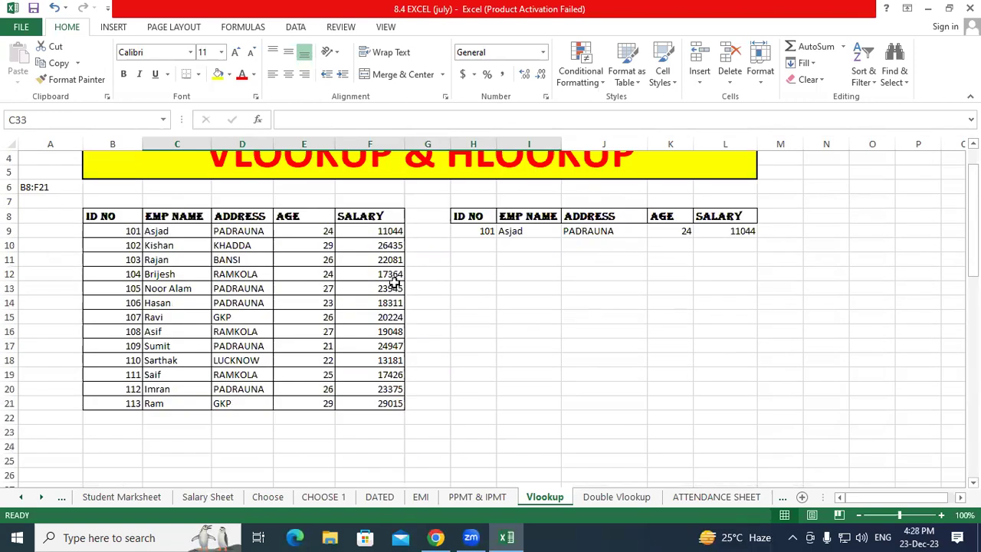
Step: Select the employee table B8:F21 on the Vlookup sheet, then clear the selection
{"action": "left_click", "coordinate": [512, 242]}
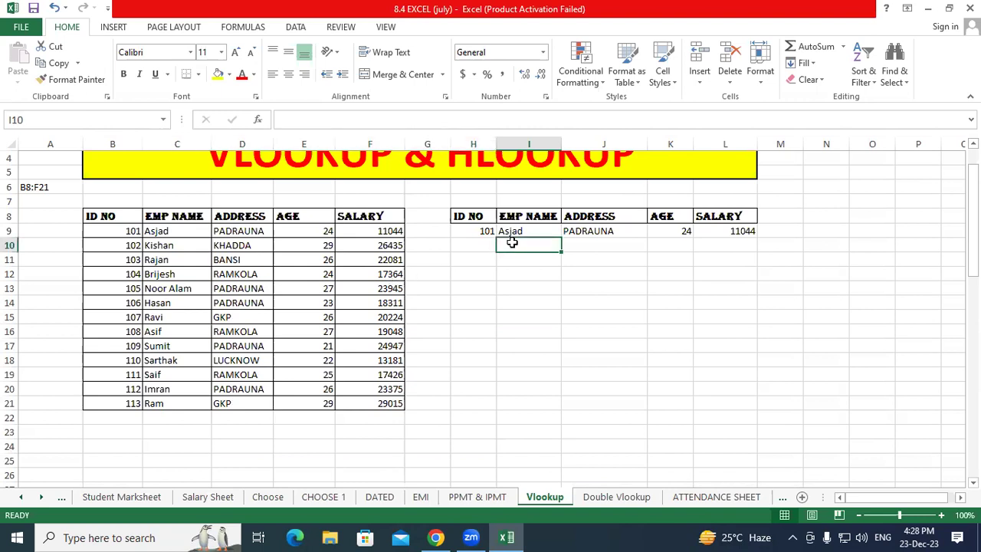
{"action": "mouse_move", "coordinate": [127, 219]}
{"action": "left_mouse_down"}
{"action": "mouse_move", "coordinate": [178, 284]}
{"action": "mouse_move", "coordinate": [357, 389]}
{"action": "mouse_move", "coordinate": [359, 401]}
{"action": "left_mouse_up"}
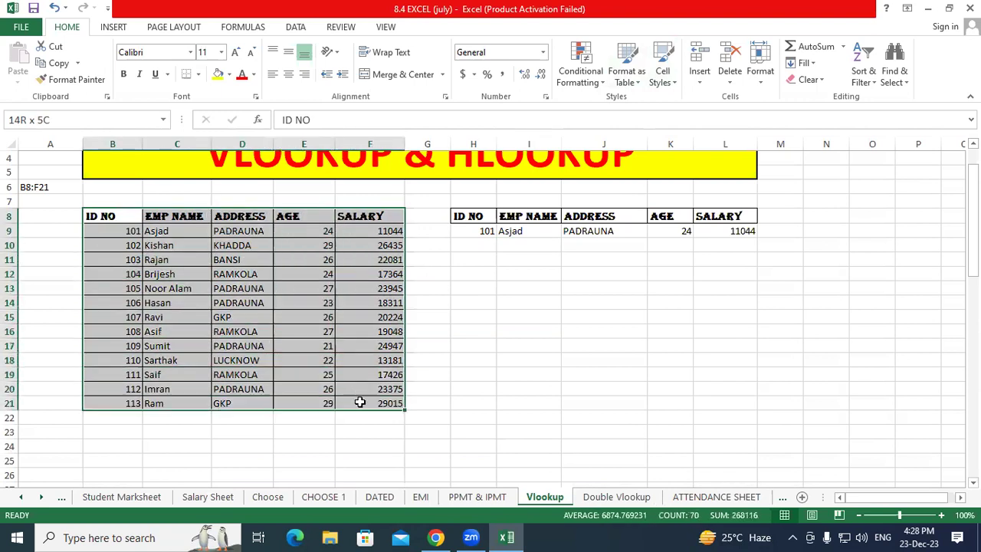
{"action": "left_click_drag", "start_coordinate": [735, 232], "coordinate": [890, 414]}
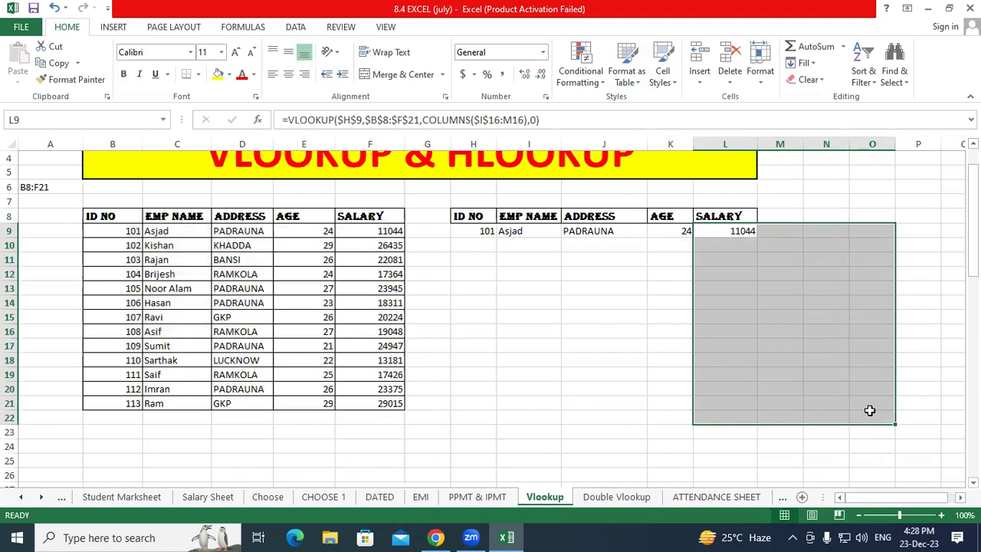
{"action": "left_click", "coordinate": [505, 315]}
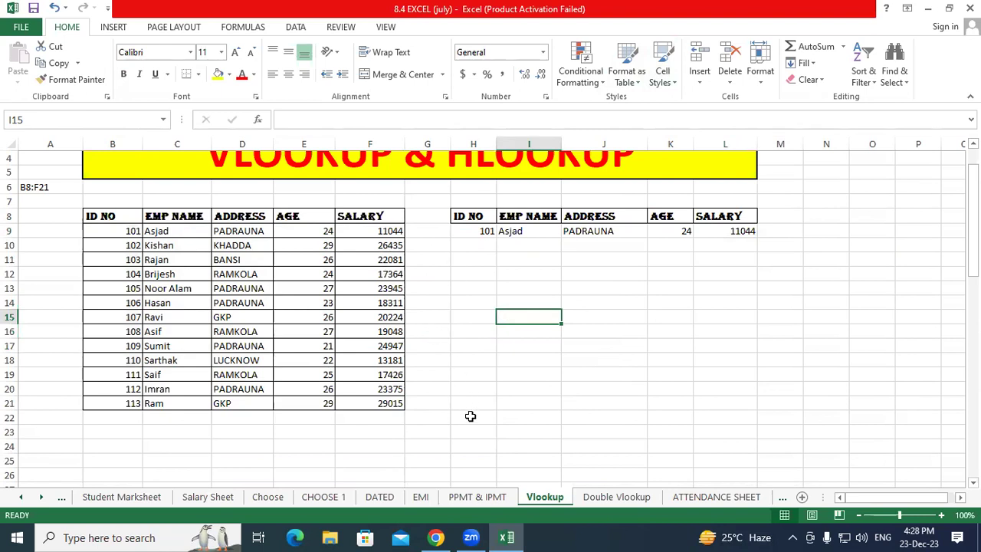
Step: Merge and center D1:O6 on the Double Vlookup sheet as a title block
{"action": "left_click", "coordinate": [595, 496]}
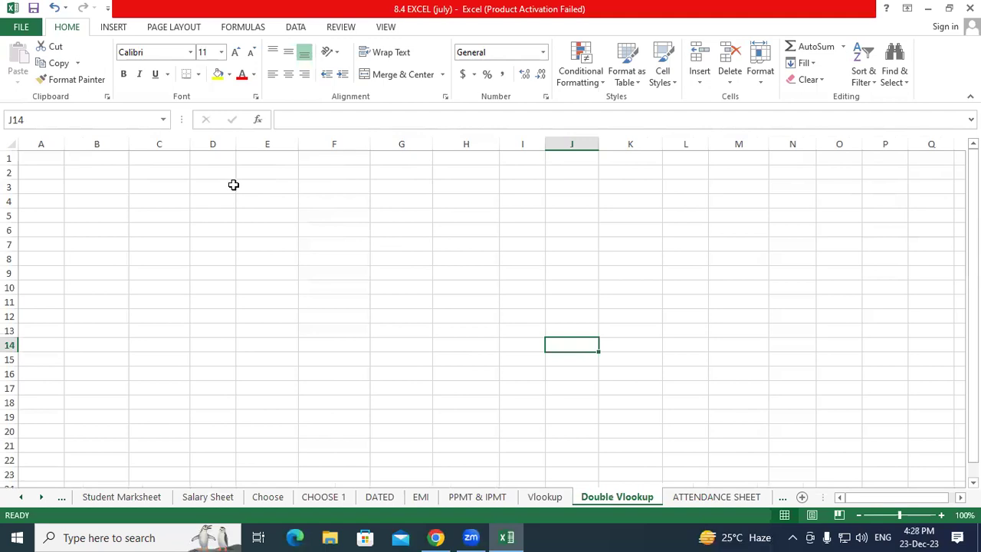
{"action": "left_click", "coordinate": [216, 161]}
{"action": "left_click_drag", "start_coordinate": [217, 161], "coordinate": [832, 230]}
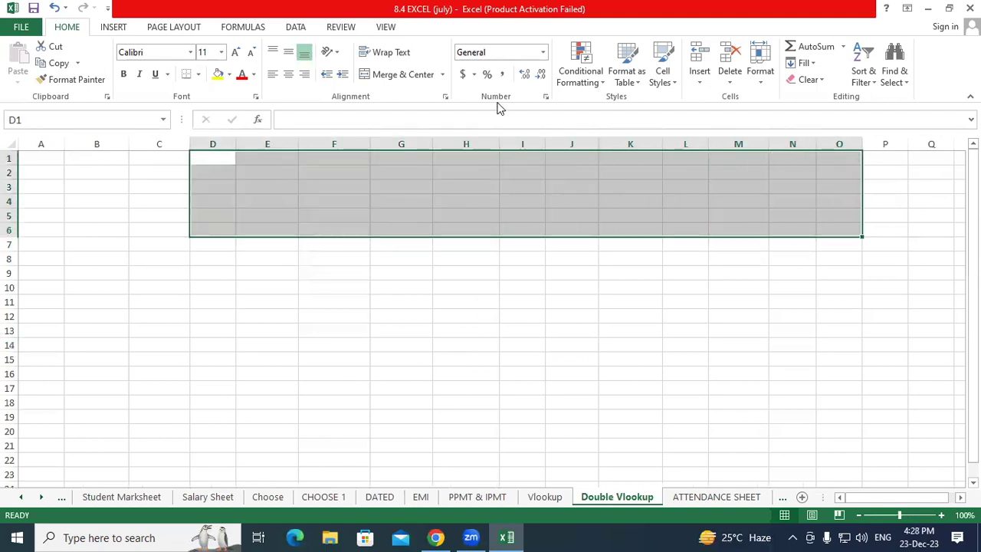
{"action": "left_click", "coordinate": [398, 79]}
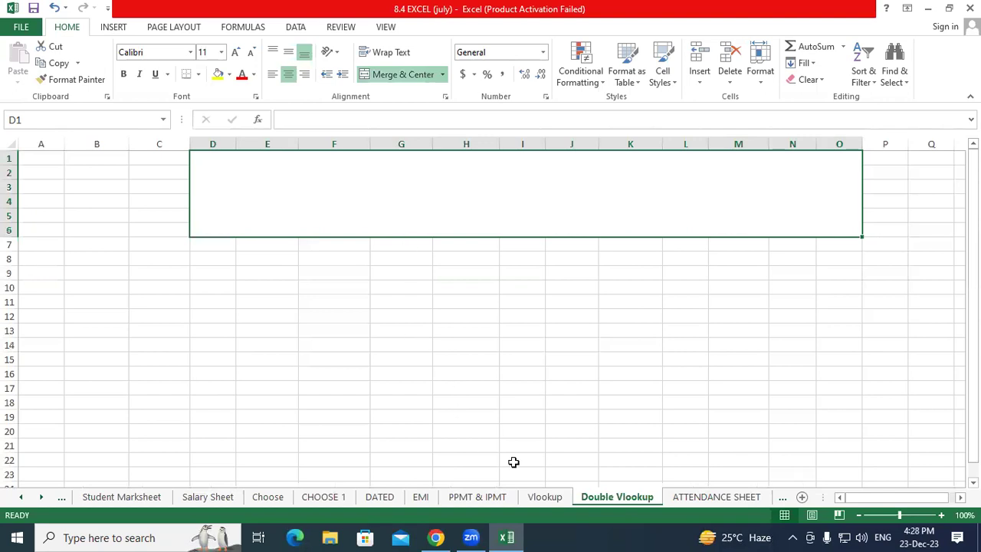
Step: Copy the employee table B8:F21 from Vlookup and paste it at B12 on Double Vlookup
{"action": "left_click", "coordinate": [544, 497]}
{"action": "mouse_move", "coordinate": [107, 219]}
{"action": "left_mouse_down"}
{"action": "mouse_move", "coordinate": [193, 292]}
{"action": "mouse_move", "coordinate": [390, 395]}
{"action": "left_mouse_up"}
{"action": "key", "text": "ctrl+c"}
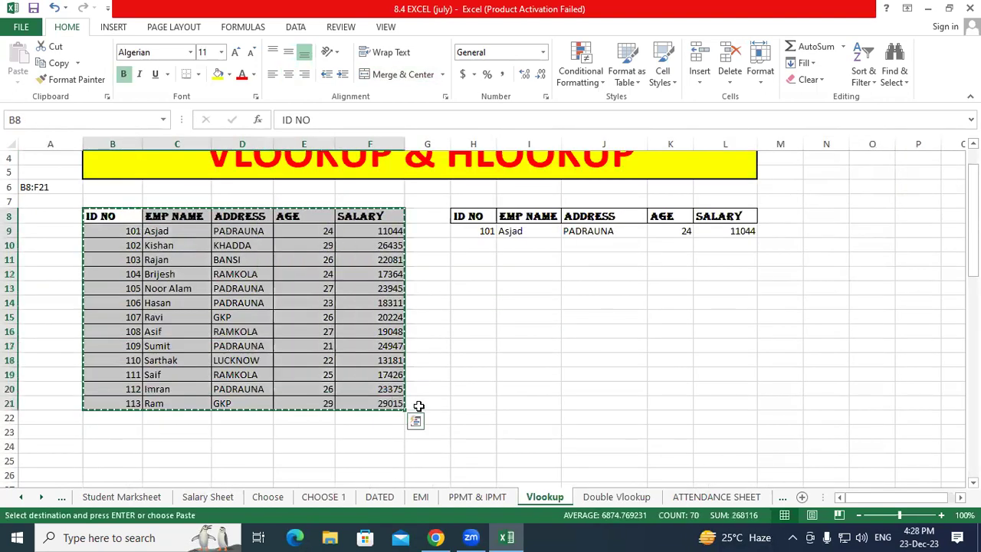
{"action": "left_click", "coordinate": [616, 496]}
{"action": "left_click", "coordinate": [113, 311]}
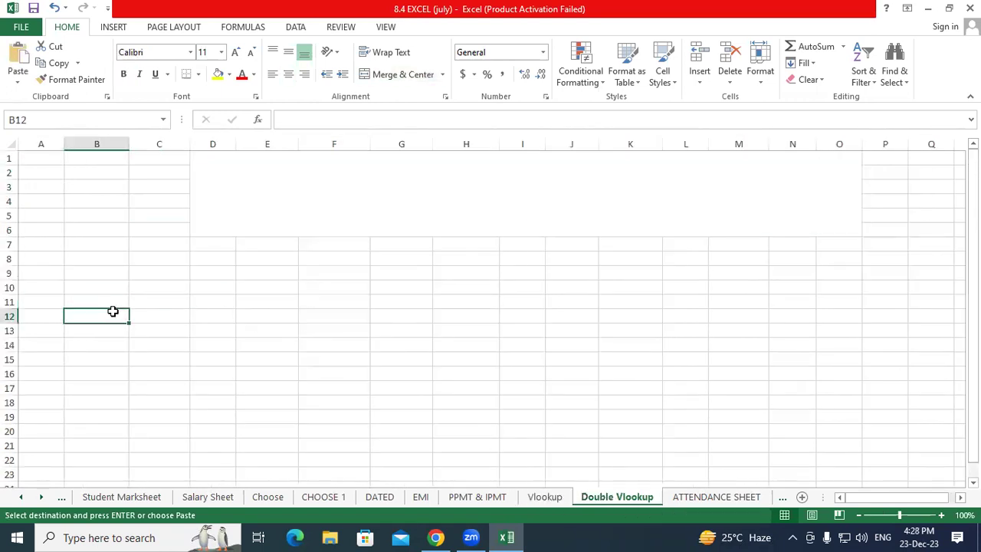
{"action": "key", "text": "ctrl+v"}
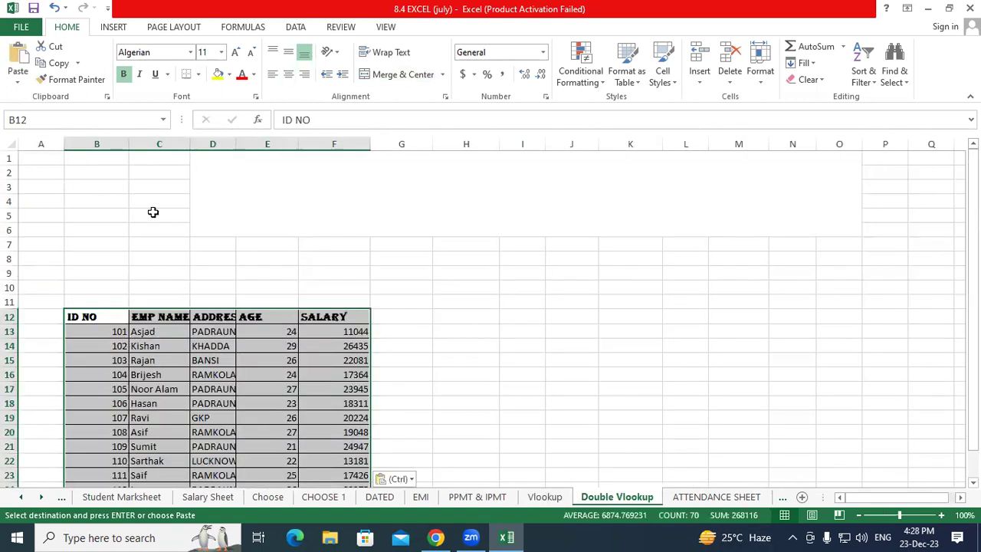
Step: Autofit columns C through F to their contents
{"action": "left_click_drag", "start_coordinate": [146, 146], "coordinate": [341, 157]}
{"action": "double_click", "coordinate": [365, 145]}
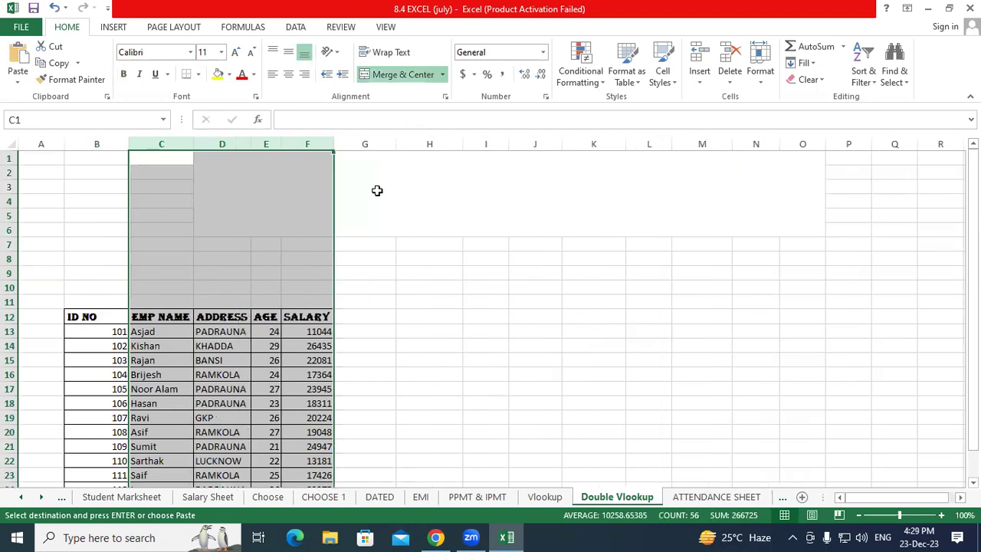
{"action": "left_click", "coordinate": [376, 191]}
Step: Move the pasted table up to B9:F22 and select B5:F7 for a heading
{"action": "left_click", "coordinate": [409, 306]}
{"action": "left_click_drag", "start_coordinate": [83, 322], "coordinate": [324, 474]}
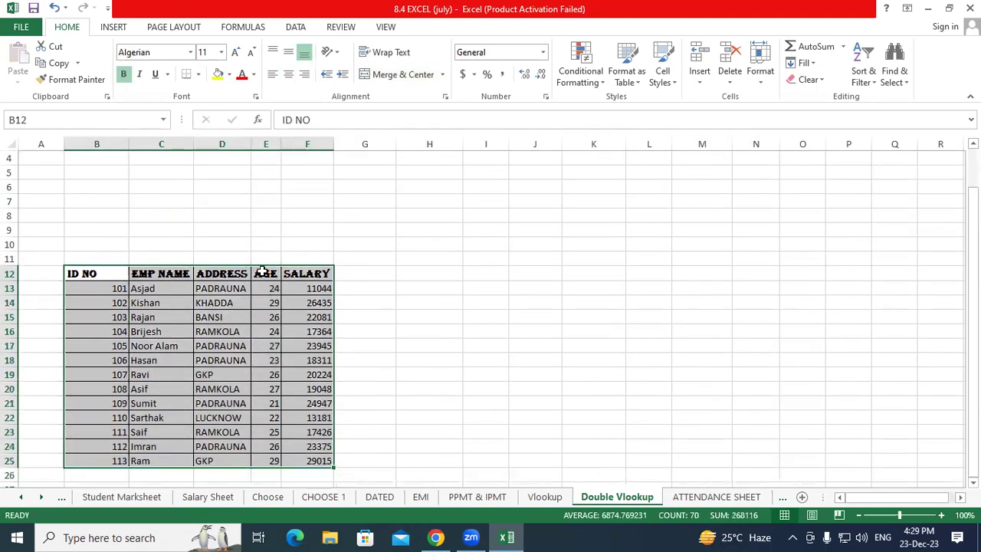
{"action": "left_click_drag", "start_coordinate": [263, 266], "coordinate": [239, 219]}
{"action": "left_click", "coordinate": [204, 188]}
{"action": "scroll", "coordinate": [177, 201], "scroll_direction": "up", "scroll_amount": 1}
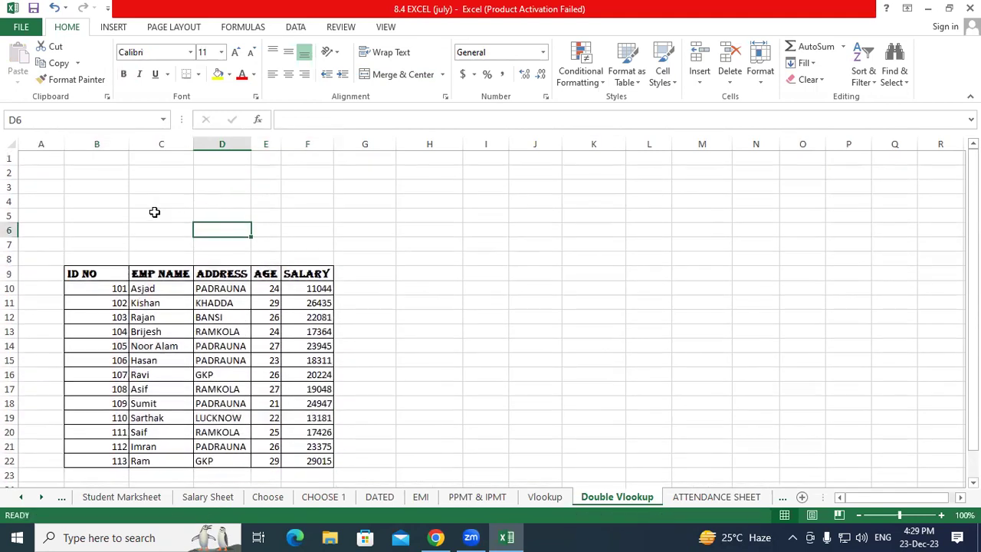
{"action": "left_click_drag", "start_coordinate": [125, 211], "coordinate": [304, 244]}
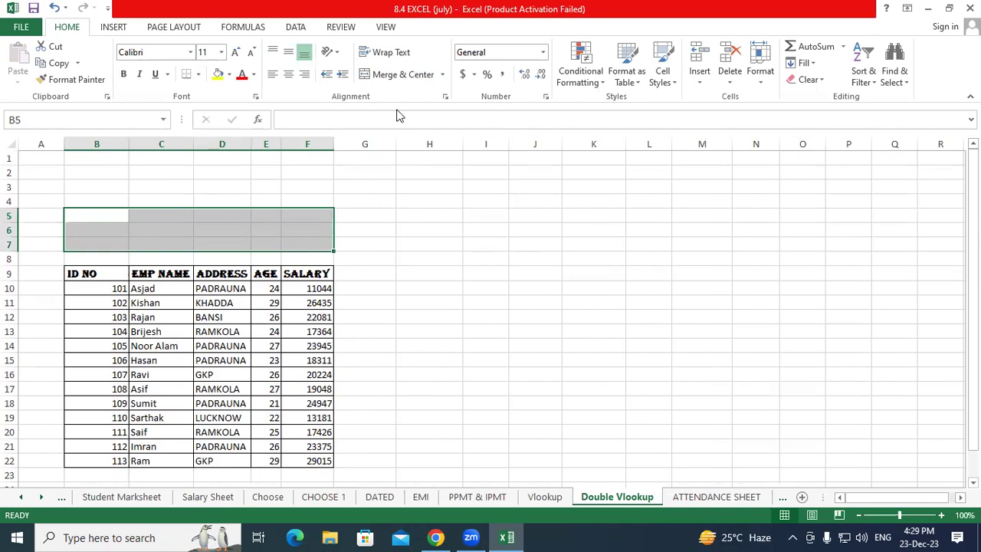
Step: Merge B5:F7 and enter 'Table 1' as a bold 24-point heading
{"action": "left_click", "coordinate": [404, 75]}
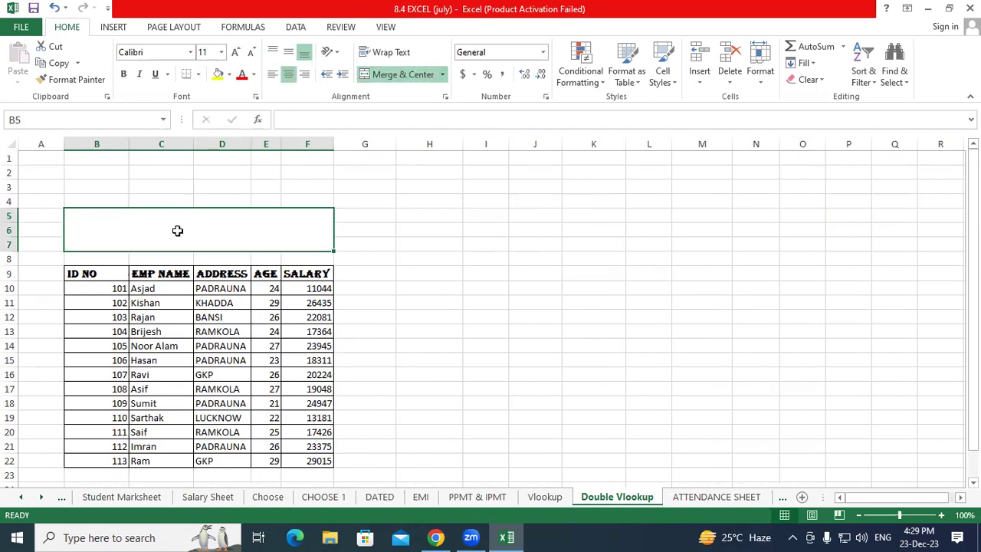
{"action": "type", "text": "Table"}
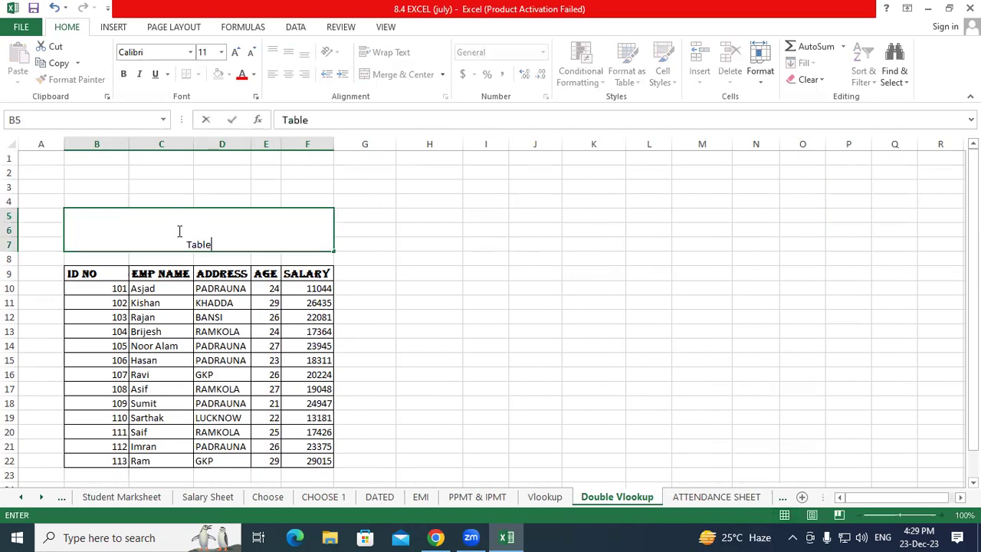
{"action": "type", "text": " 1"}
{"action": "key", "text": "ctrl+Return"}
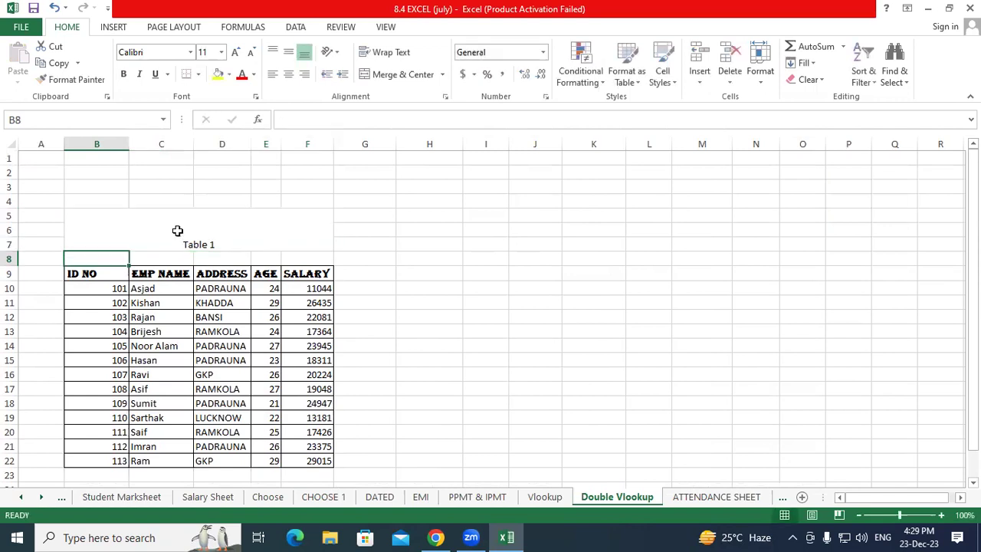
{"action": "left_click", "coordinate": [125, 74]}
{"action": "left_click", "coordinate": [235, 52]}
{"action": "left_click", "coordinate": [235, 52]}
{"action": "left_click", "coordinate": [235, 52]}
{"action": "left_click", "coordinate": [234, 52]}
{"action": "left_click", "coordinate": [234, 52]}
{"action": "left_click", "coordinate": [235, 52]}
{"action": "left_click", "coordinate": [235, 52]}
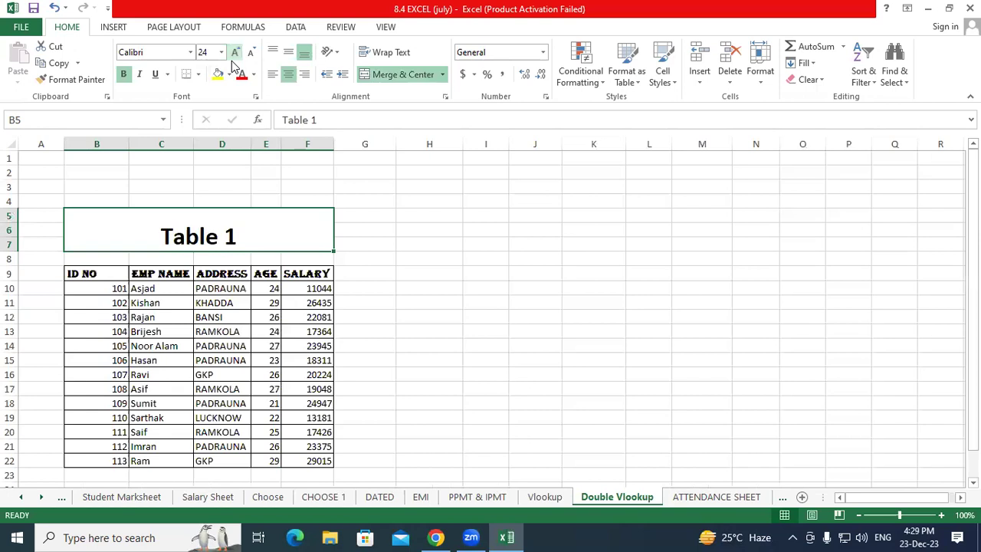
{"action": "left_click", "coordinate": [393, 261]}
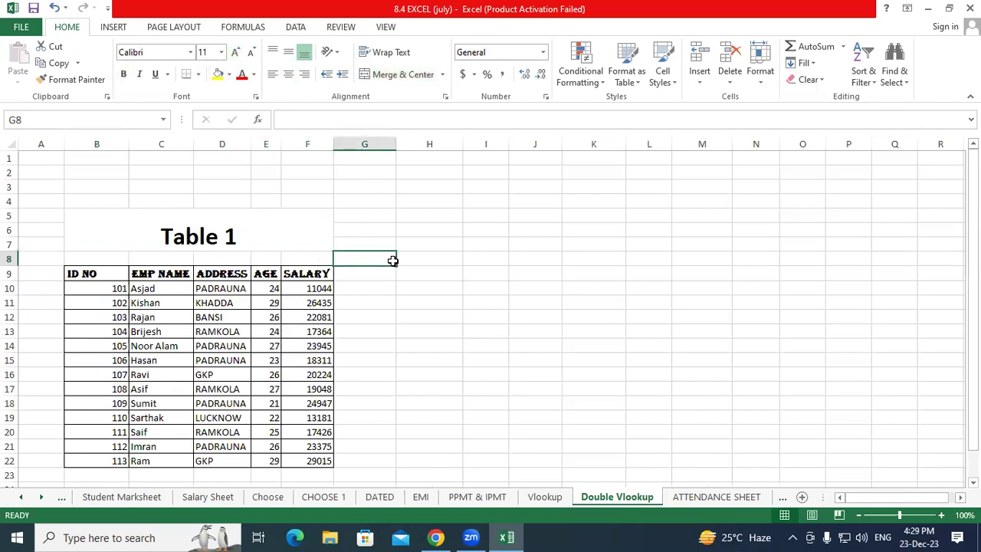
{"action": "left_click", "coordinate": [678, 272]}
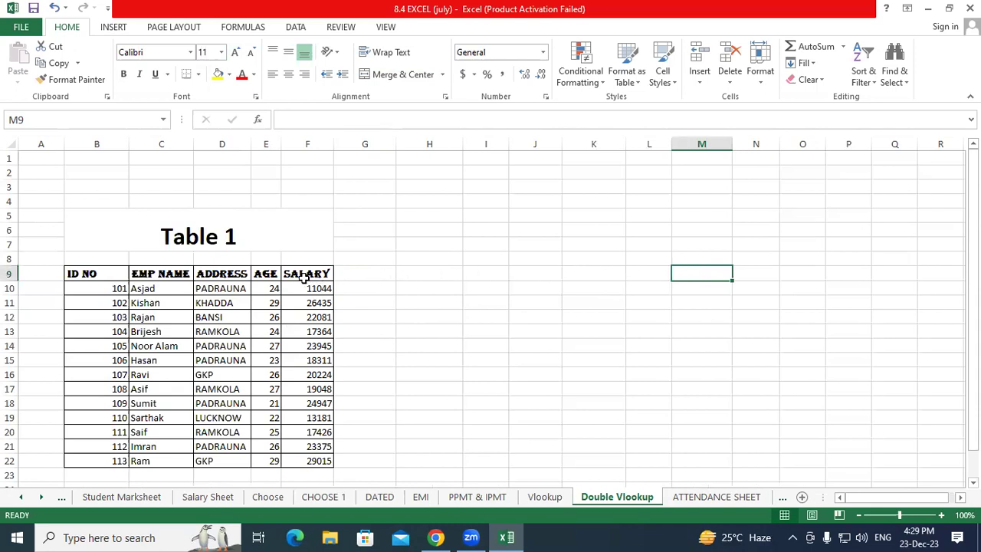
Step: Move the AGE and SALARY columns E9:F22 to start at N9
{"action": "left_click_drag", "start_coordinate": [277, 271], "coordinate": [314, 459]}
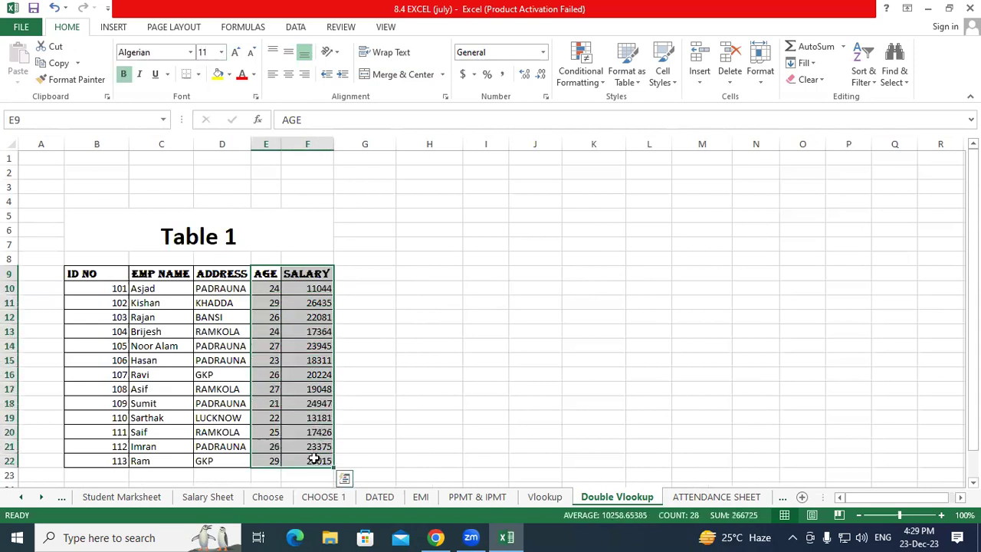
{"action": "key", "text": "ctrl+c"}
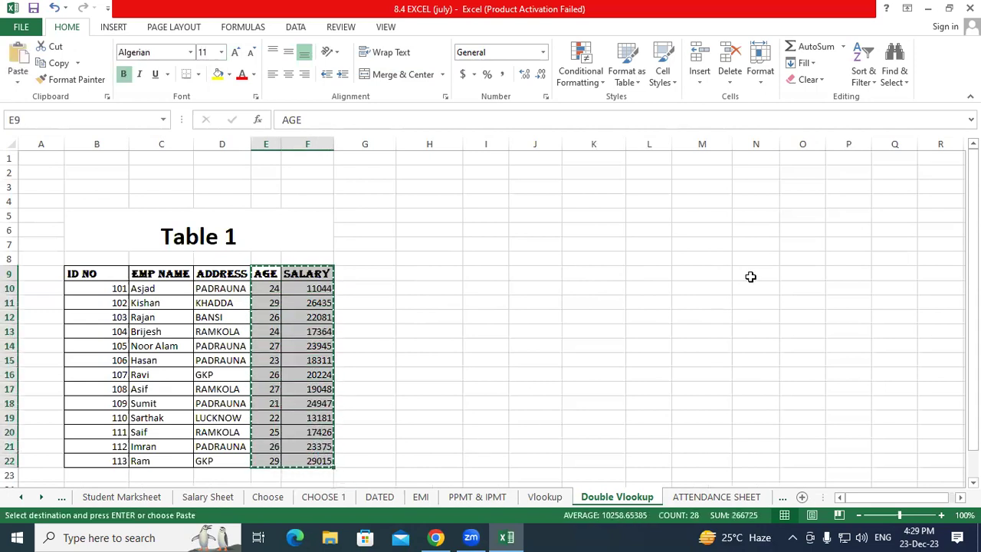
{"action": "left_click", "coordinate": [755, 273]}
{"action": "key", "text": "ctrl+v"}
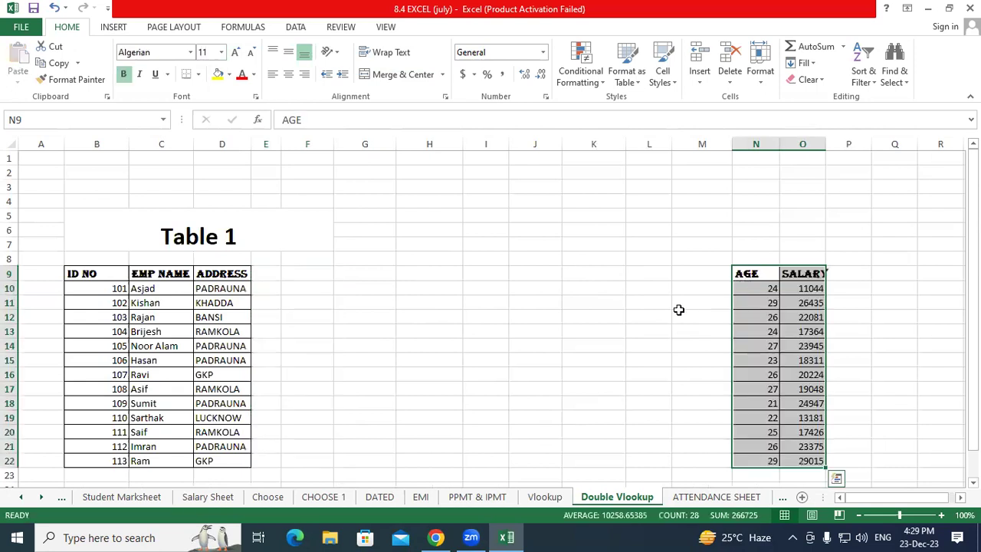
{"action": "left_click", "coordinate": [680, 310]}
Step: Widen column O so the SALARY header fits
{"action": "left_click", "coordinate": [827, 157]}
{"action": "left_click_drag", "start_coordinate": [826, 144], "coordinate": [832, 144]}
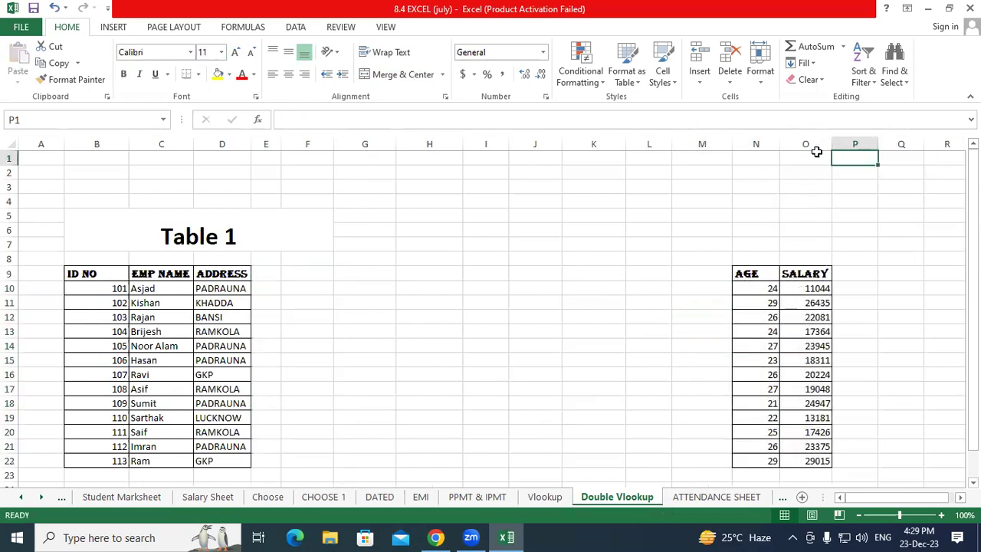
{"action": "left_click", "coordinate": [662, 294]}
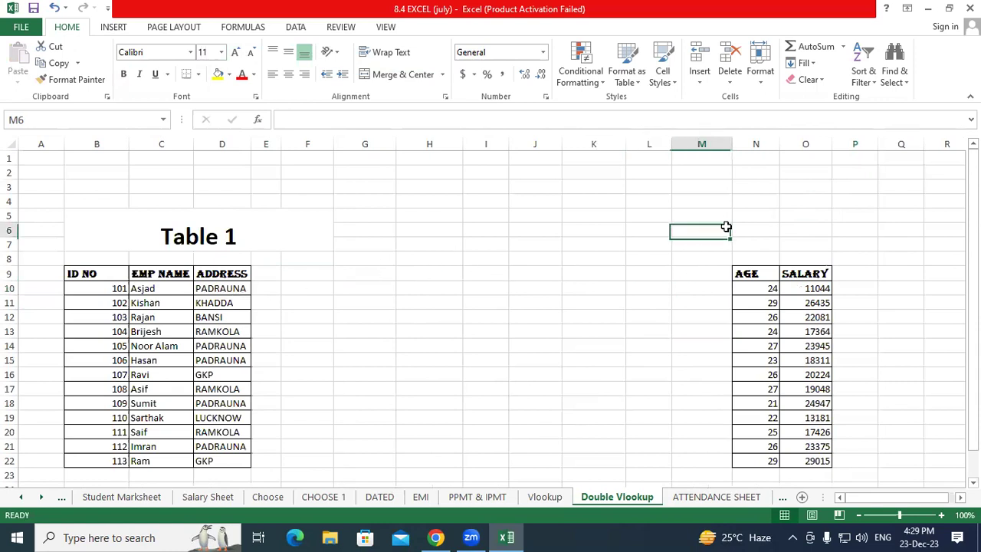
Step: Merge the cells above the AGE/SALARY columns and enter the title 'Table 2'
{"action": "left_click_drag", "start_coordinate": [712, 224], "coordinate": [828, 243]}
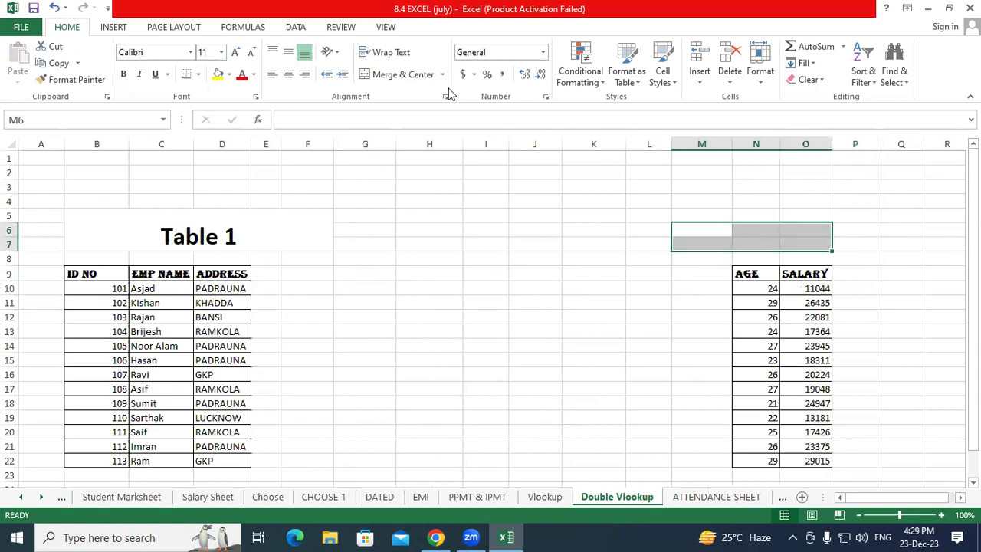
{"action": "left_click", "coordinate": [406, 76]}
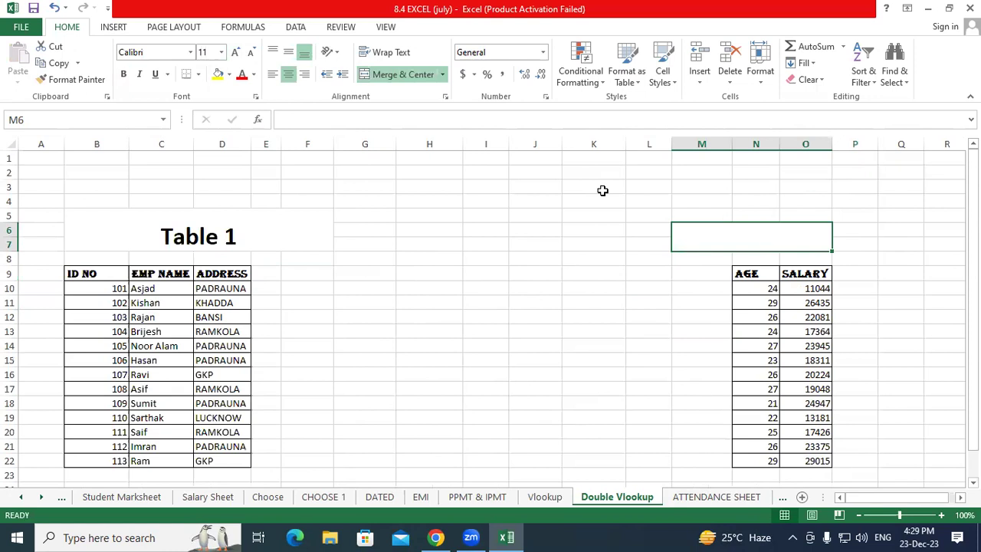
{"action": "type", "text": "Table 2"}
{"action": "key", "text": "Return"}
Step: Copy the Table 1 heading's bold large formatting onto the Table 2 title with Format Painter
{"action": "left_click", "coordinate": [235, 217]}
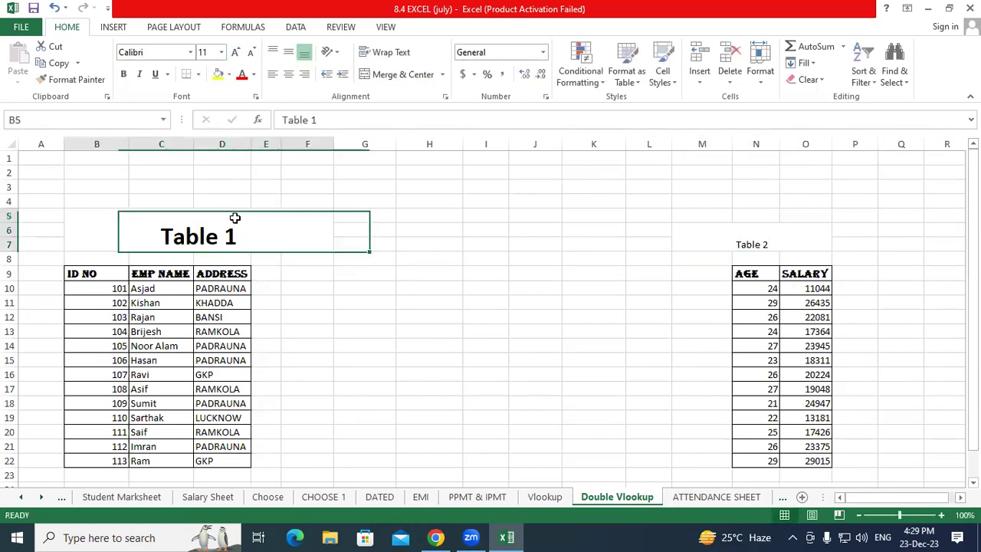
{"action": "left_click", "coordinate": [73, 79]}
{"action": "left_click", "coordinate": [751, 238]}
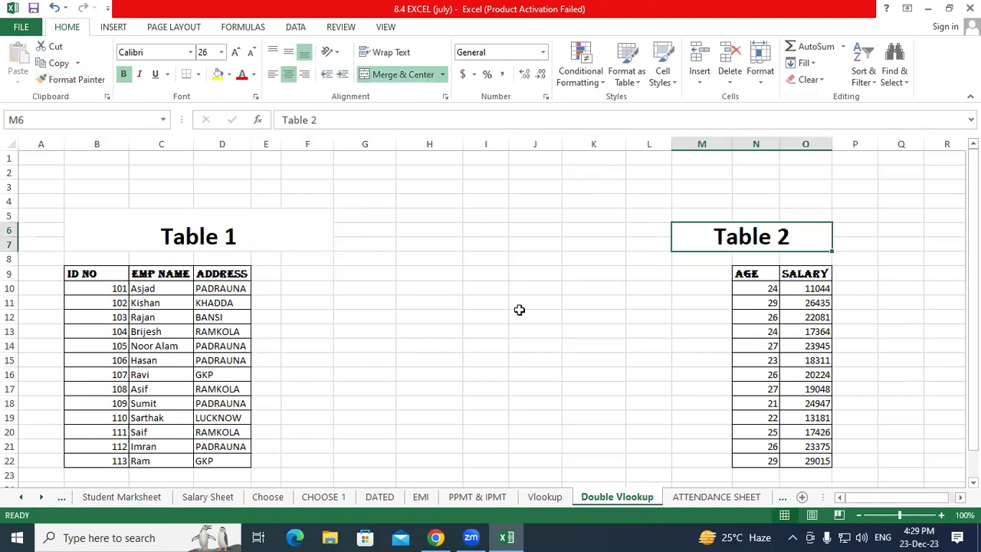
{"action": "left_click", "coordinate": [518, 313]}
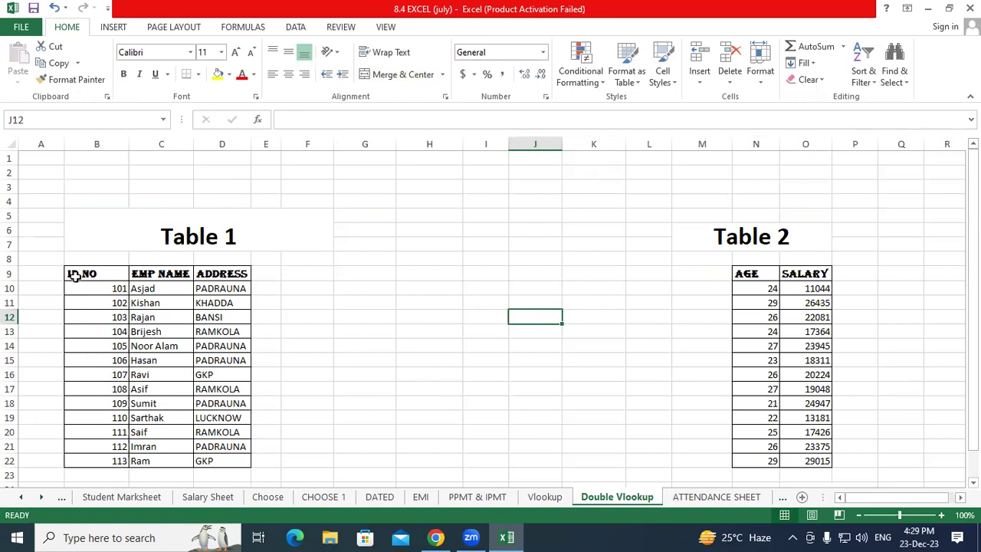
Step: Highlight the ID NO, EMP NAME, ADDRESS, AGE and SALARY columns to compare both tables
{"action": "left_click_drag", "start_coordinate": [74, 277], "coordinate": [115, 389]}
{"action": "left_click_drag", "start_coordinate": [160, 274], "coordinate": [161, 376]}
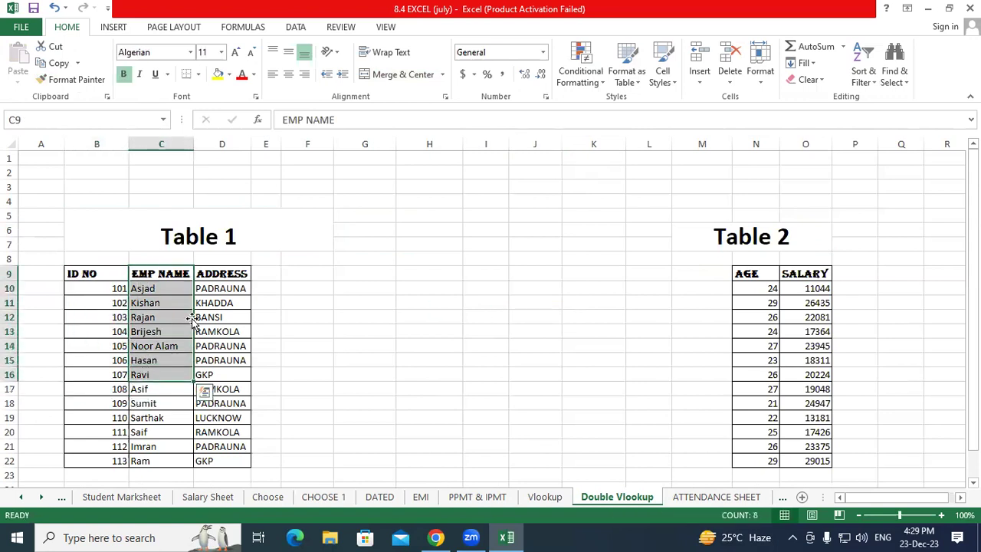
{"action": "left_click_drag", "start_coordinate": [222, 274], "coordinate": [222, 375]}
{"action": "left_click", "coordinate": [122, 332]}
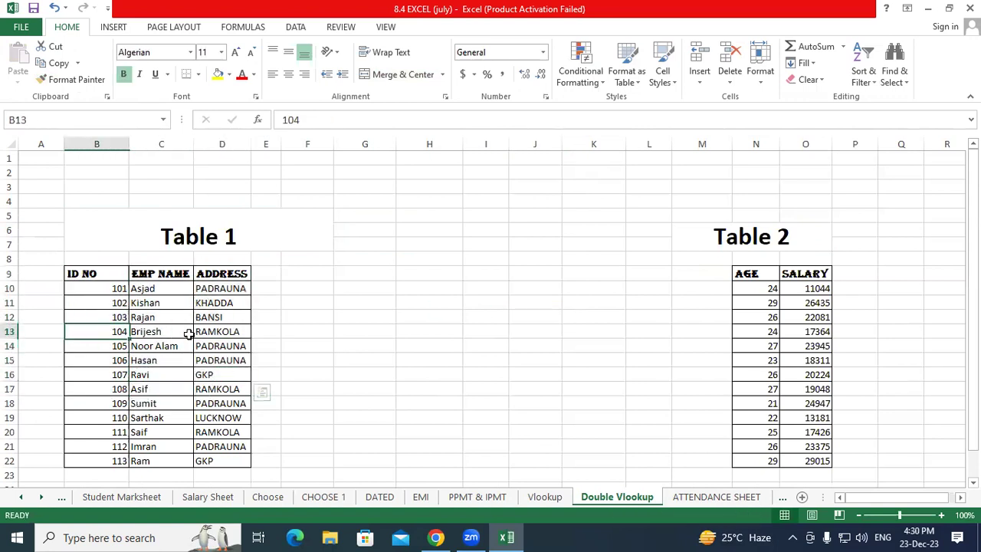
{"action": "left_click_drag", "start_coordinate": [189, 334], "coordinate": [230, 331]}
{"action": "mouse_move", "coordinate": [749, 275]}
{"action": "left_mouse_down"}
{"action": "mouse_move", "coordinate": [814, 368]}
{"action": "mouse_move", "coordinate": [818, 461]}
{"action": "left_mouse_up"}
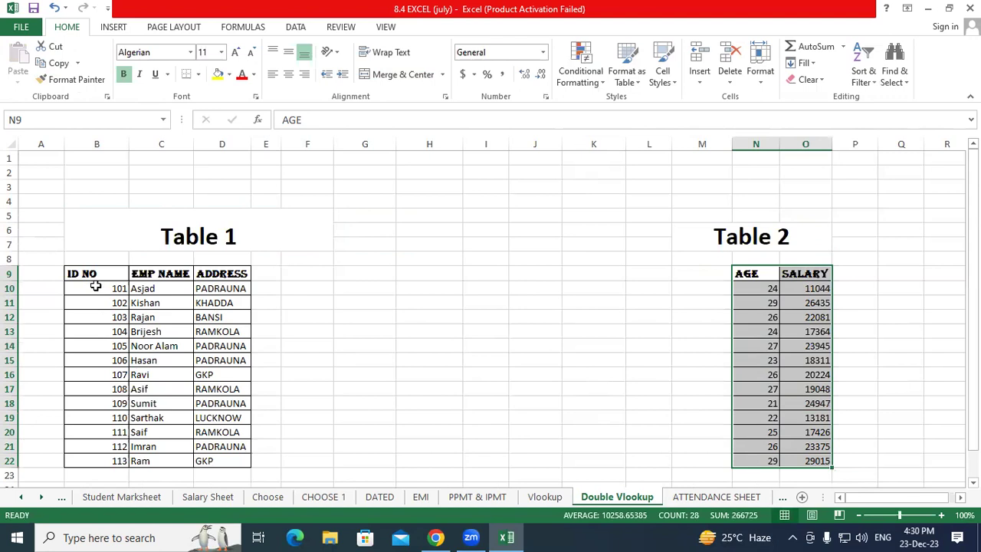
{"action": "left_click_drag", "start_coordinate": [90, 274], "coordinate": [94, 449]}
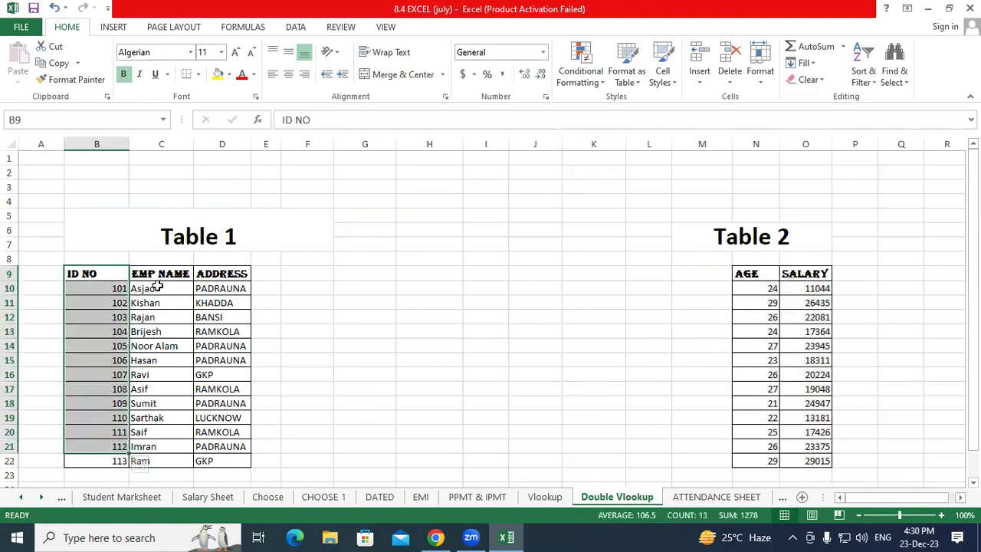
{"action": "left_click_drag", "start_coordinate": [159, 272], "coordinate": [161, 460]}
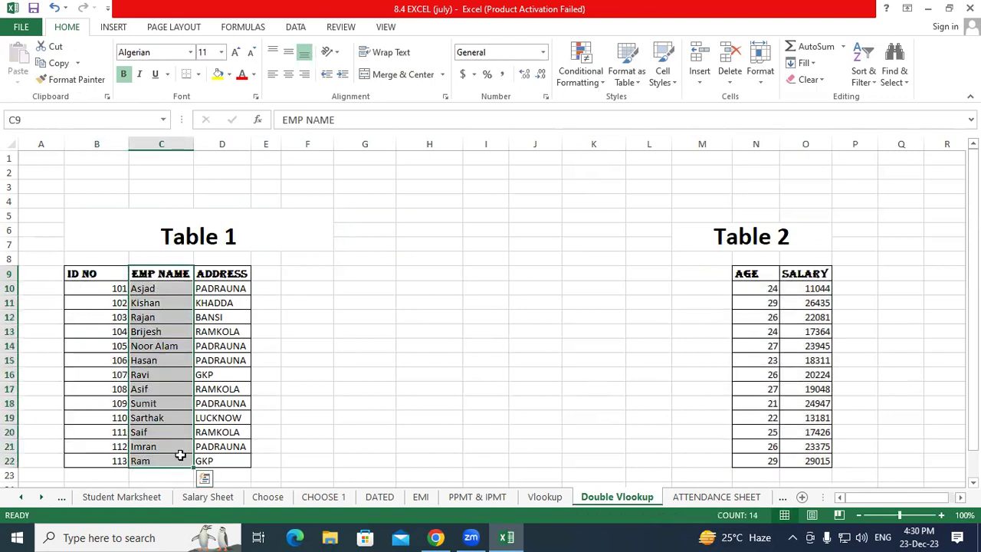
{"action": "left_click_drag", "start_coordinate": [227, 275], "coordinate": [235, 461]}
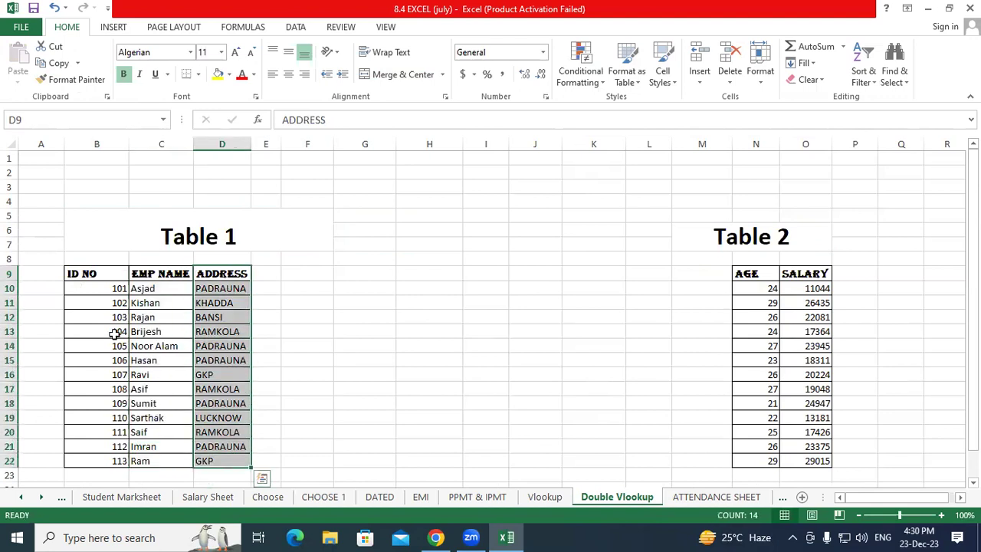
Step: Copy the ID NO column B9:B22 into M9 beside AGE and SALARY
{"action": "left_click_drag", "start_coordinate": [90, 275], "coordinate": [112, 469]}
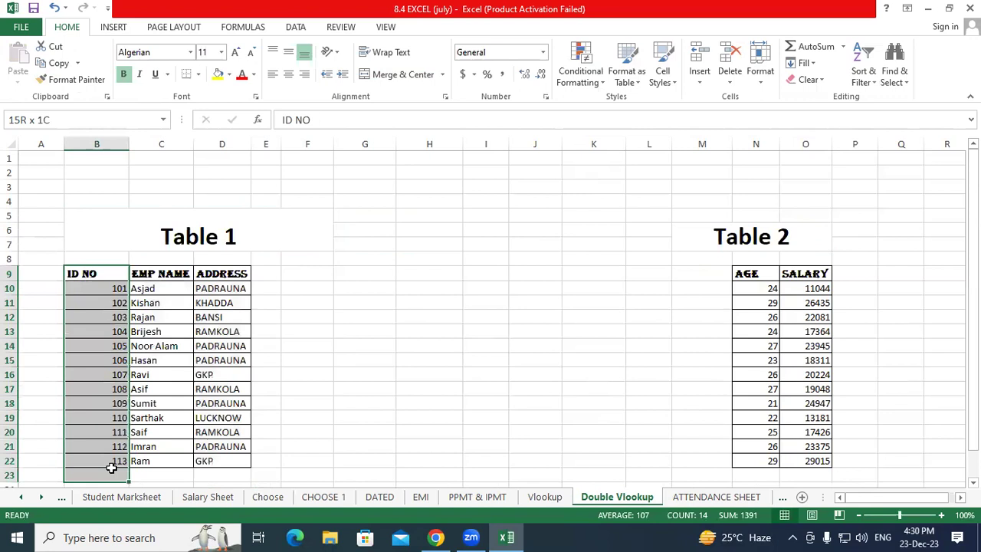
{"action": "key", "text": "ctrl+q"}
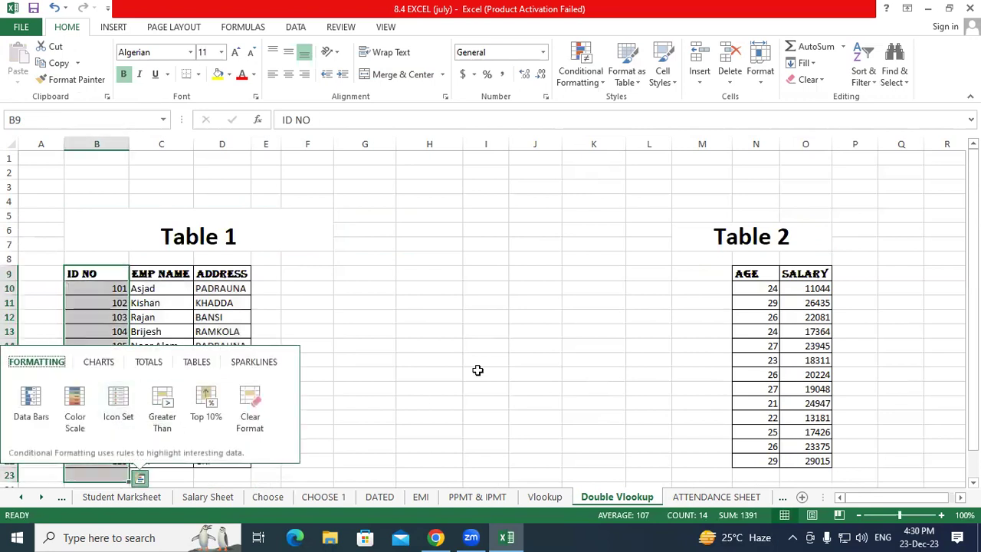
{"action": "left_click", "coordinate": [699, 276]}
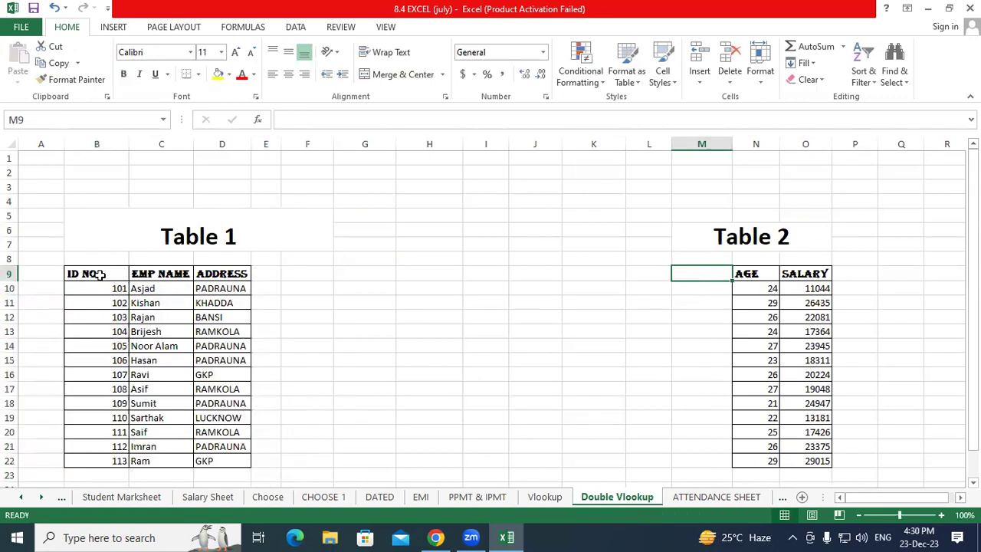
{"action": "left_click_drag", "start_coordinate": [101, 276], "coordinate": [122, 460]}
{"action": "key", "text": "ctrl+c"}
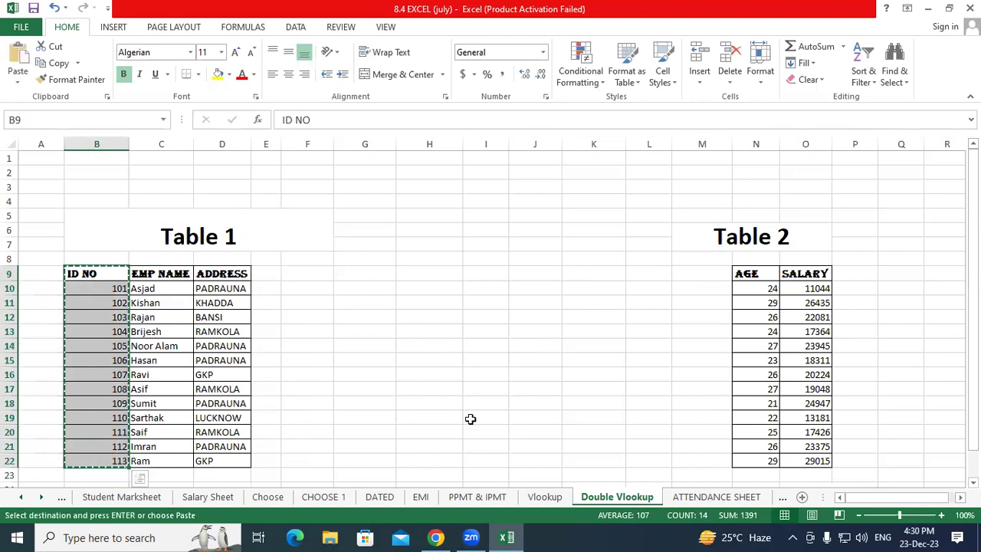
{"action": "left_click", "coordinate": [683, 274]}
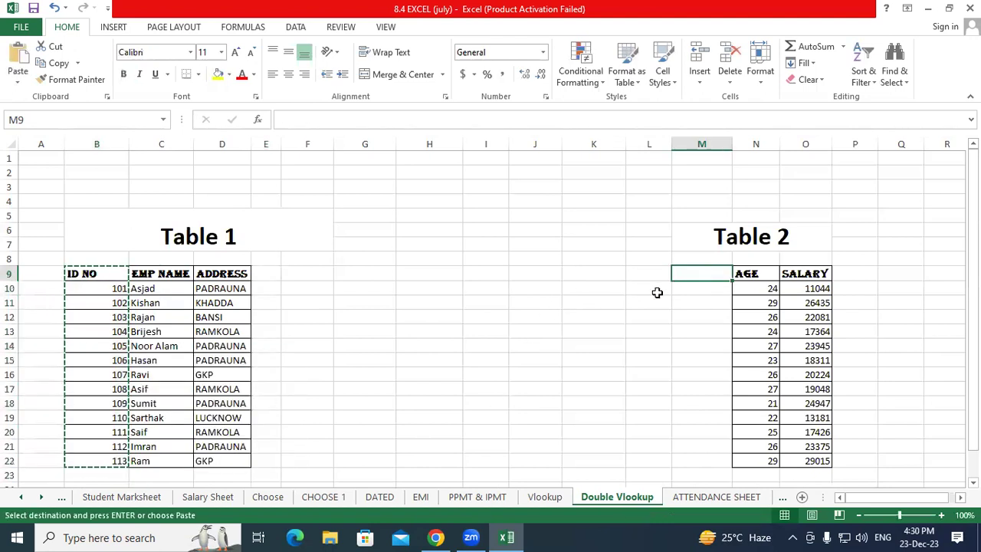
{"action": "key", "text": "ctrl+v"}
{"action": "left_click", "coordinate": [535, 346]}
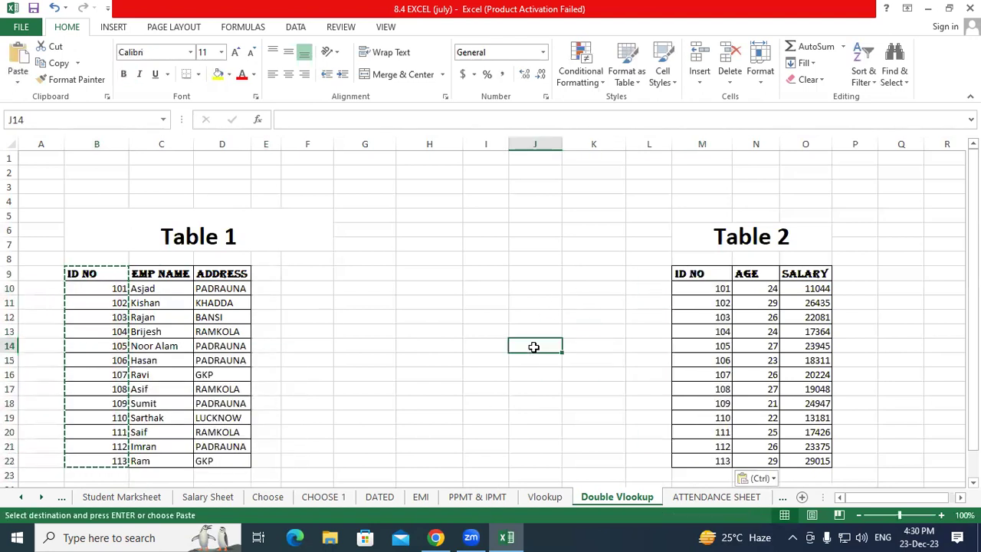
Step: Highlight Table 1's data, Table 2's AGE and SALARY values, and the empty area for lookup results
{"action": "scroll", "coordinate": [534, 346], "scroll_direction": "down", "scroll_amount": 1}
{"action": "left_click", "coordinate": [532, 346]}
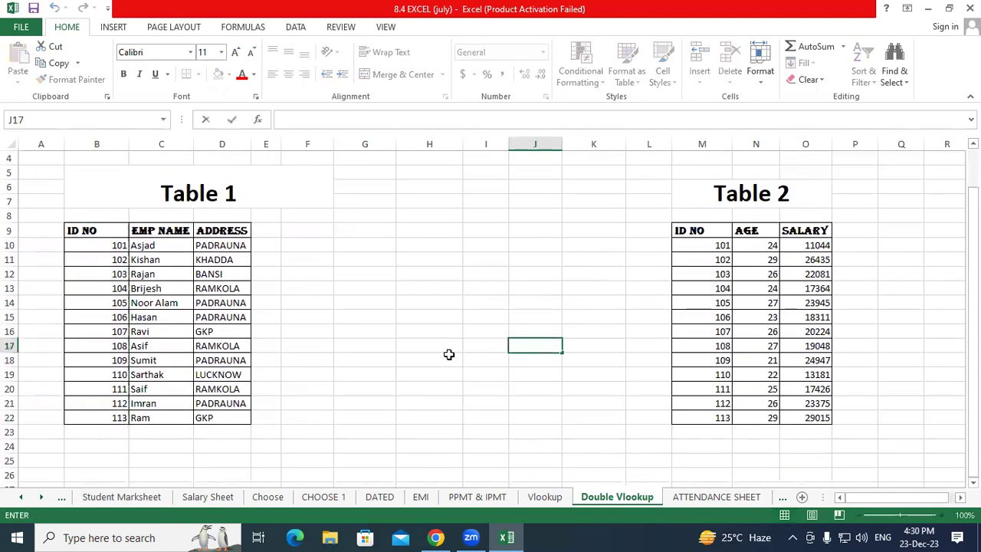
{"action": "left_click_drag", "start_coordinate": [100, 245], "coordinate": [241, 407]}
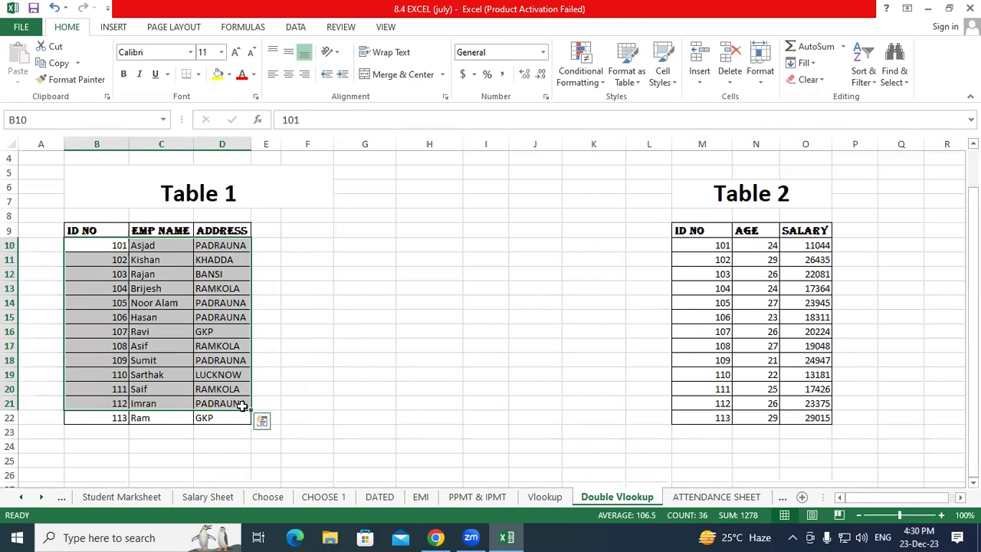
{"action": "left_click", "coordinate": [342, 382]}
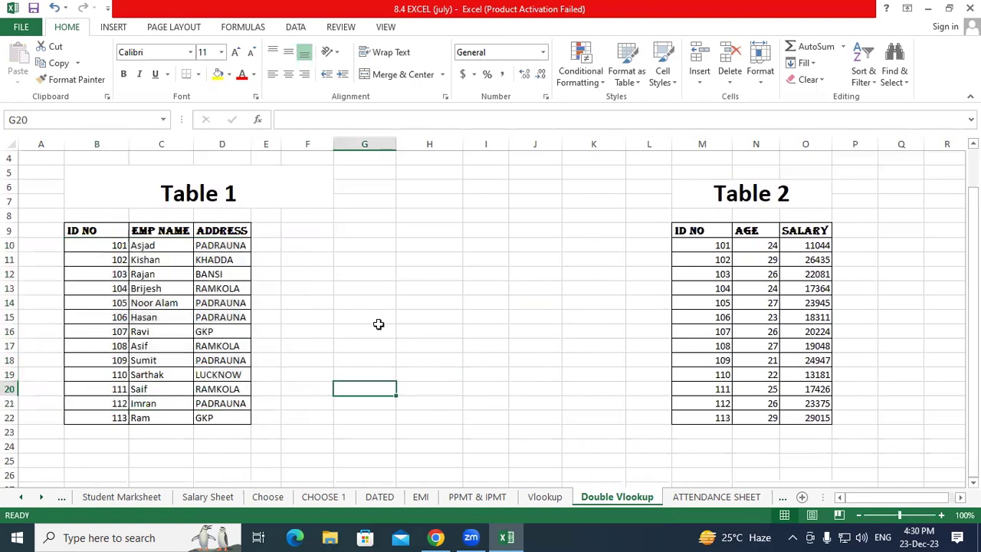
{"action": "left_click_drag", "start_coordinate": [307, 289], "coordinate": [611, 357]}
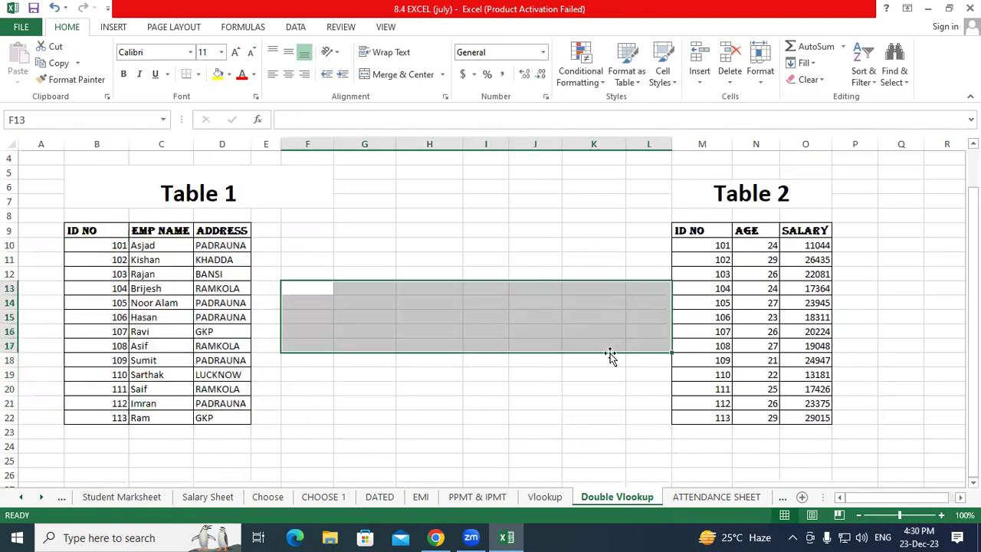
{"action": "left_click", "coordinate": [383, 371]}
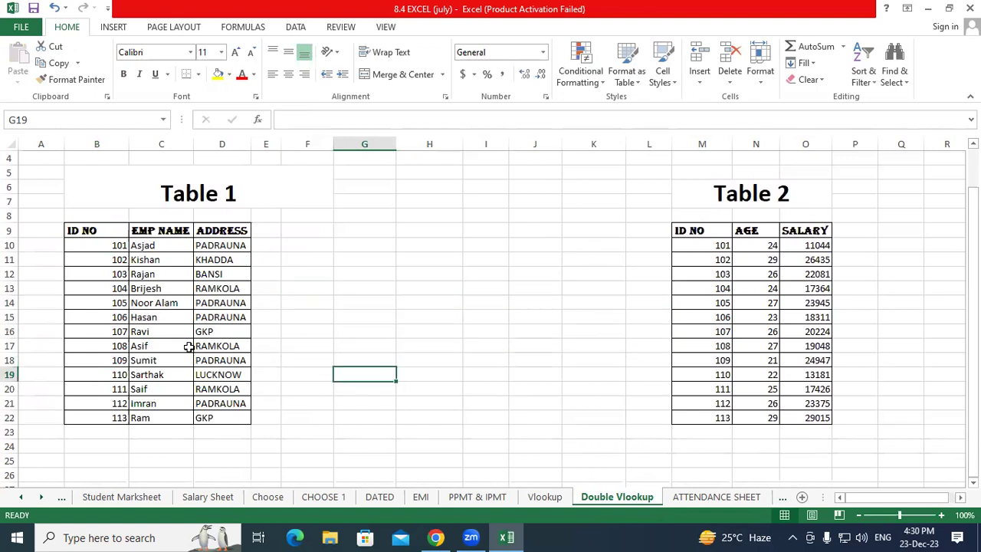
{"action": "left_click", "coordinate": [314, 354]}
{"action": "left_click_drag", "start_coordinate": [757, 245], "coordinate": [805, 331]}
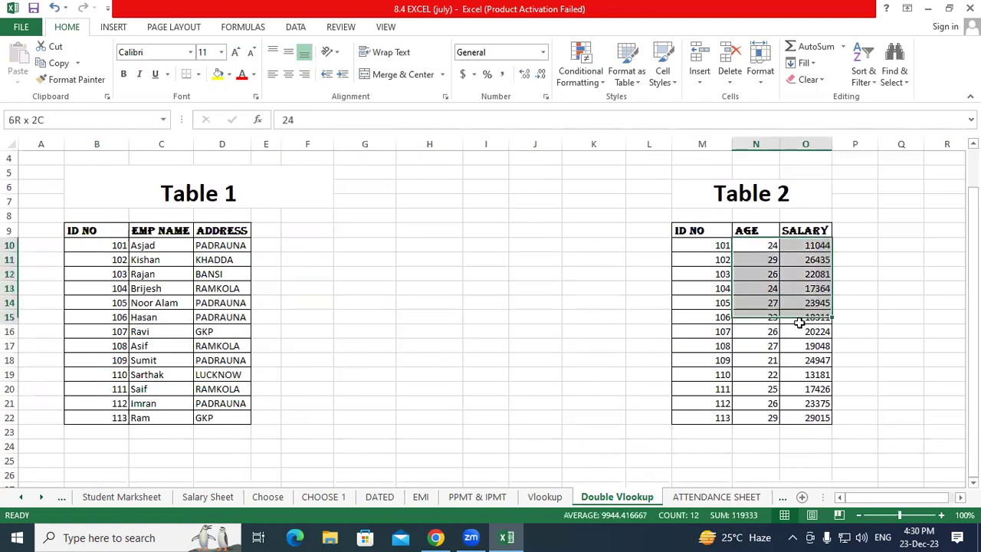
{"action": "left_click_drag", "start_coordinate": [309, 302], "coordinate": [519, 310]}
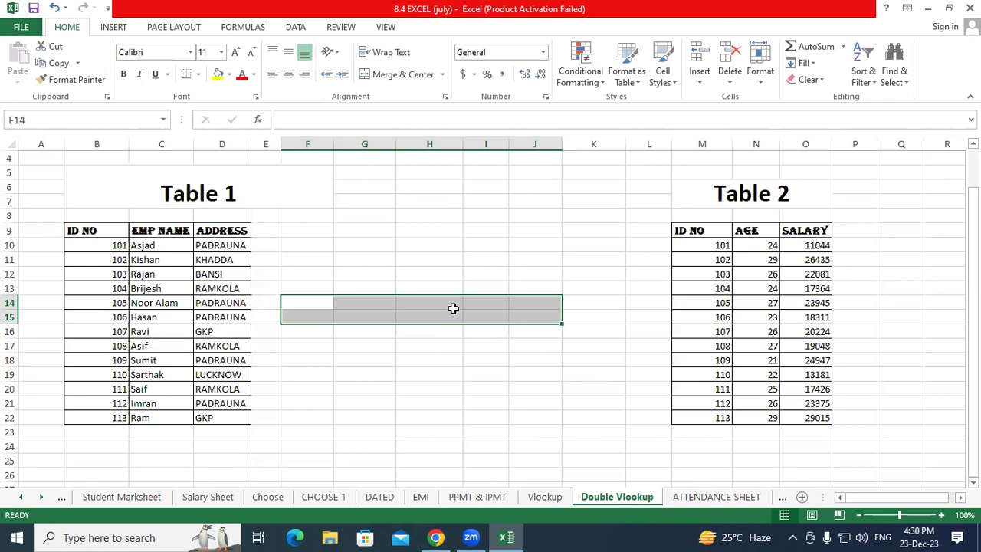
Step: Switch to the Vlookup sheet and review its header rows and VLOOKUP result cells for ID 101
{"action": "left_click", "coordinate": [546, 498]}
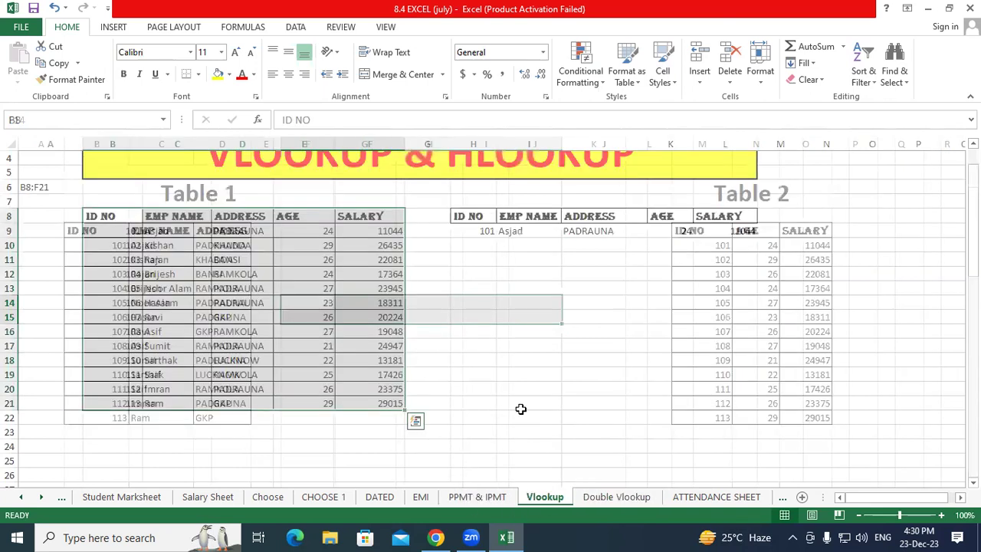
{"action": "left_click_drag", "start_coordinate": [103, 217], "coordinate": [379, 216]}
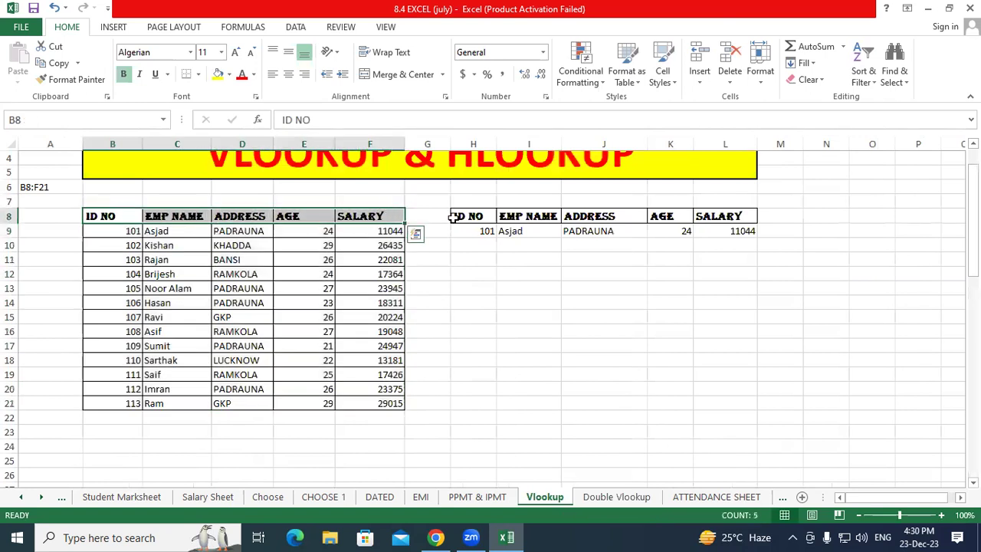
{"action": "left_click_drag", "start_coordinate": [454, 217], "coordinate": [732, 218]}
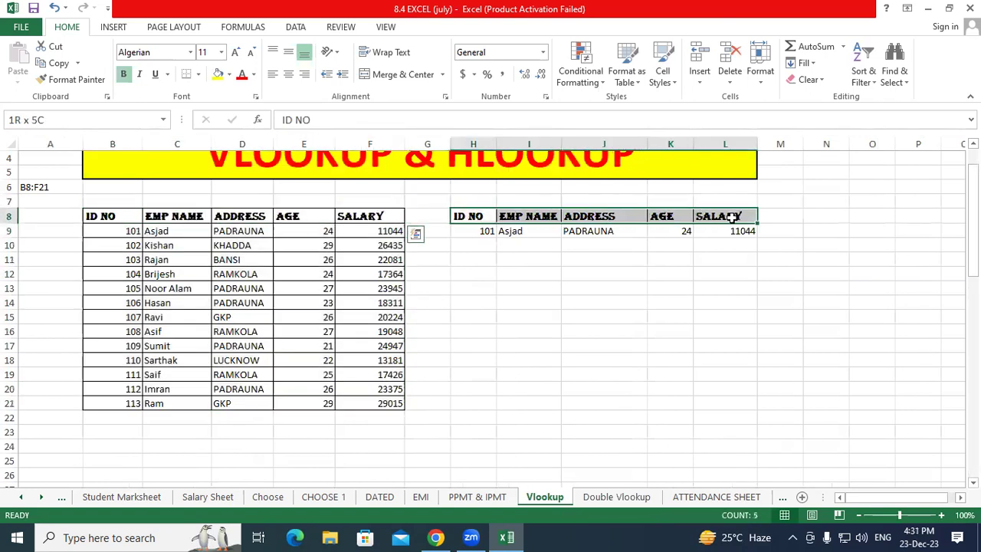
{"action": "left_click", "coordinate": [482, 229]}
{"action": "mouse_move", "coordinate": [529, 231]}
{"action": "left_mouse_down"}
{"action": "mouse_move", "coordinate": [722, 244]}
{"action": "mouse_move", "coordinate": [723, 234]}
{"action": "left_mouse_up"}
{"action": "left_click", "coordinate": [703, 273]}
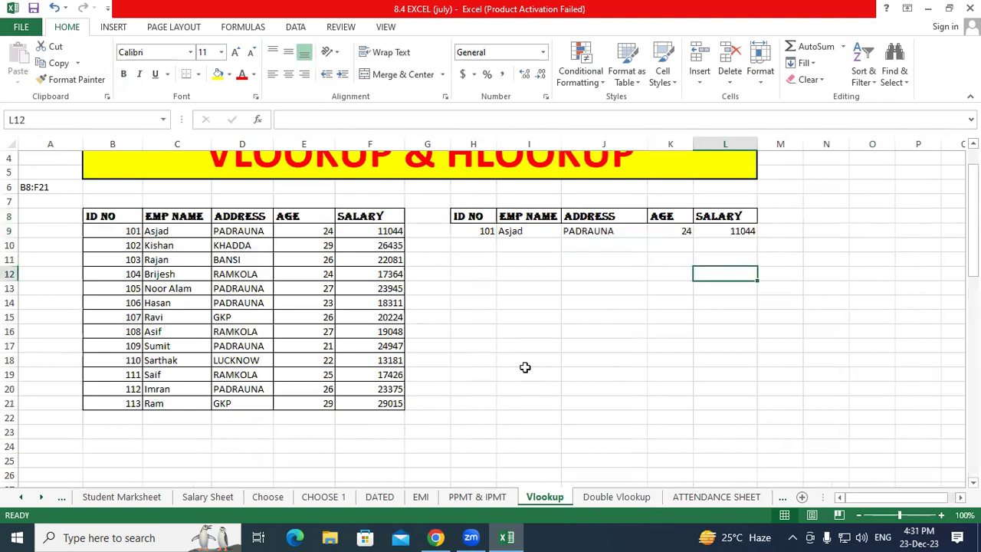
Step: Build header row F14:J14 by copying ID NO, EMP NAME, ADDRESS to F14 and AGE, SALARY to I14
{"action": "left_click", "coordinate": [606, 497]}
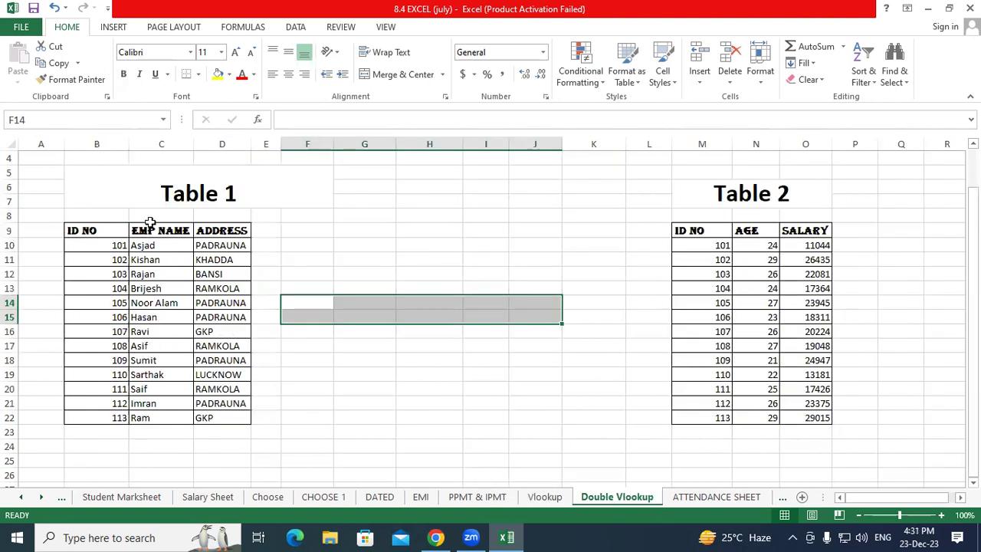
{"action": "left_click_drag", "start_coordinate": [93, 230], "coordinate": [224, 239]}
{"action": "key", "text": "ctrl+c"}
{"action": "left_click", "coordinate": [335, 301]}
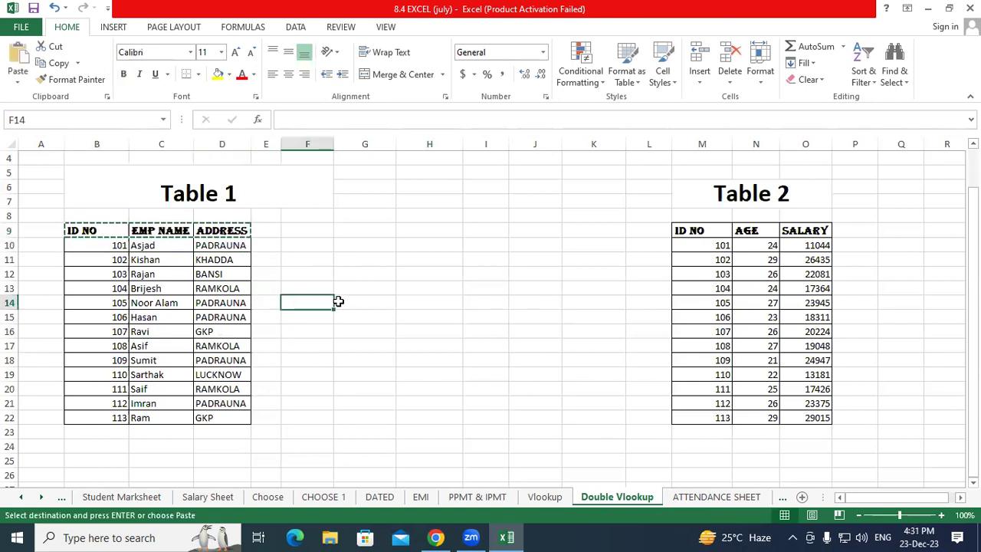
{"action": "key", "text": "ctrl+v"}
{"action": "left_click", "coordinate": [606, 305]}
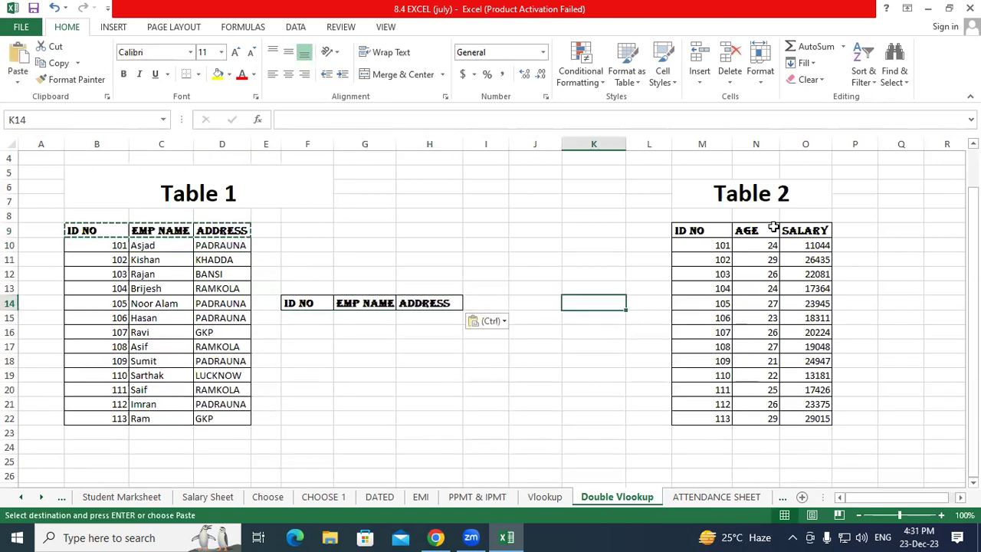
{"action": "left_click_drag", "start_coordinate": [748, 230], "coordinate": [824, 231]}
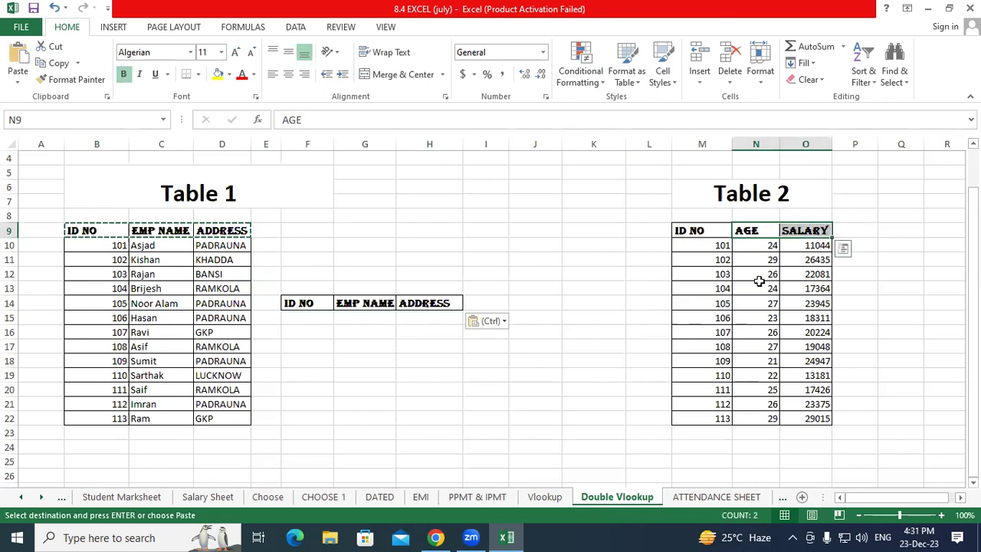
{"action": "key", "text": "ctrl+c"}
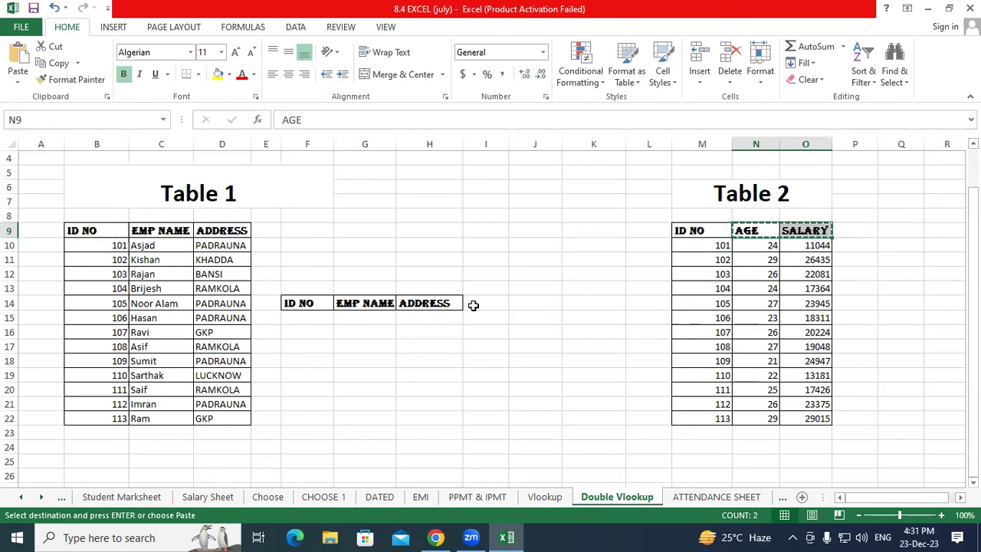
{"action": "left_click", "coordinate": [476, 303]}
{"action": "key", "text": "ctrl+v"}
{"action": "left_click", "coordinate": [493, 347]}
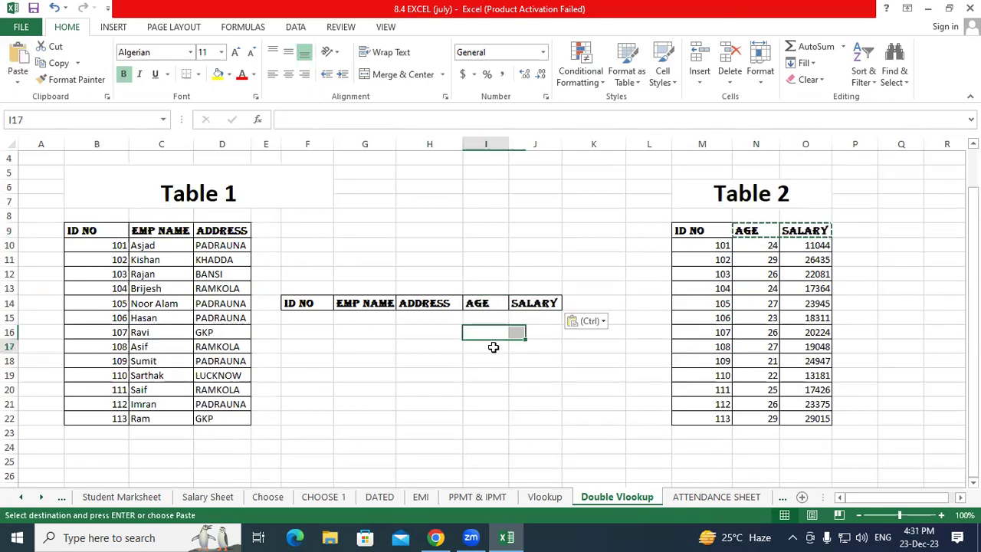
Step: Enter lookup ID 101 in F15 and pick G15 for the first result
{"action": "left_click", "coordinate": [302, 307]}
{"action": "left_click", "coordinate": [308, 317]}
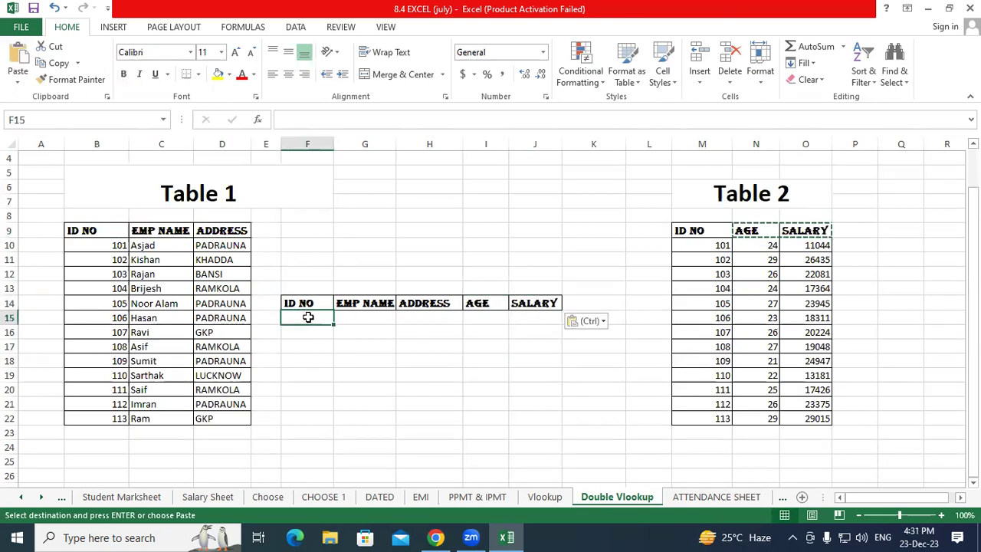
{"action": "type", "text": "101"}
{"action": "key", "text": "Return"}
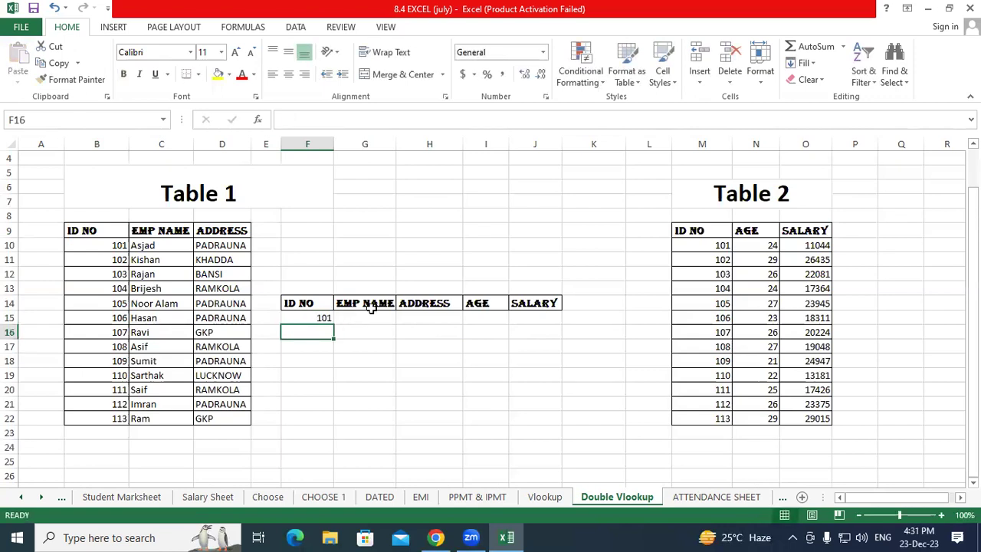
{"action": "left_click_drag", "start_coordinate": [381, 316], "coordinate": [509, 315]}
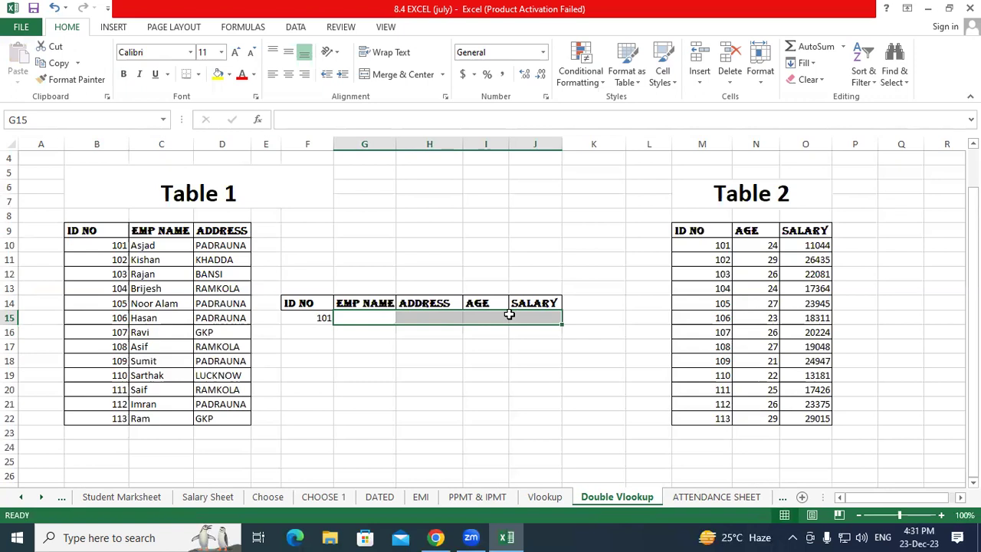
{"action": "left_click", "coordinate": [350, 355]}
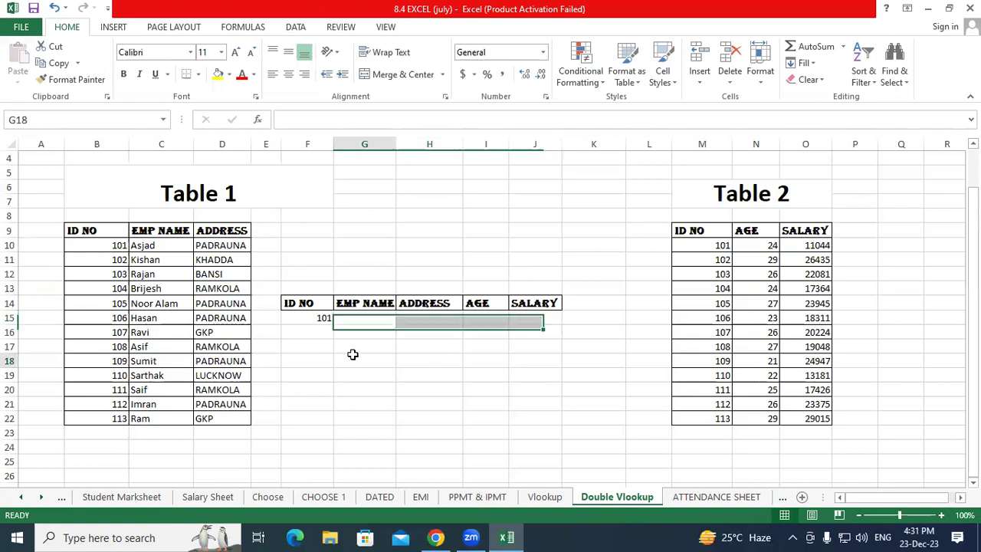
{"action": "left_click", "coordinate": [360, 316]}
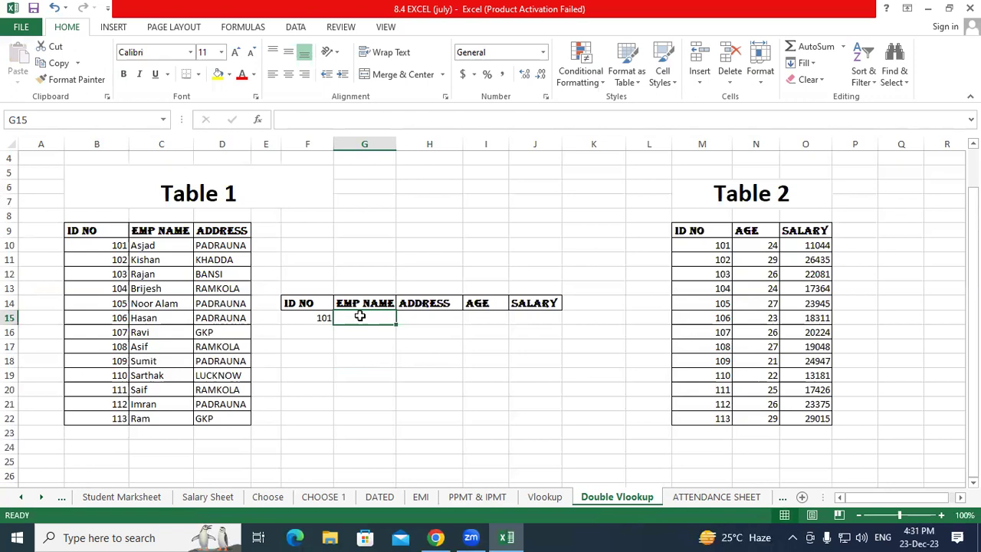
Step: Start a VLOOKUP in G15 with lookup value $F$15 and table range $B$9:$D$22
{"action": "type", "text": "=vlo"}
{"action": "key", "text": "Tab"}
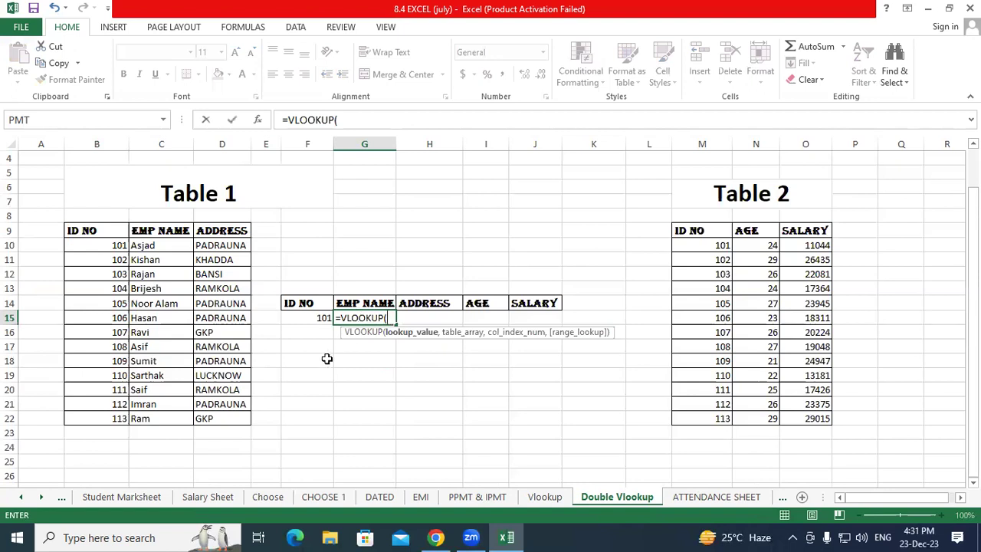
{"action": "left_click", "coordinate": [317, 318]}
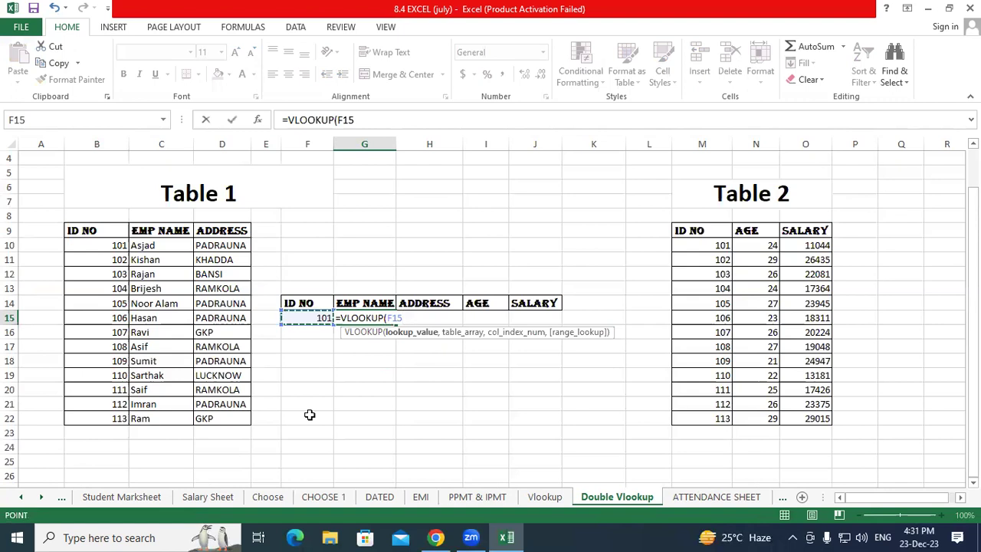
{"action": "key", "text": "F4"}
{"action": "type", "text": "$F$15,"}
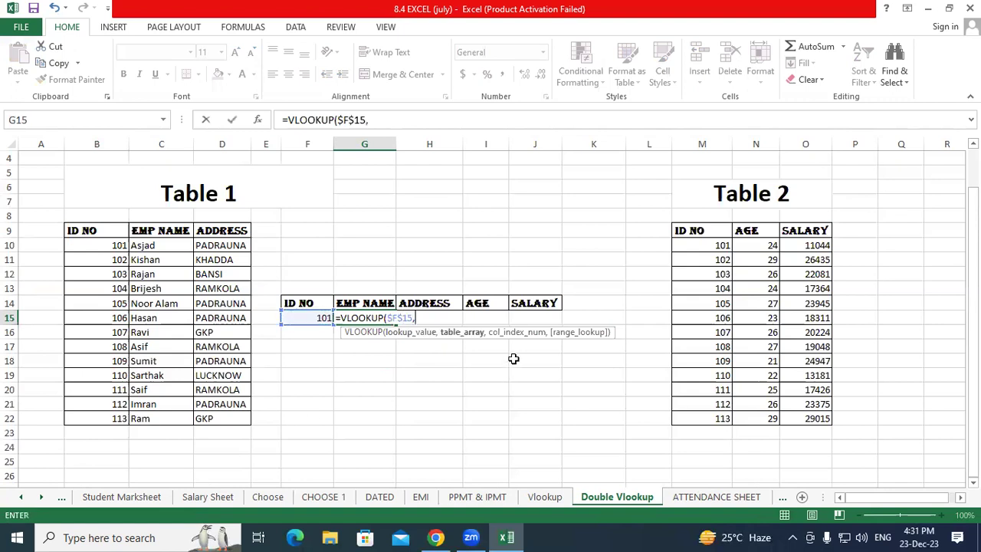
{"action": "left_click_drag", "start_coordinate": [99, 230], "coordinate": [237, 400]}
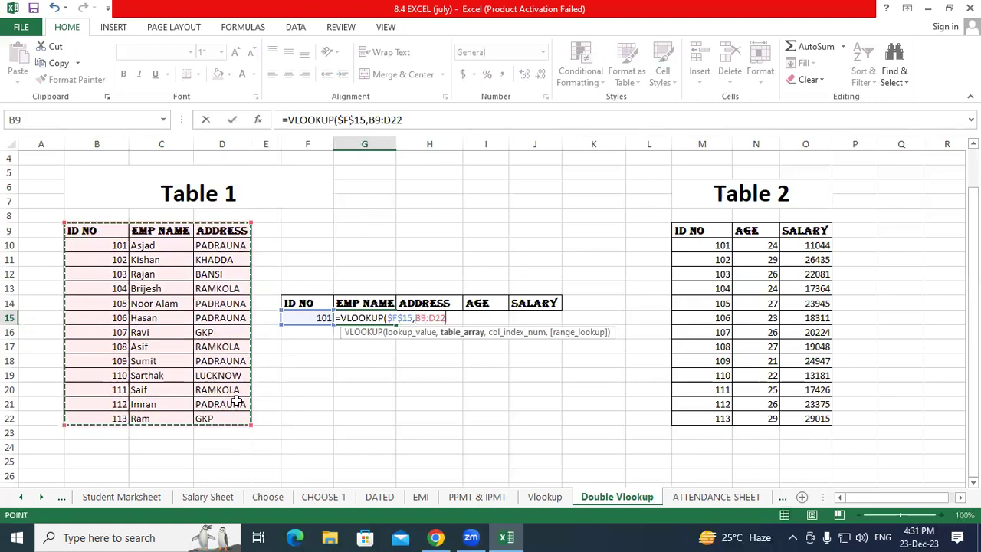
{"action": "key", "text": "F4"}
Step: Complete it with column index COLUMNS($G$22:H22) and exact match 0, returning Asjad
{"action": "type", "text": "$D$22,c"}
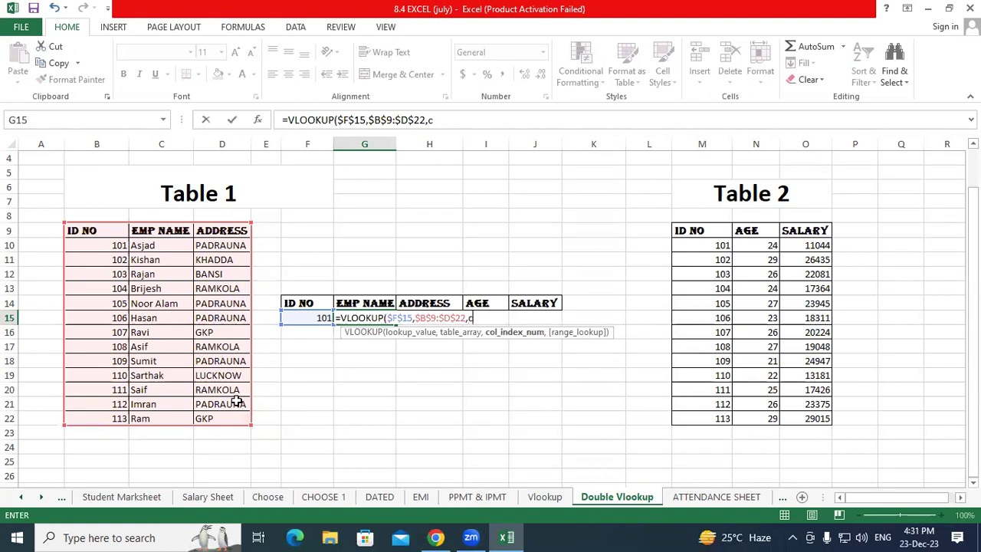
{"action": "type", "text": "olumn"}
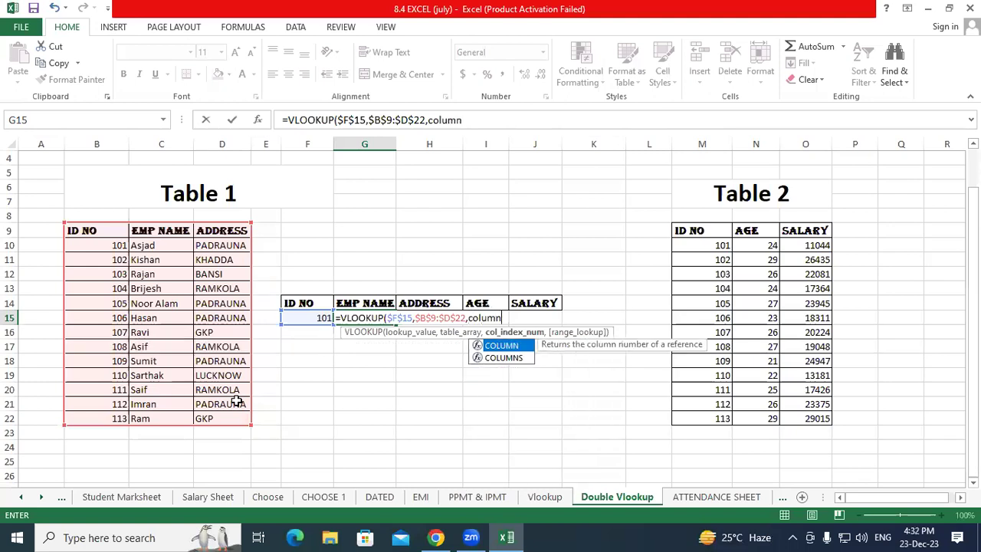
{"action": "type", "text": "s"}
{"action": "key", "text": "Tab"}
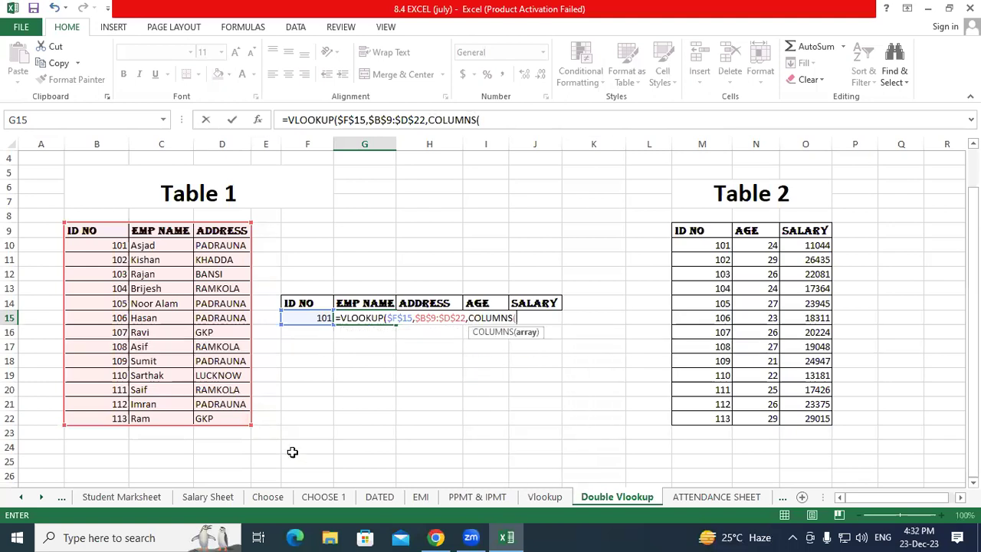
{"action": "left_click_drag", "start_coordinate": [326, 418], "coordinate": [353, 416]}
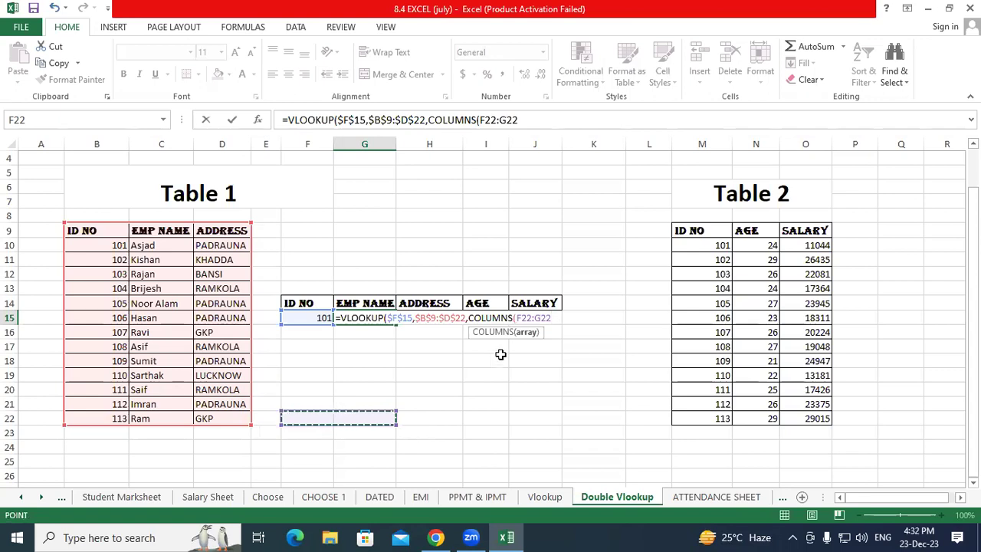
{"action": "left_click", "coordinate": [526, 318]}
{"action": "left_click_drag", "start_coordinate": [527, 317], "coordinate": [523, 319]}
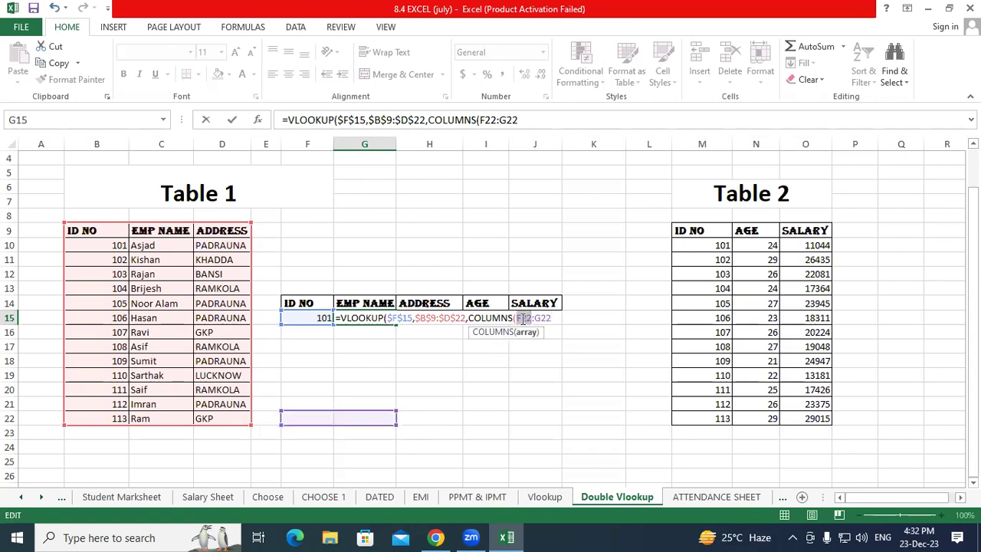
{"action": "type", "text": "$F$"}
{"action": "left_click", "coordinate": [567, 317]}
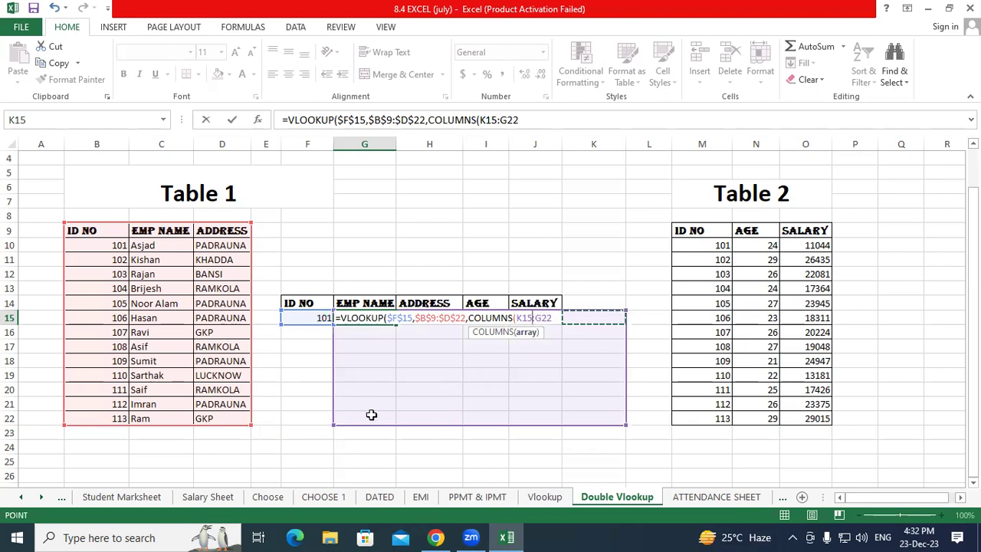
{"action": "left_click_drag", "start_coordinate": [342, 417], "coordinate": [400, 415]}
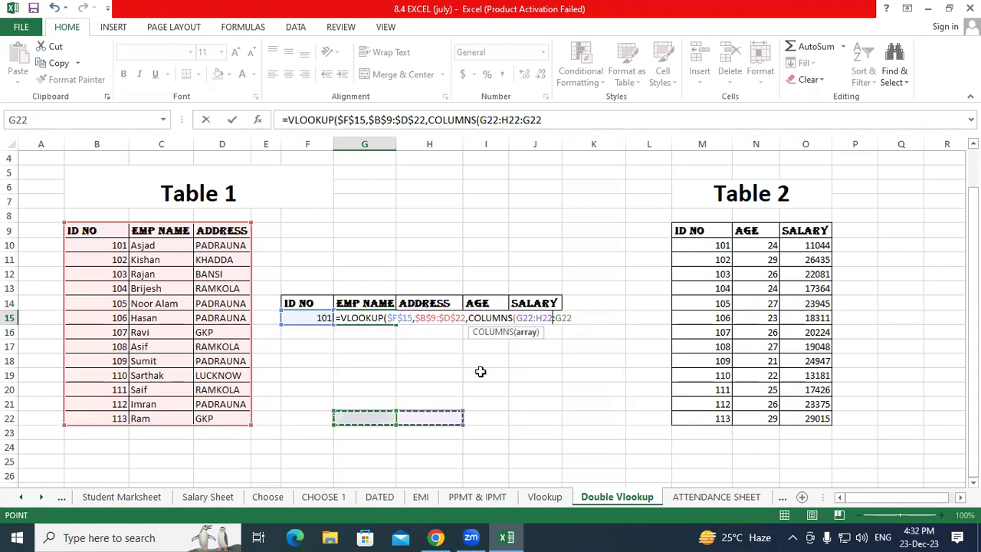
{"action": "type", "text": "2"}
{"action": "key", "text": "BackSpace"}
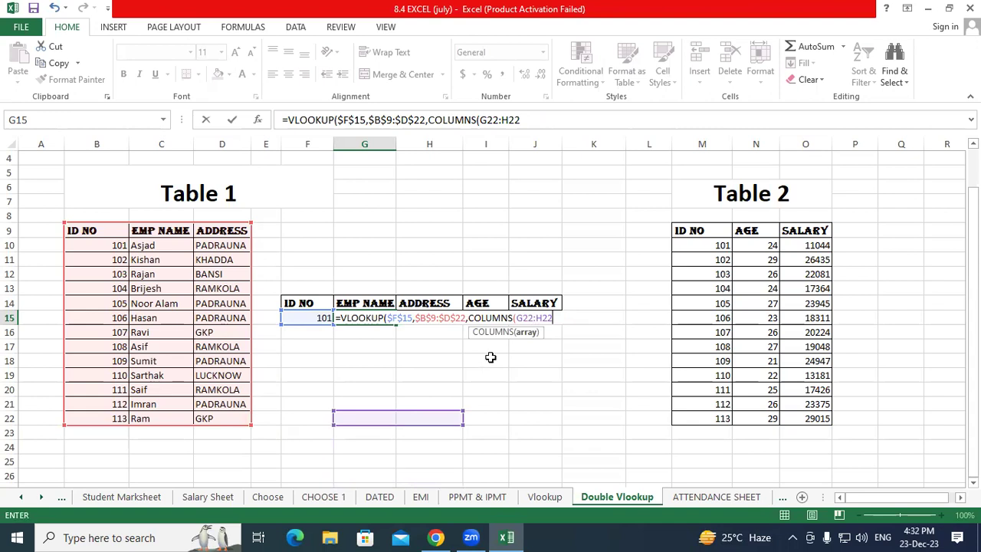
{"action": "double_click", "coordinate": [519, 319]}
{"action": "key", "text": "F4"}
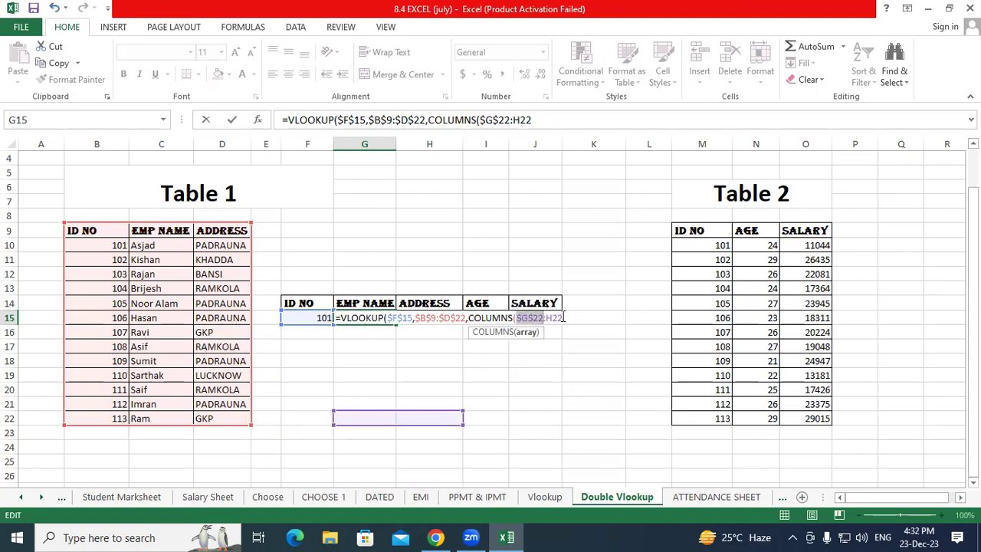
{"action": "left_click", "coordinate": [569, 319]}
{"action": "type", "text": "),0"}
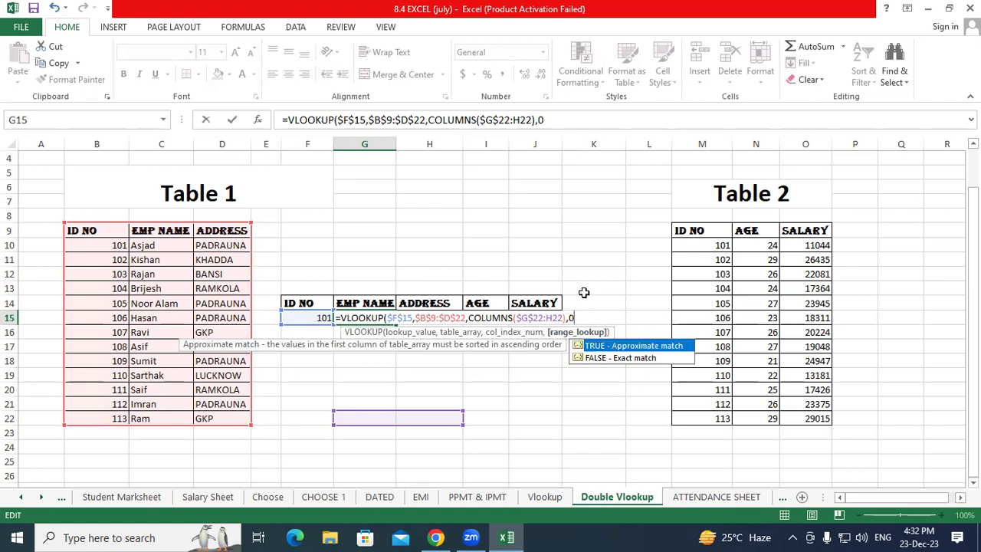
{"action": "type", "text": ")"}
{"action": "key", "text": "Return"}
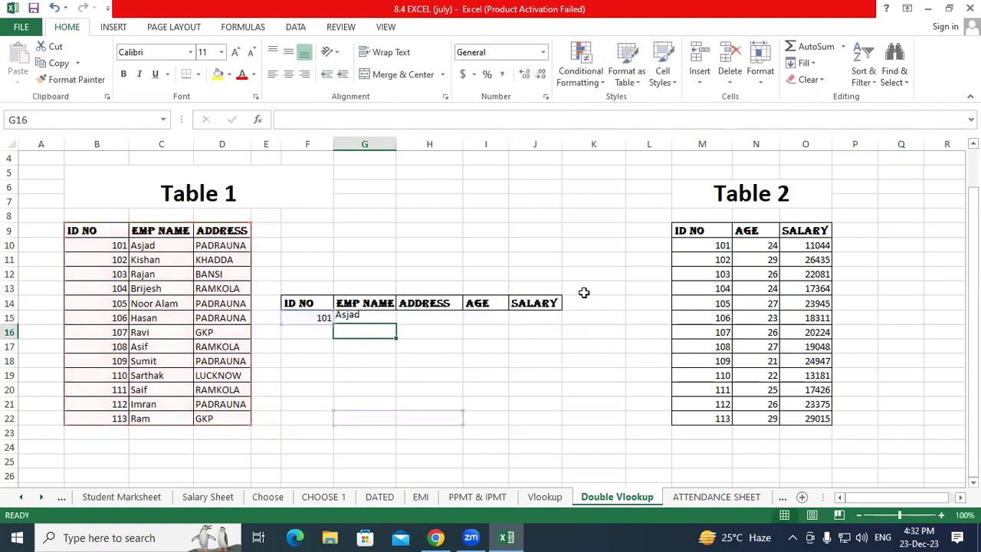
Step: Fill G15's lookup formula across to J15, then delete the resulting #REF! errors in I15:J15
{"action": "left_click", "coordinate": [377, 317]}
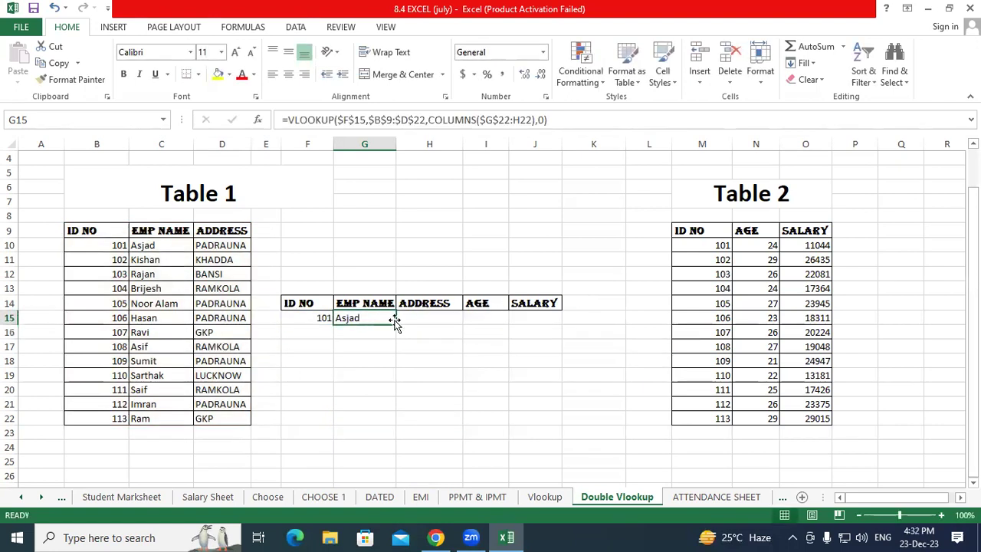
{"action": "left_click_drag", "start_coordinate": [396, 324], "coordinate": [545, 328]}
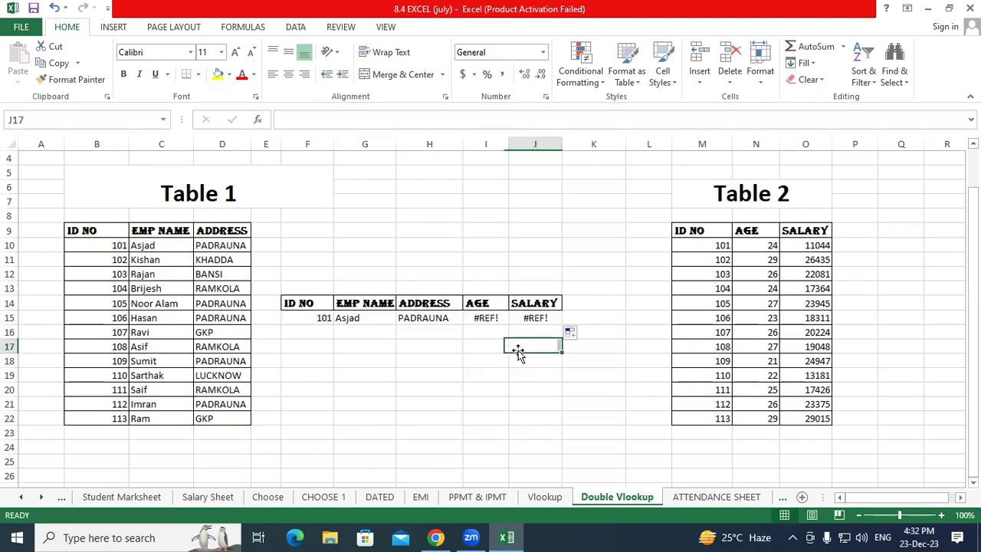
{"action": "left_click", "coordinate": [502, 319]}
{"action": "left_click", "coordinate": [529, 318]}
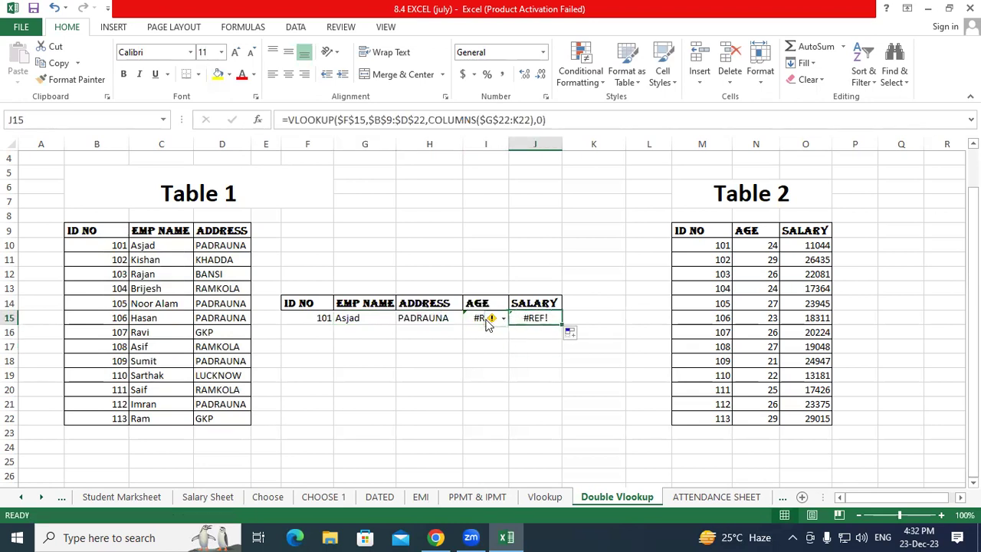
{"action": "left_click", "coordinate": [479, 317]}
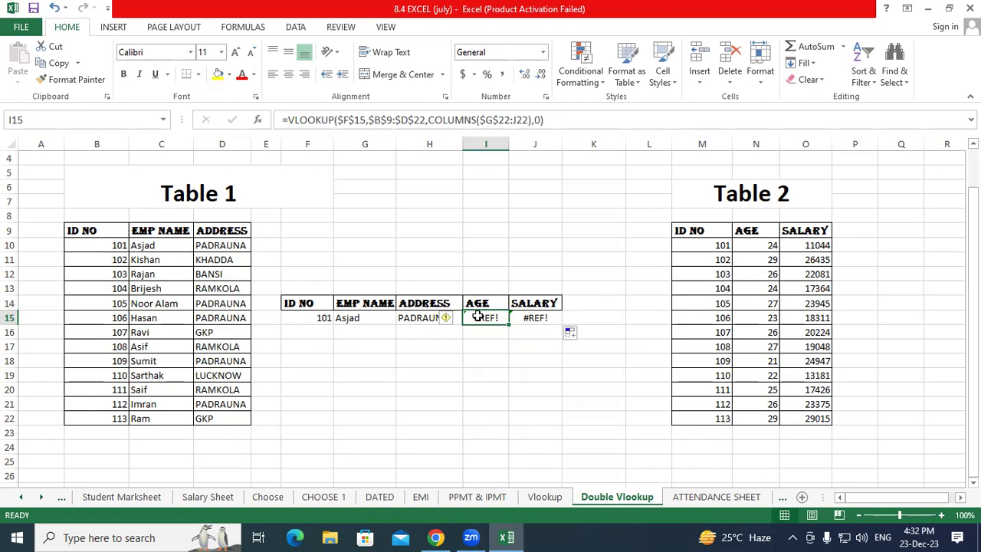
{"action": "left_click_drag", "start_coordinate": [478, 317], "coordinate": [538, 320]}
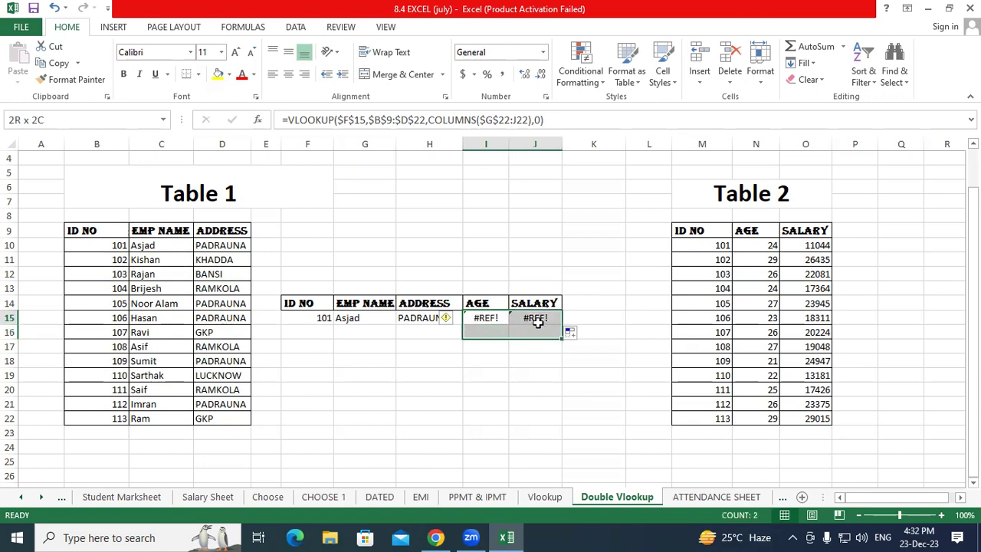
{"action": "key", "text": "Delete"}
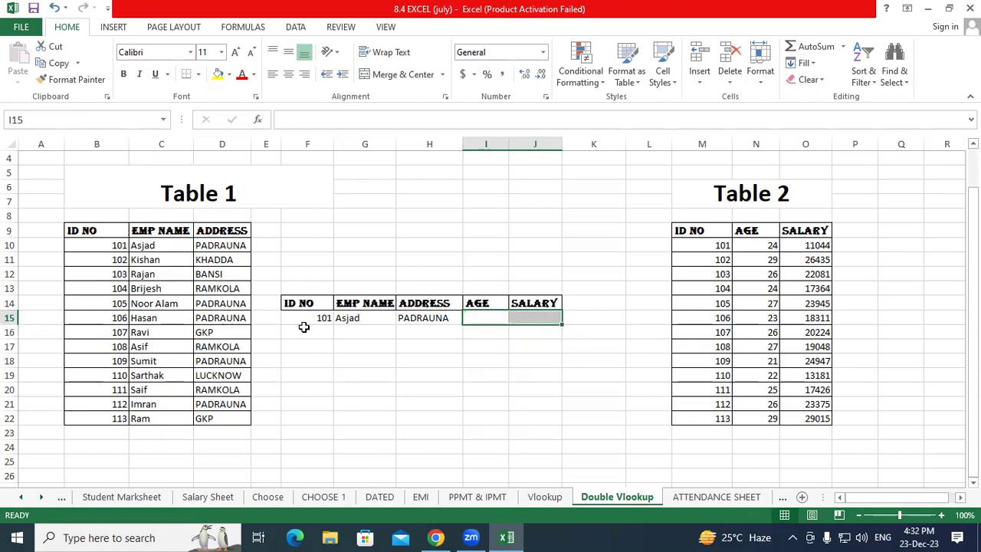
Step: Apply All Borders to F14:J15 and fill G15's formula into H15 to return PADRAUNA
{"action": "left_click_drag", "start_coordinate": [302, 310], "coordinate": [541, 319]}
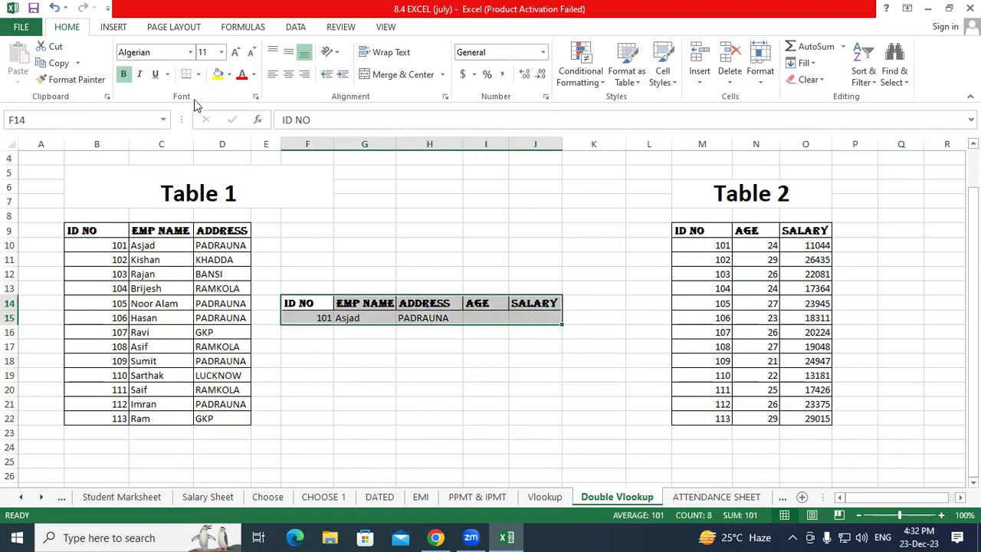
{"action": "left_click", "coordinate": [198, 73]}
{"action": "left_click", "coordinate": [219, 197]}
{"action": "left_click", "coordinate": [335, 361]}
{"action": "left_click", "coordinate": [355, 315]}
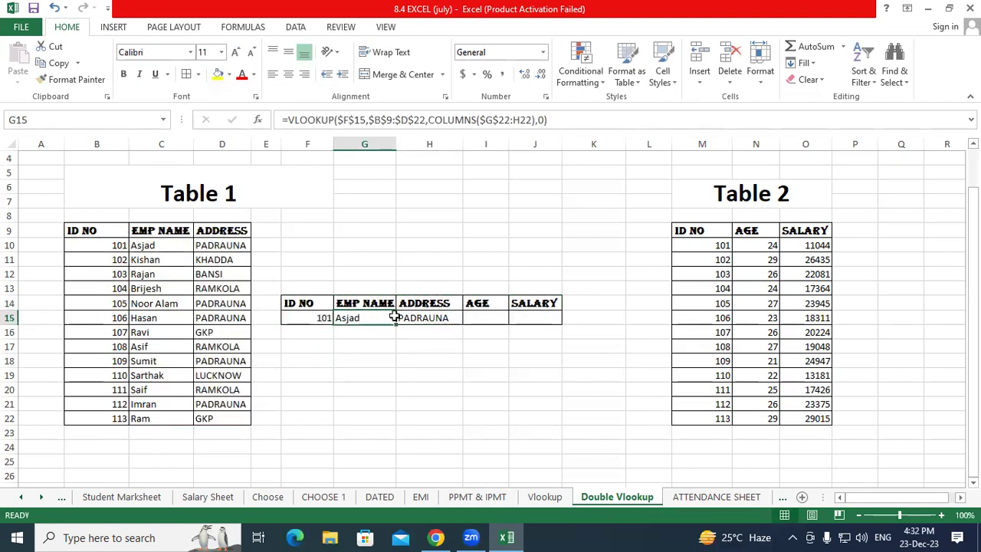
{"action": "left_click_drag", "start_coordinate": [396, 324], "coordinate": [438, 322]}
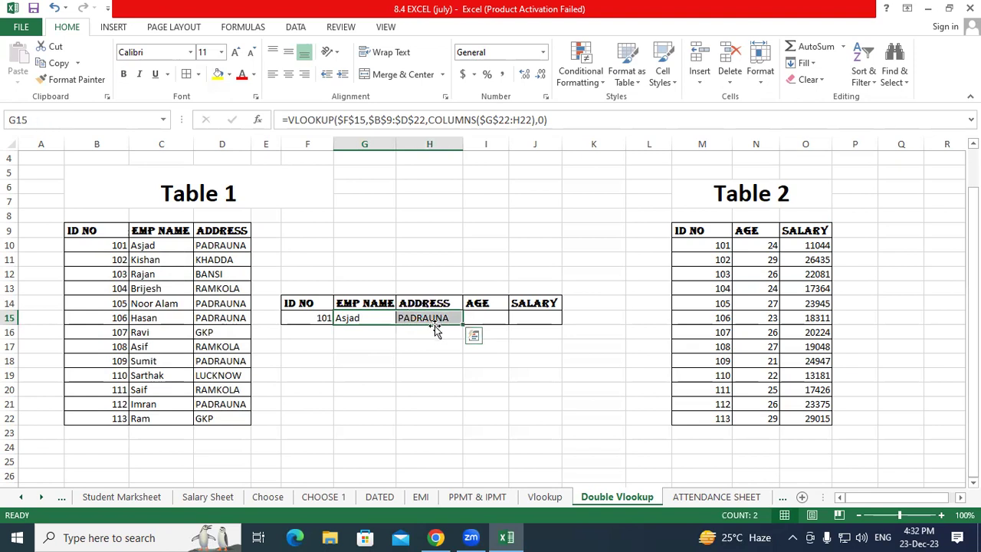
Step: Begin a =VLOOKUP( formula in AGE cell I15 using the =vl autocomplete
{"action": "left_click", "coordinate": [756, 245]}
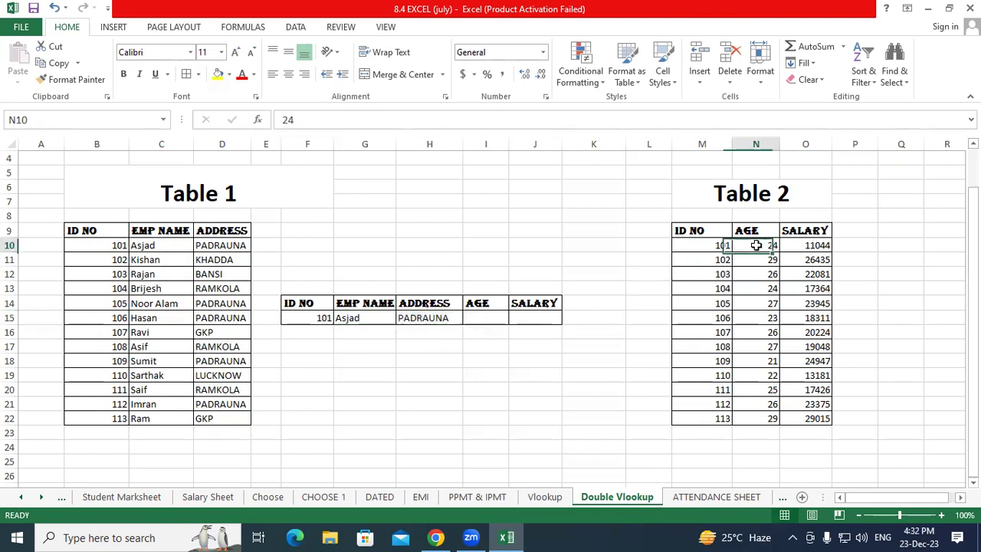
{"action": "left_click", "coordinate": [803, 247]}
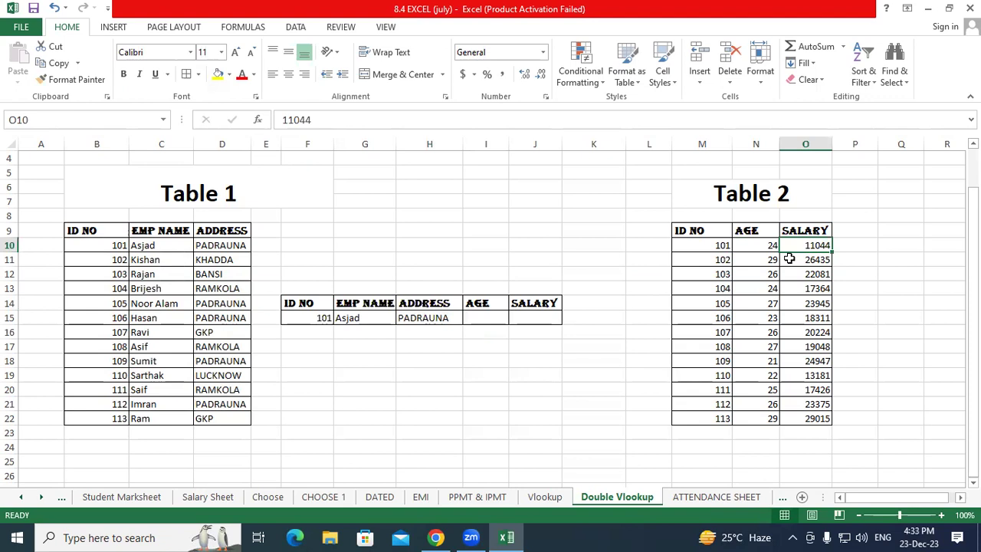
{"action": "left_click", "coordinate": [482, 318]}
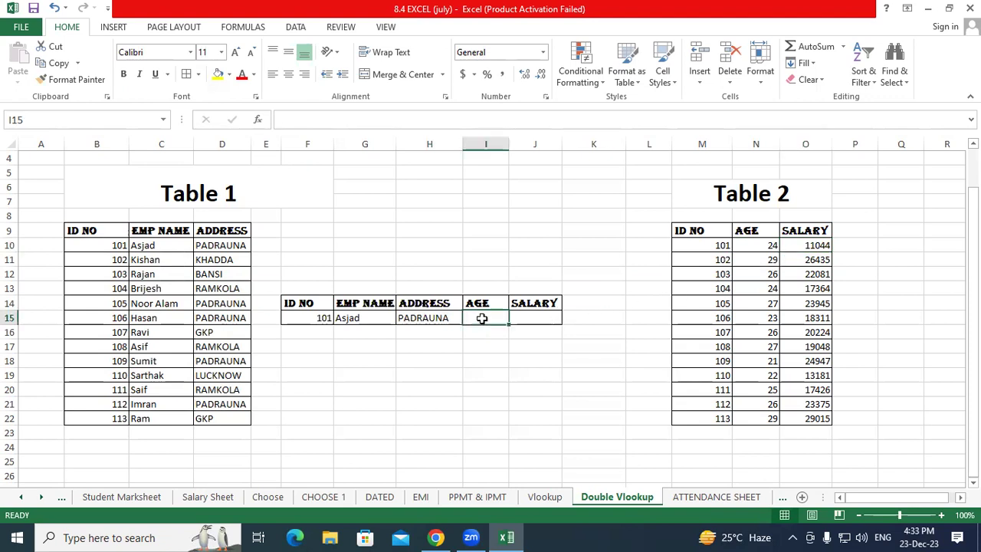
{"action": "type", "text": "=vlo"}
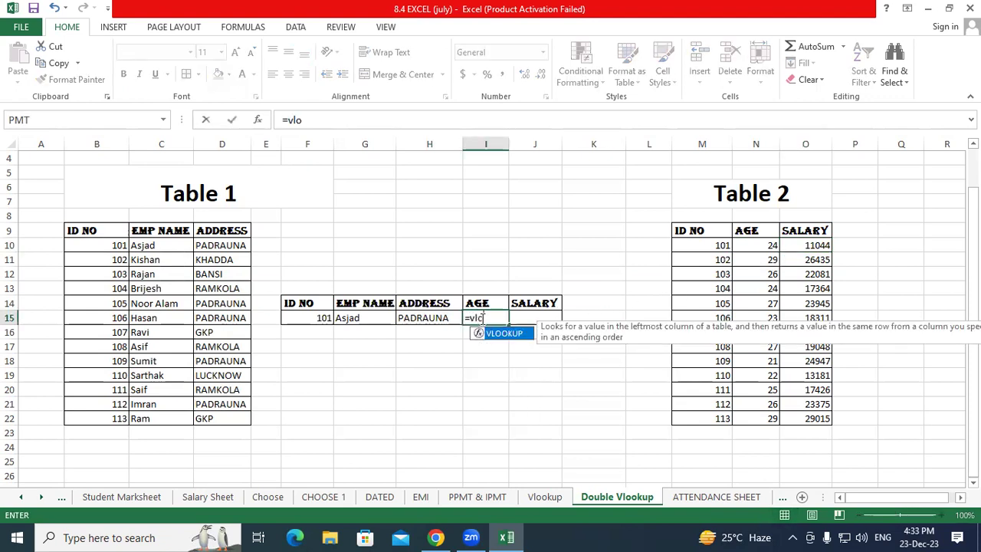
{"action": "key", "text": "Tab"}
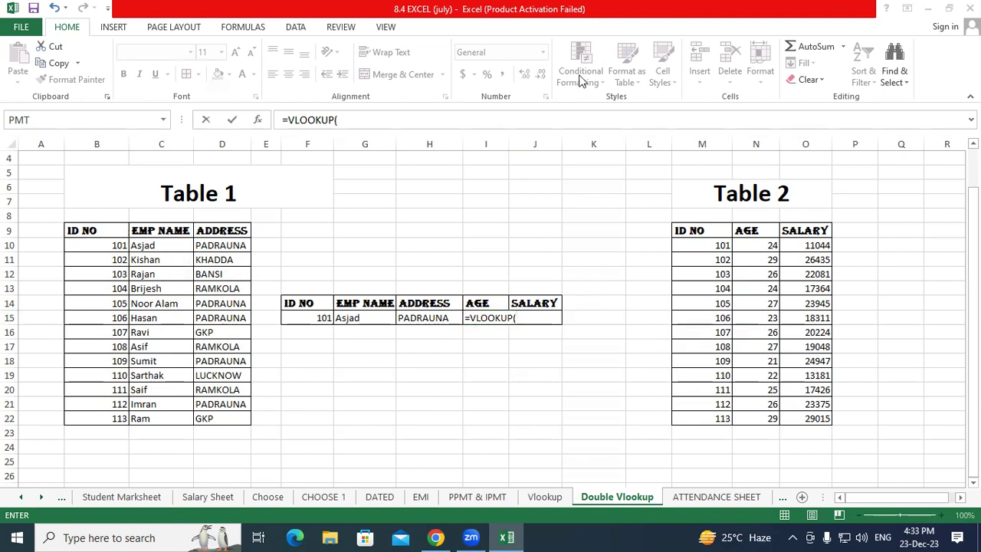
{"action": "left_click_drag", "start_coordinate": [220, 217], "coordinate": [650, 205]}
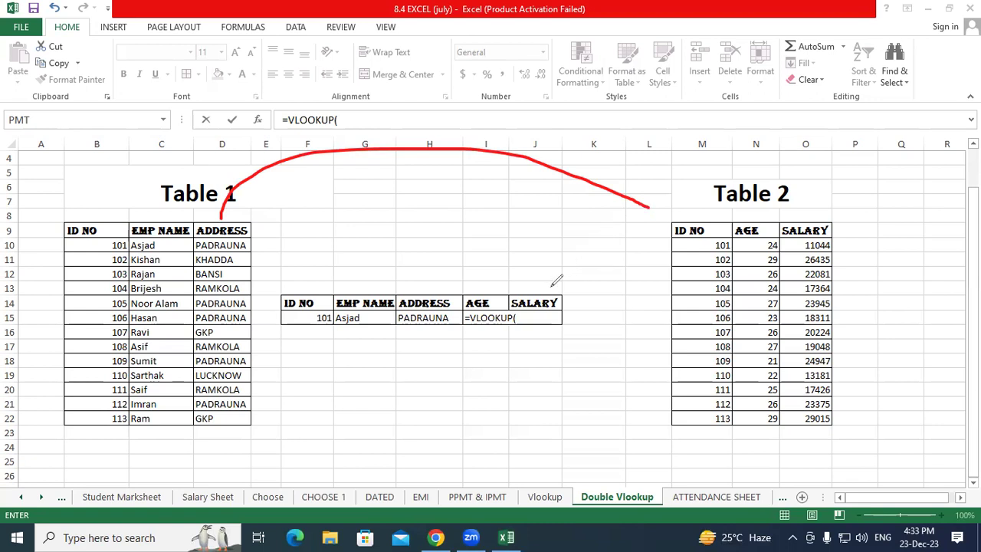
{"action": "left_click_drag", "start_coordinate": [494, 264], "coordinate": [493, 285]}
{"action": "key", "text": "Escape"}
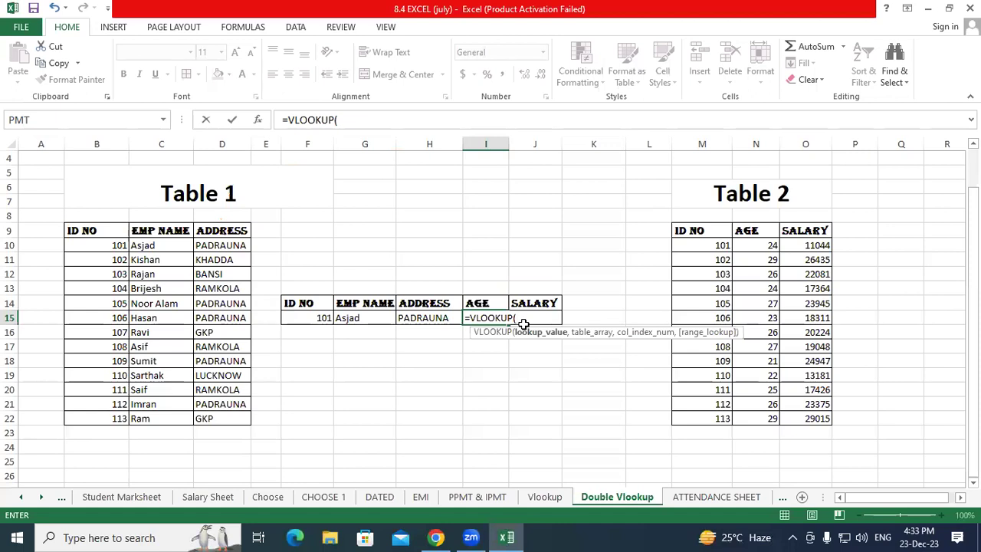
Step: Complete I15 as =VLOOKUP($F$15,$B$9:$D$22,1) with absolute references, returning 101
{"action": "left_click", "coordinate": [315, 321]}
{"action": "key", "text": "F4"}
{"action": "type", "text": ","}
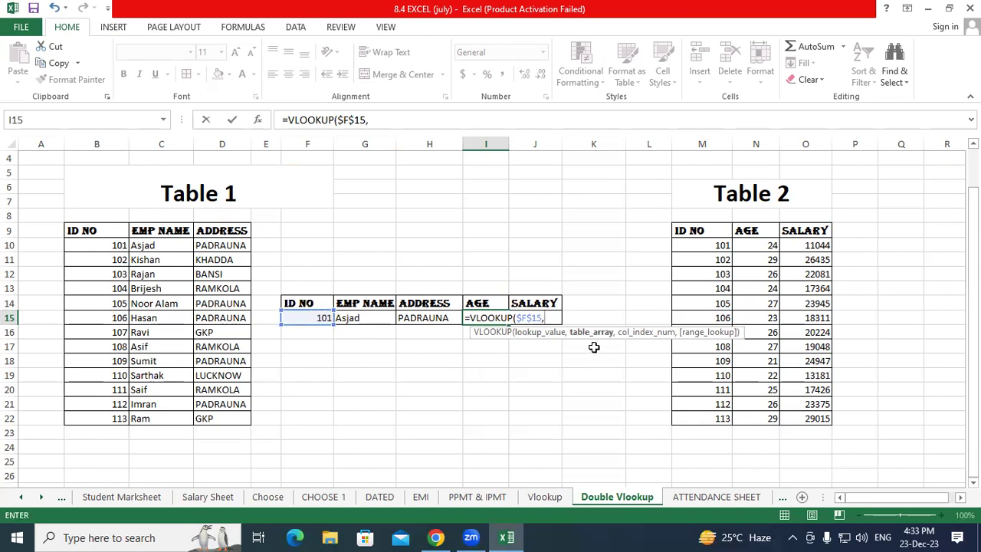
{"action": "left_click_drag", "start_coordinate": [114, 232], "coordinate": [236, 418]}
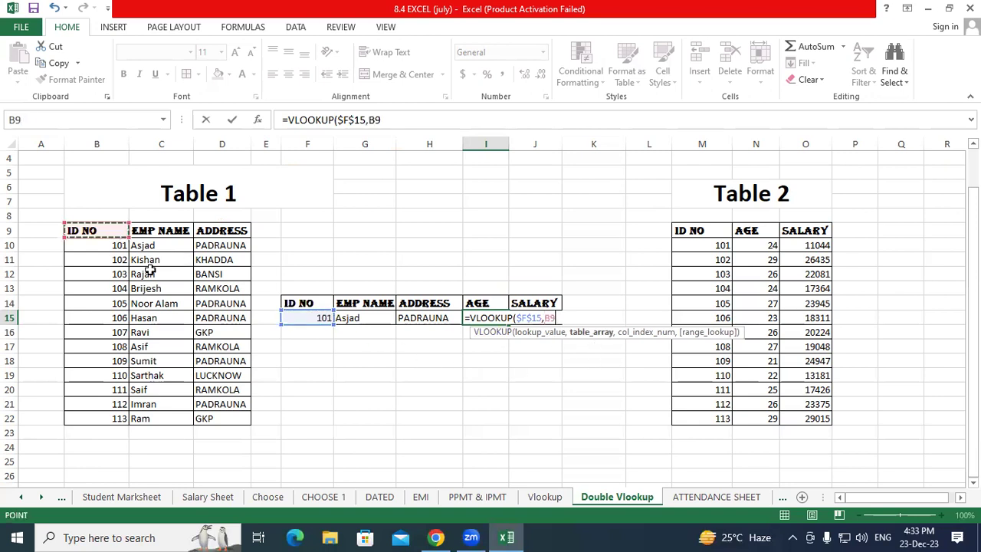
{"action": "type", "text": ":D22,"}
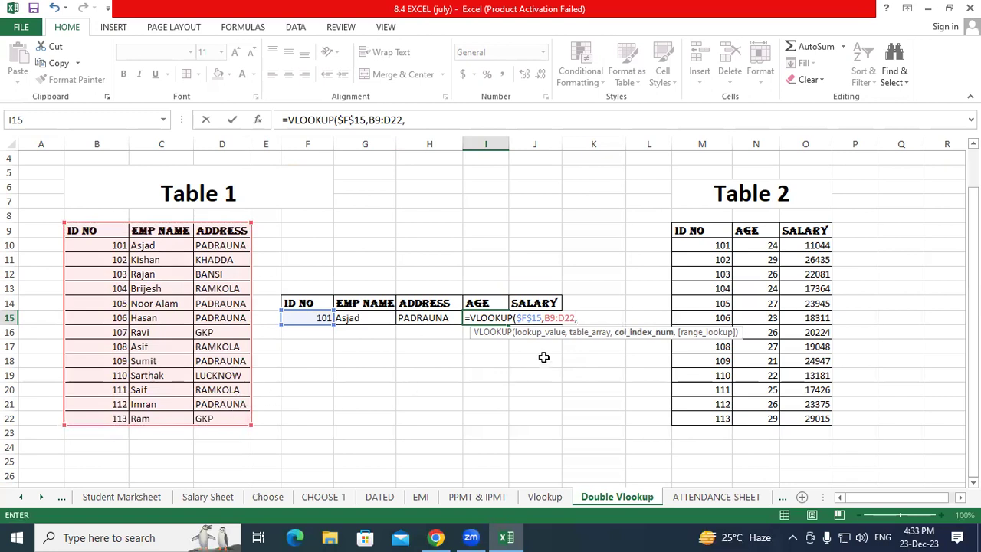
{"action": "key", "text": "BackSpace"}
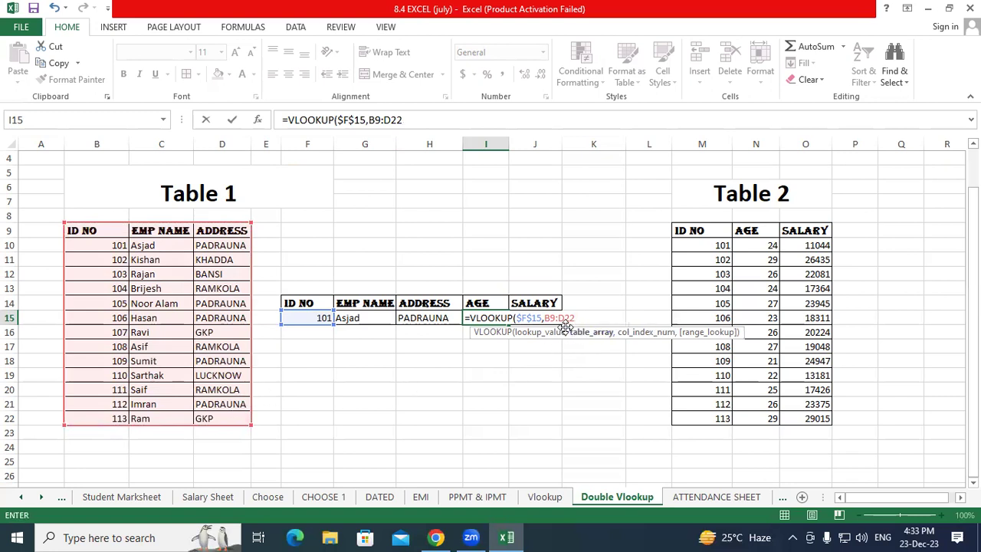
{"action": "key", "text": "F4"}
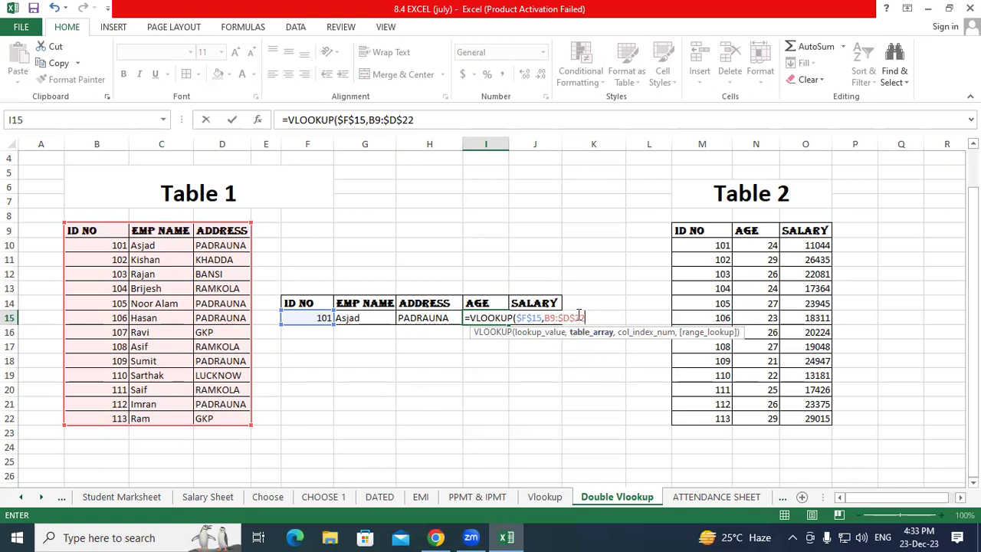
{"action": "left_click_drag", "start_coordinate": [585, 317], "coordinate": [548, 317]}
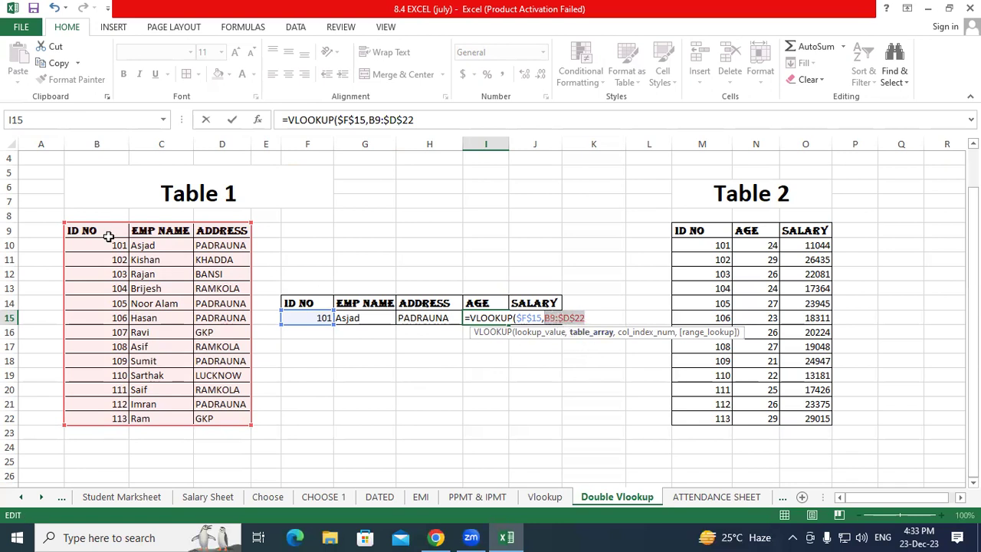
{"action": "left_click_drag", "start_coordinate": [107, 235], "coordinate": [234, 412]}
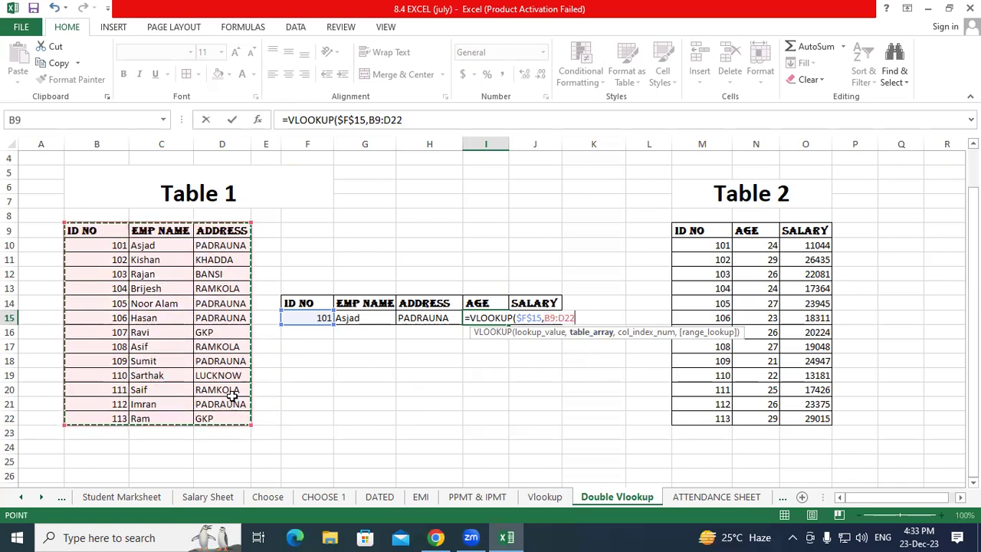
{"action": "key", "text": "F4"}
{"action": "type", "text": "$D$22,1"}
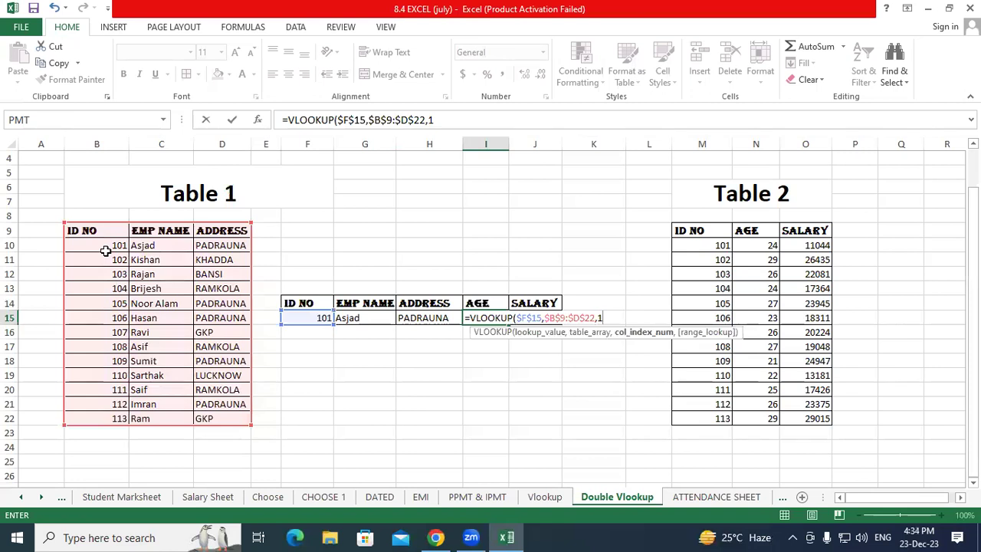
{"action": "type", "text": ")"}
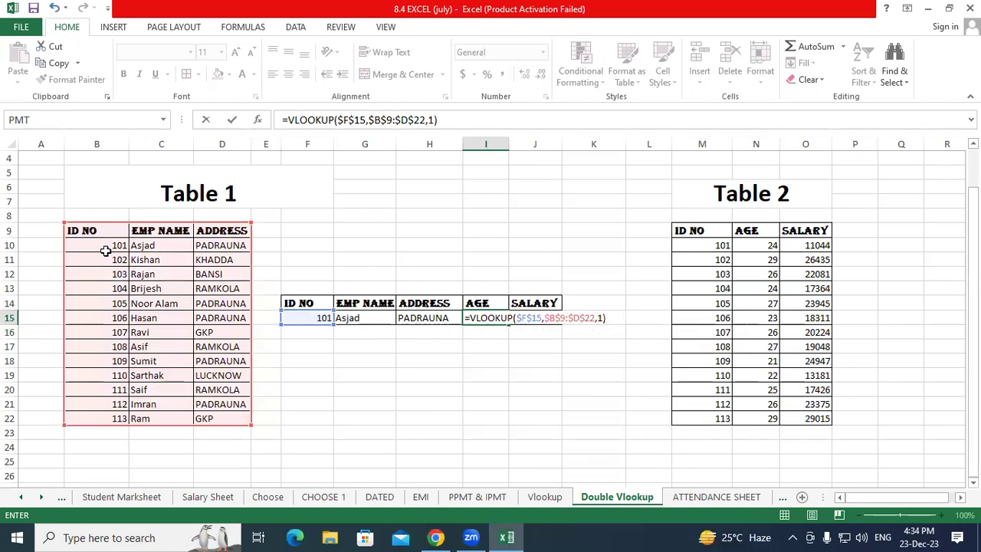
{"action": "key", "text": "Return"}
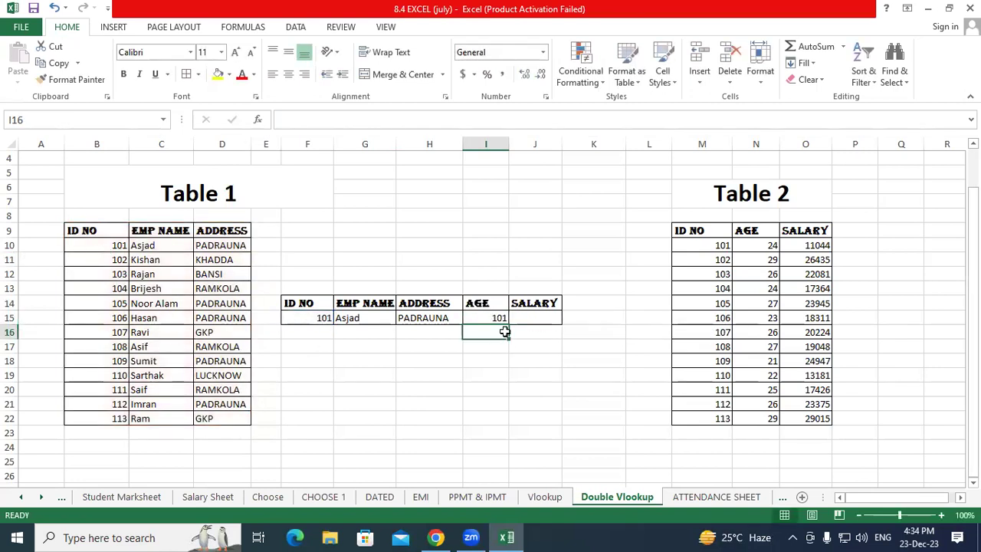
Step: Reopen I15's =VLOOKUP($F$15,$B$9:$D$22,1) formula for editing
{"action": "left_click", "coordinate": [497, 321]}
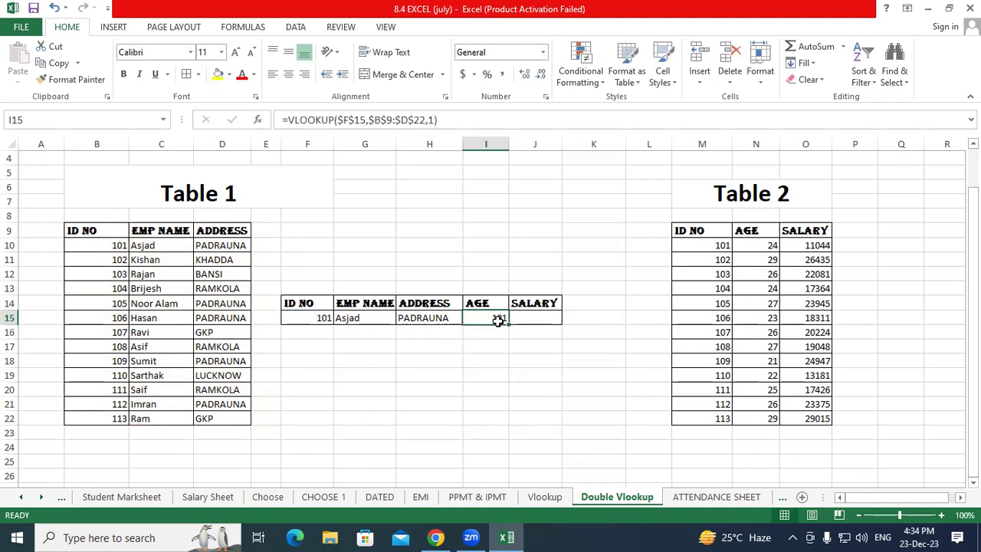
{"action": "left_click", "coordinate": [693, 70]}
{"action": "left_click_drag", "start_coordinate": [758, 207], "coordinate": [765, 236]}
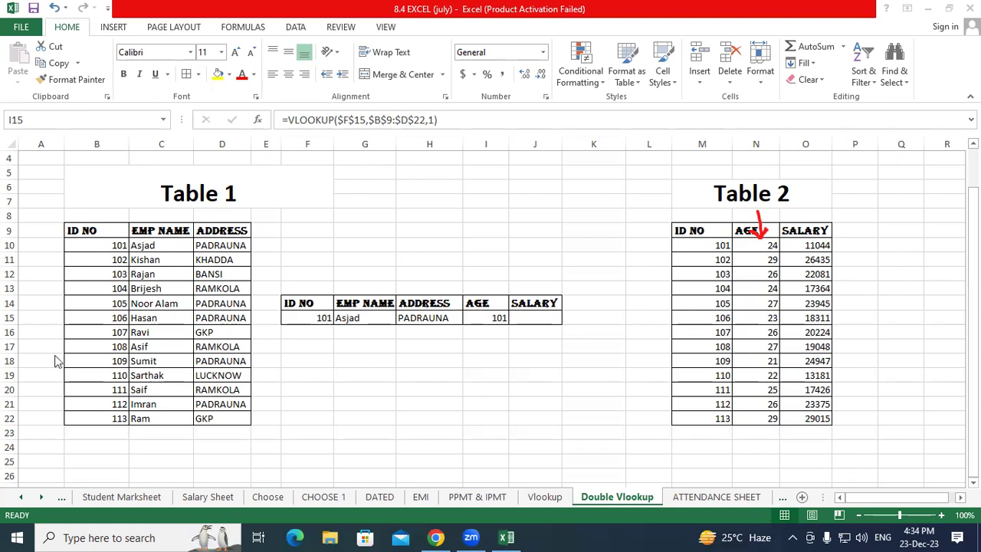
{"action": "left_click", "coordinate": [488, 317]}
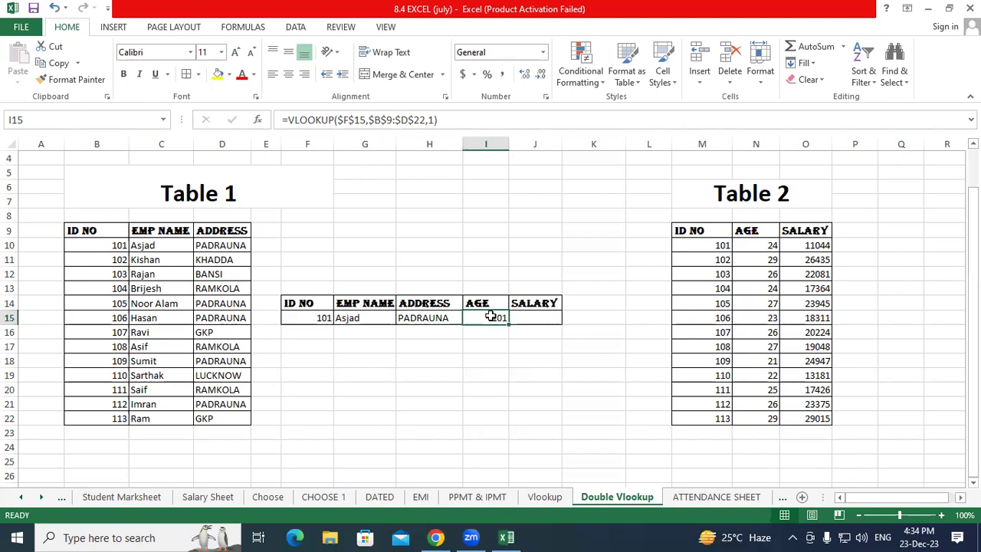
{"action": "double_click", "coordinate": [488, 317]}
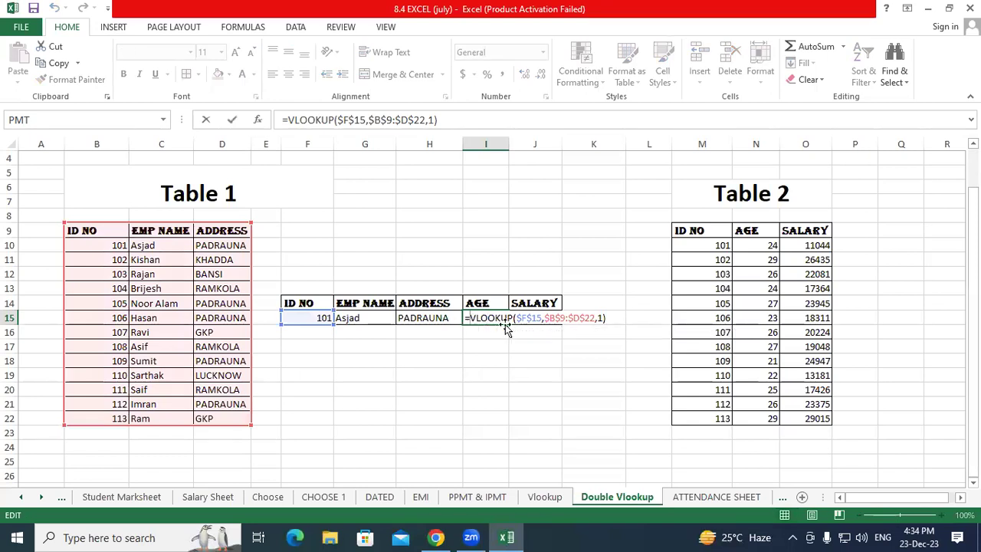
Step: Nest the lookup inside an outer VLOOKUP over the locked Table 2 range $M$9:$O$22
{"action": "type", "text": "VLOOKUP("}
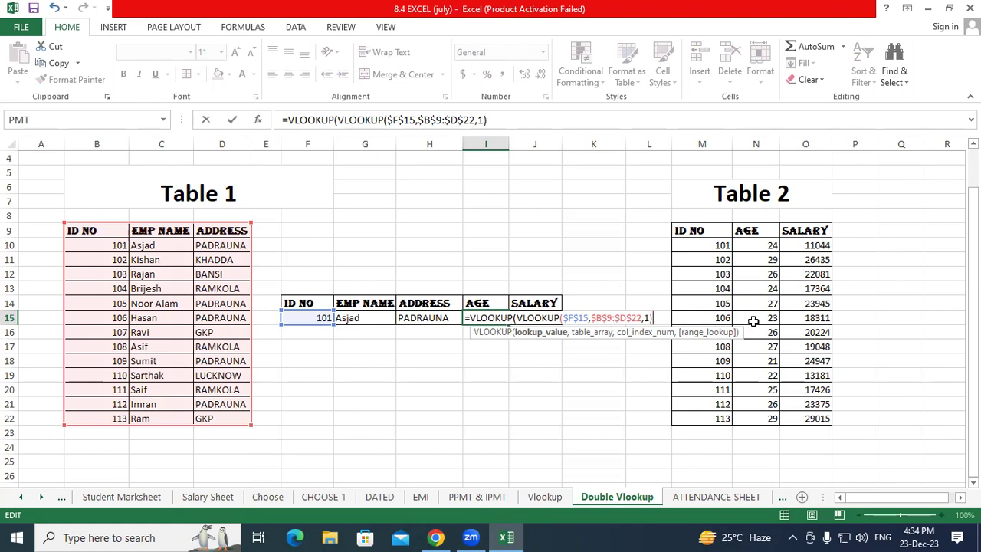
{"action": "type", "text": ","}
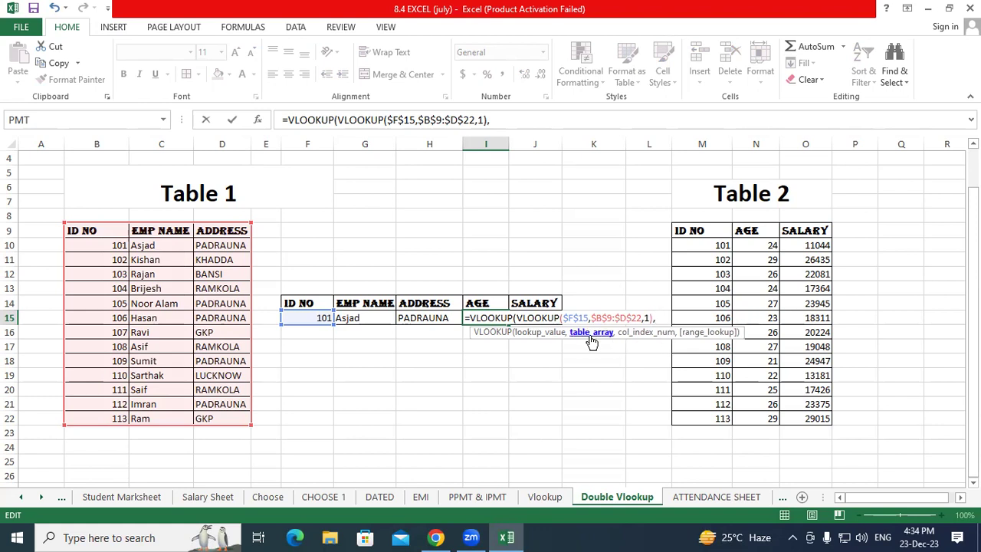
{"action": "mouse_move", "coordinate": [700, 235]}
{"action": "left_mouse_down"}
{"action": "mouse_move", "coordinate": [742, 279]}
{"action": "mouse_move", "coordinate": [808, 411]}
{"action": "left_mouse_up"}
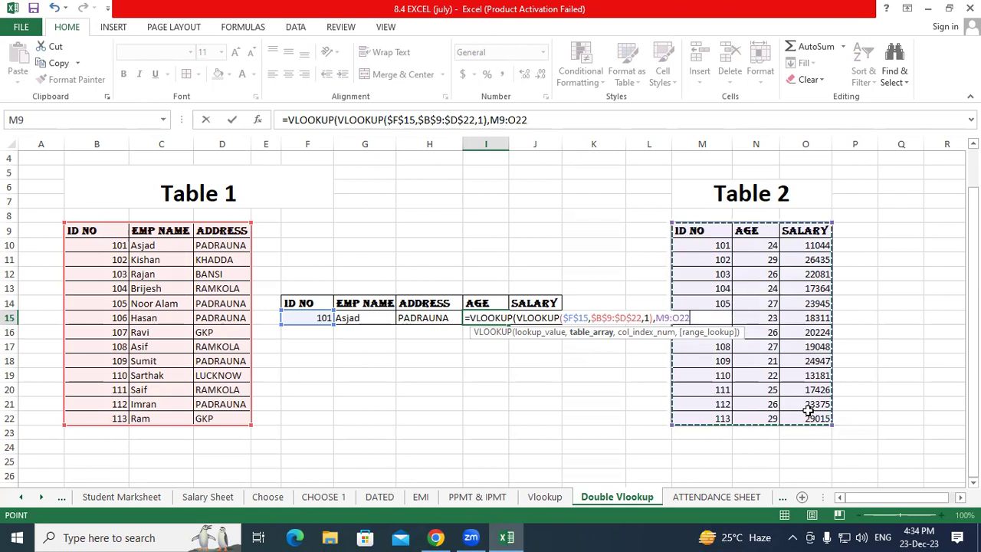
{"action": "key", "text": "F4"}
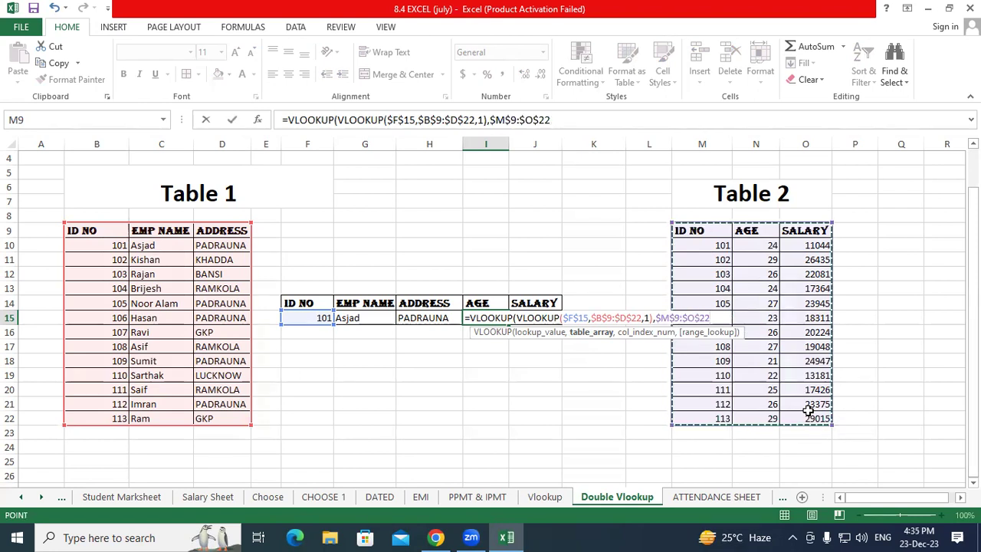
Step: Add COLUMNS($G$21:H21) as the column index with exact match 0, returning age 24
{"action": "type", "text": ",column"}
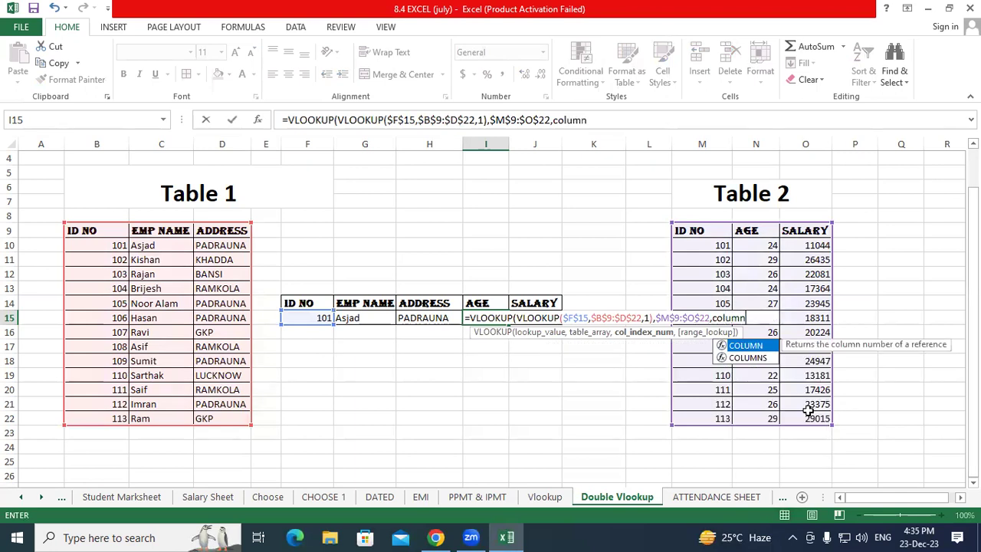
{"action": "key", "text": "Down"}
{"action": "key", "text": "Tab"}
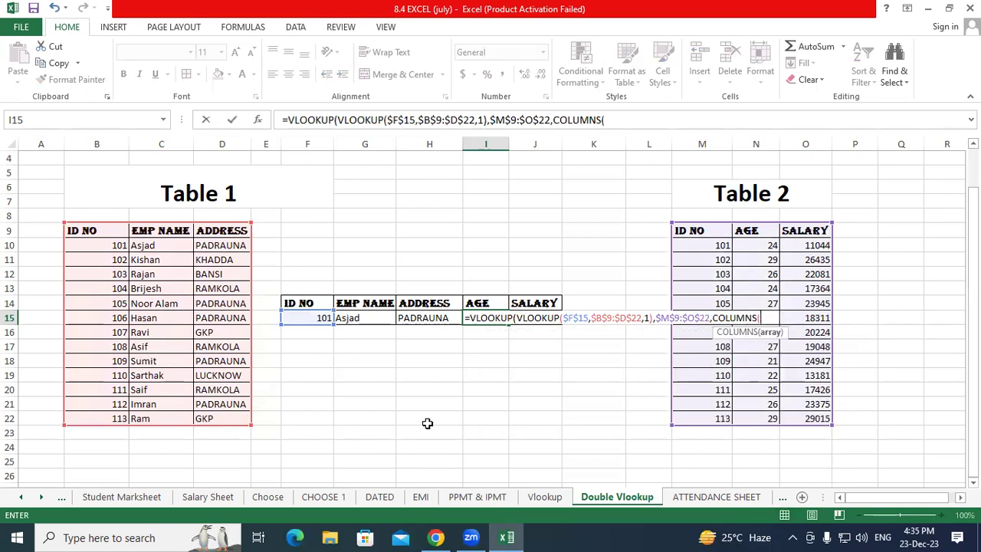
{"action": "left_click_drag", "start_coordinate": [371, 404], "coordinate": [419, 402]}
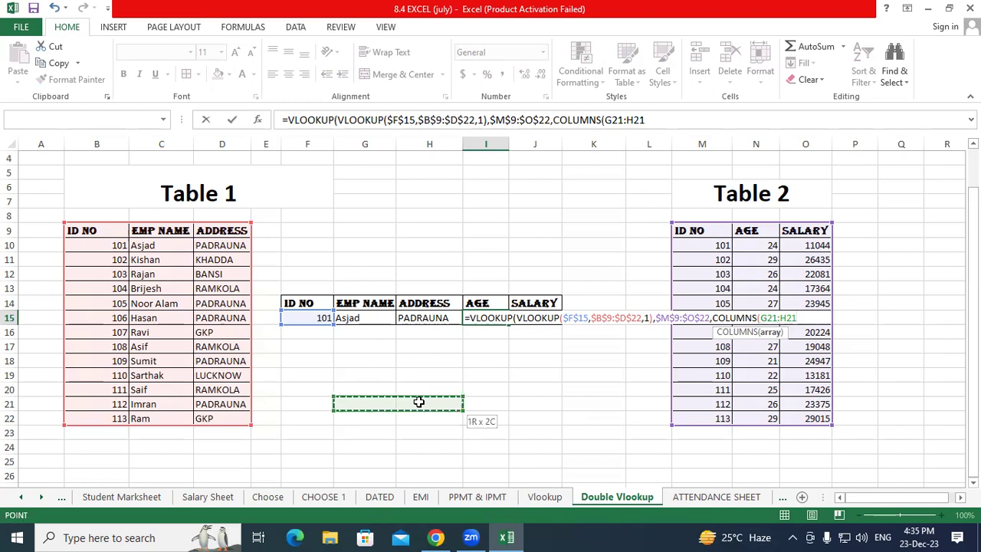
{"action": "left_click", "coordinate": [770, 332]}
{"action": "key", "text": "F4"}
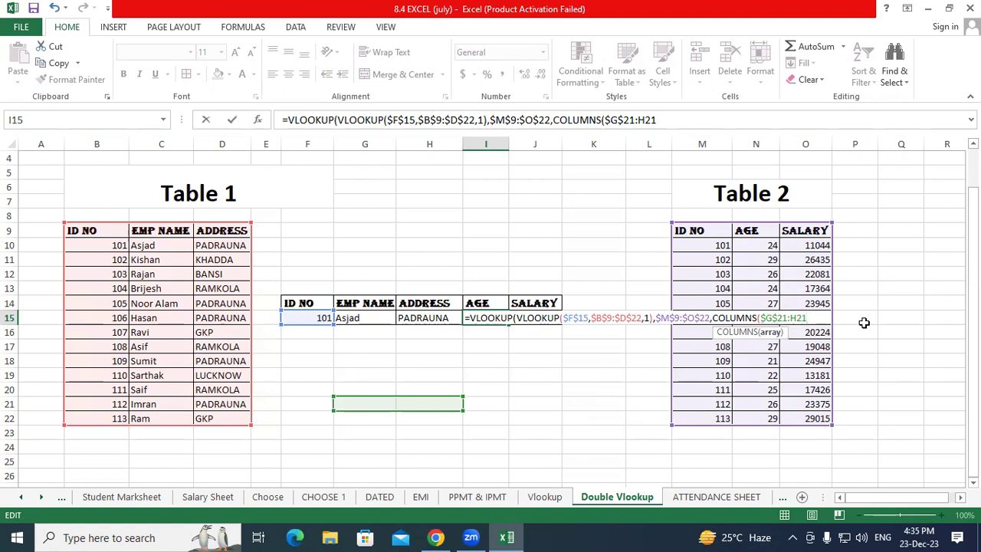
{"action": "type", "text": ","}
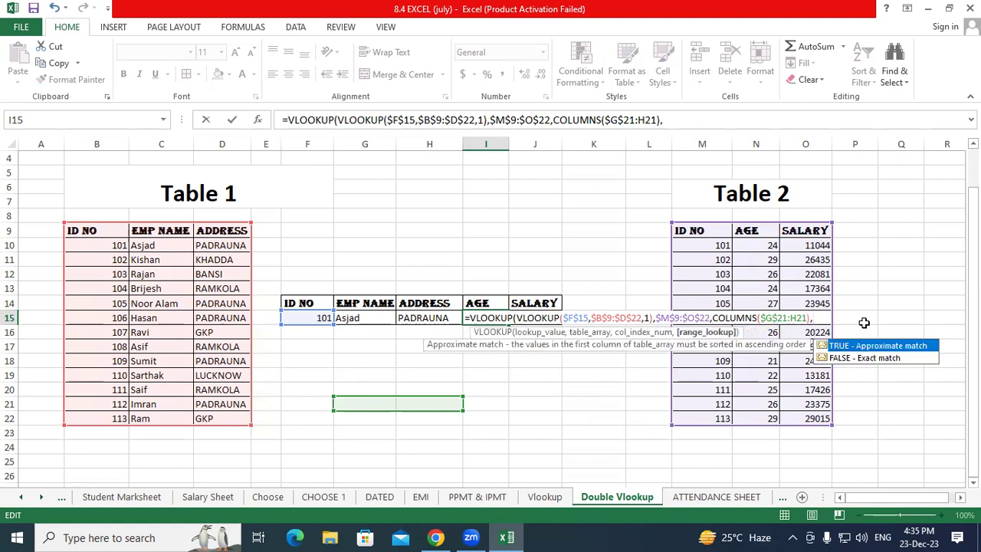
{"action": "type", "text": "0)"}
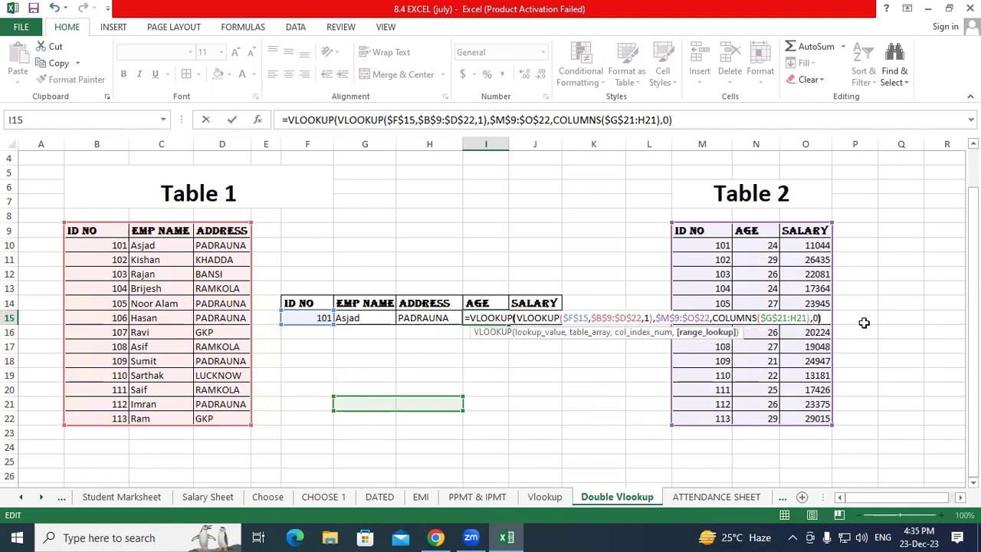
{"action": "key", "text": "Return"}
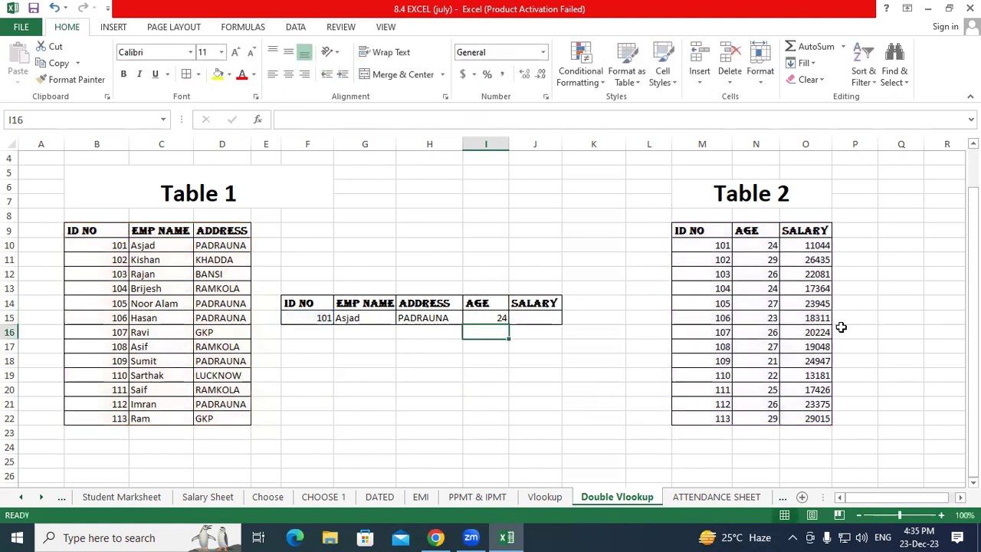
Step: Fill I15's nested formula into SALARY cell J15 and compare it with Table 2's ID 101 row
{"action": "left_click", "coordinate": [500, 317]}
{"action": "left_click_drag", "start_coordinate": [508, 325], "coordinate": [541, 325]}
{"action": "left_click", "coordinate": [544, 397]}
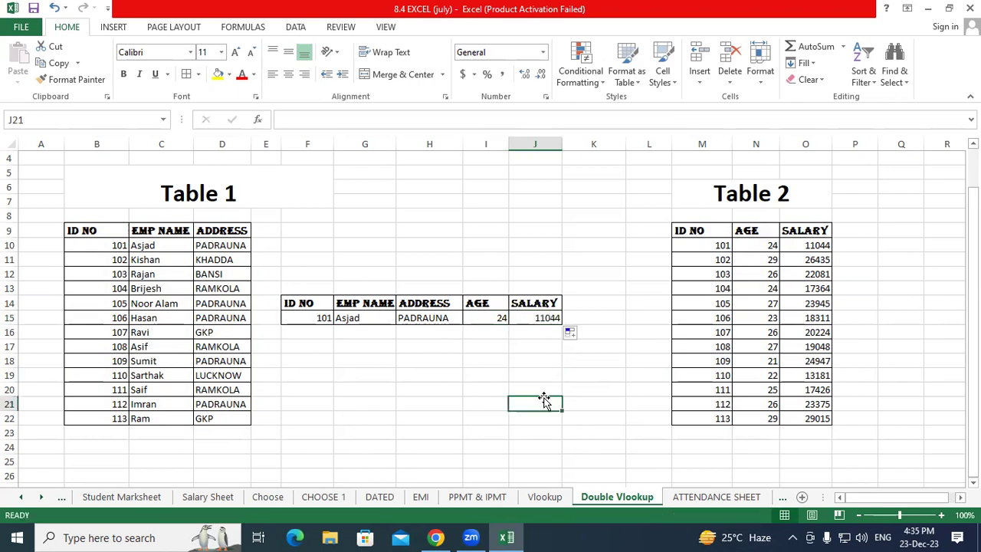
{"action": "left_click", "coordinate": [550, 322]}
{"action": "left_click", "coordinate": [694, 245]}
{"action": "left_click_drag", "start_coordinate": [695, 246], "coordinate": [801, 246]}
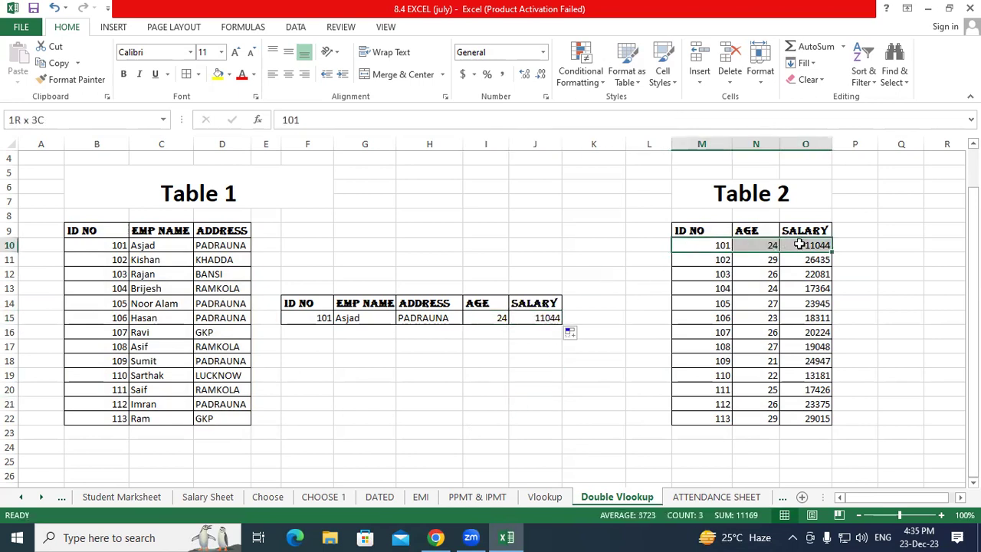
{"action": "left_click", "coordinate": [424, 378]}
Step: Change the ID in F15 to 105 and verify name, PADRAUNA, 27 and 23945 against both tables
{"action": "left_click", "coordinate": [324, 317]}
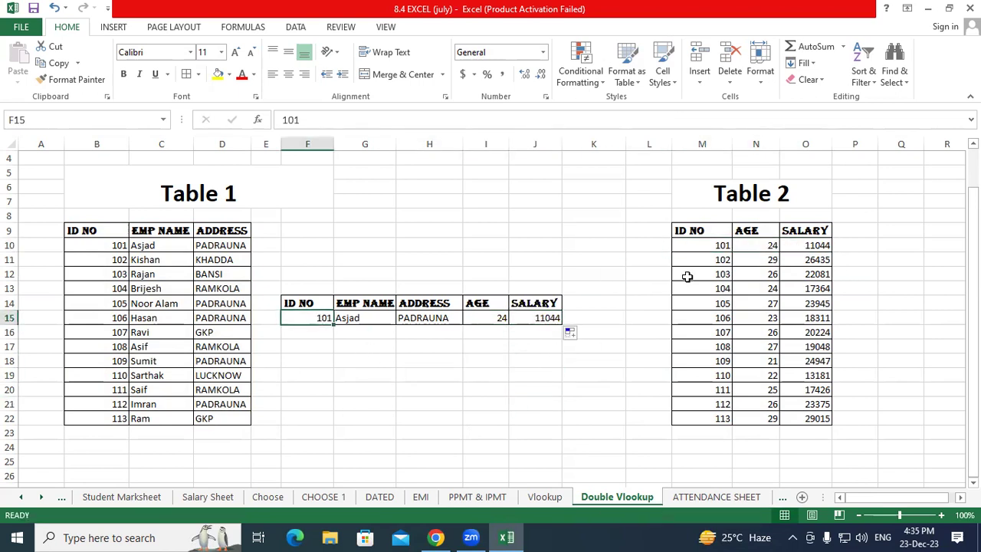
{"action": "type", "text": "1"}
{"action": "key", "text": "Return"}
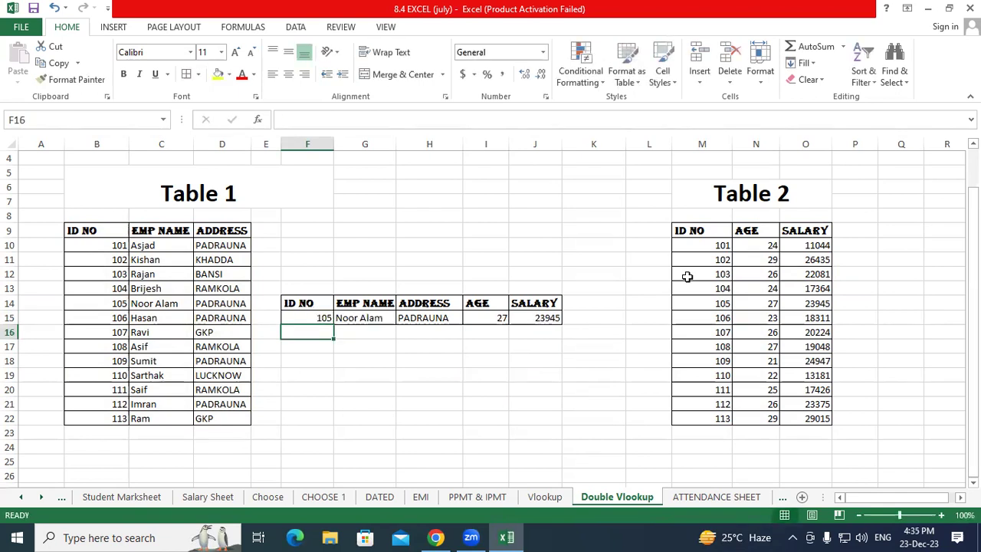
{"action": "left_click", "coordinate": [374, 320]}
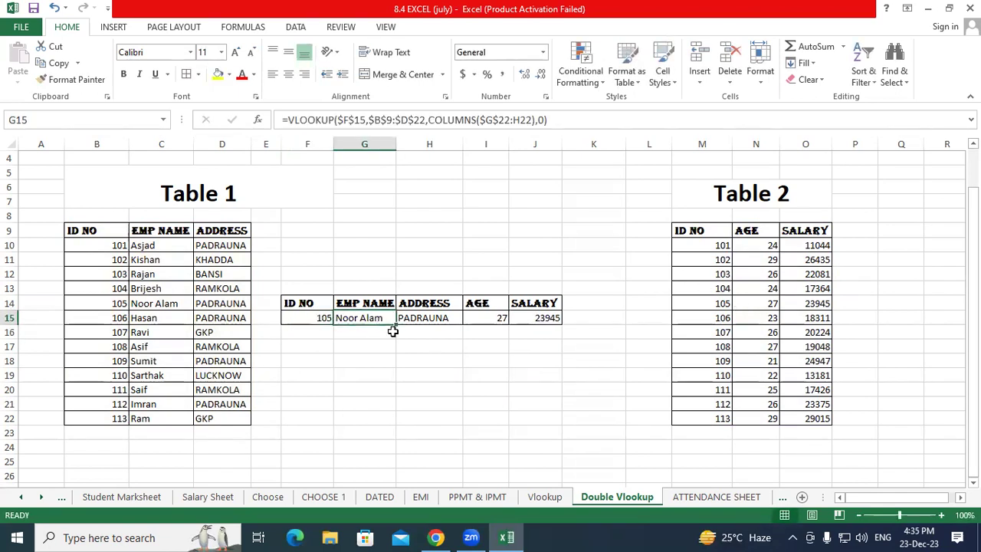
{"action": "left_click", "coordinate": [160, 306]}
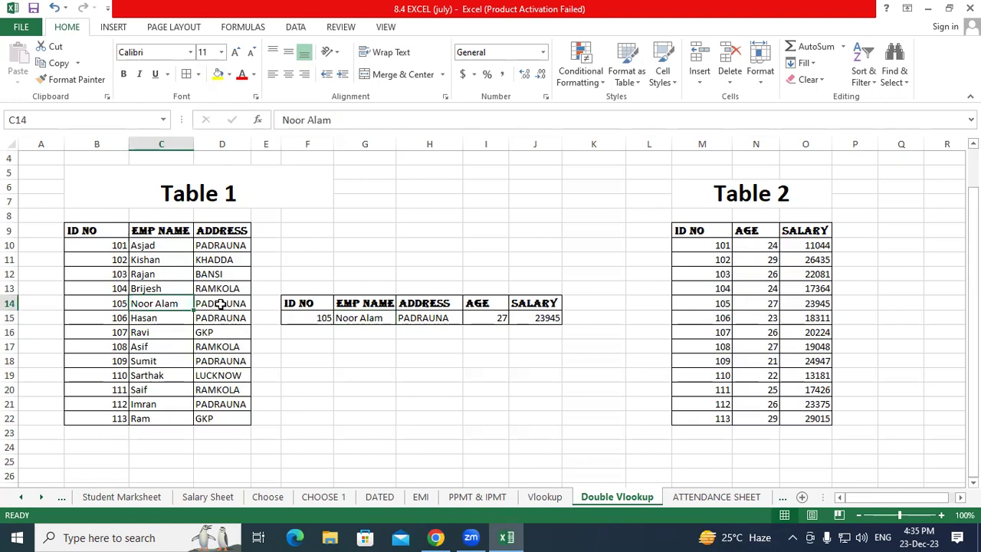
{"action": "left_click", "coordinate": [222, 305]}
{"action": "left_click", "coordinate": [764, 305]}
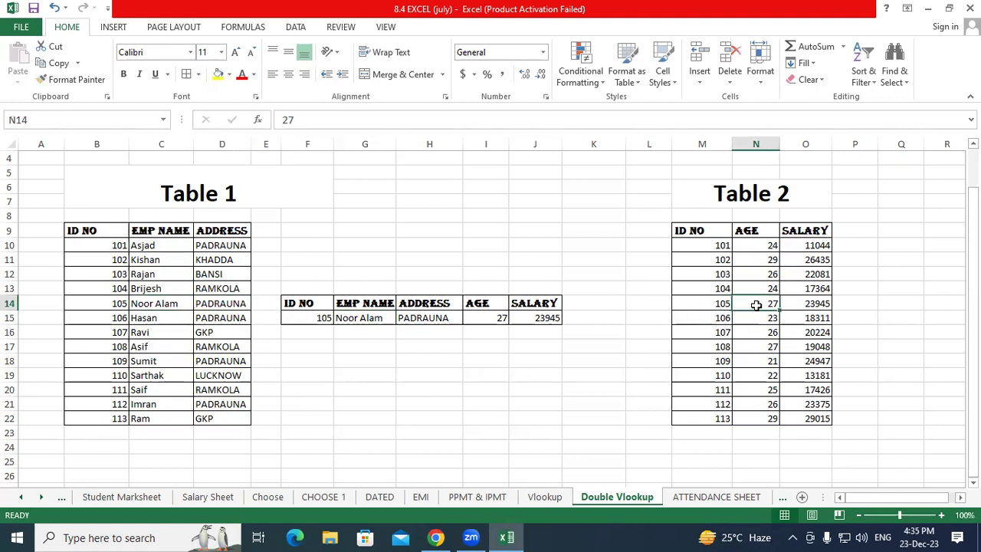
{"action": "left_click", "coordinate": [800, 304]}
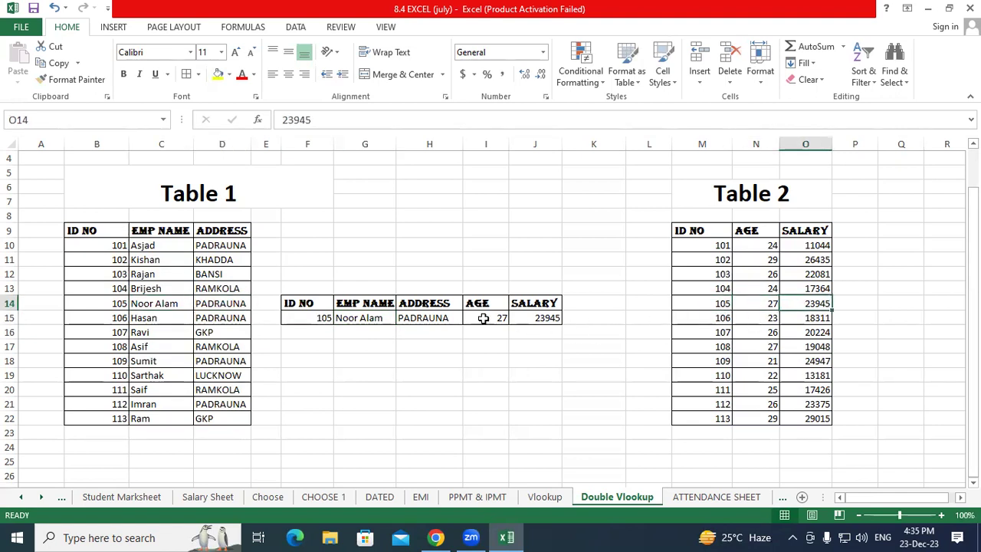
{"action": "left_click_drag", "start_coordinate": [481, 317], "coordinate": [529, 319]}
{"action": "left_click", "coordinate": [528, 392]}
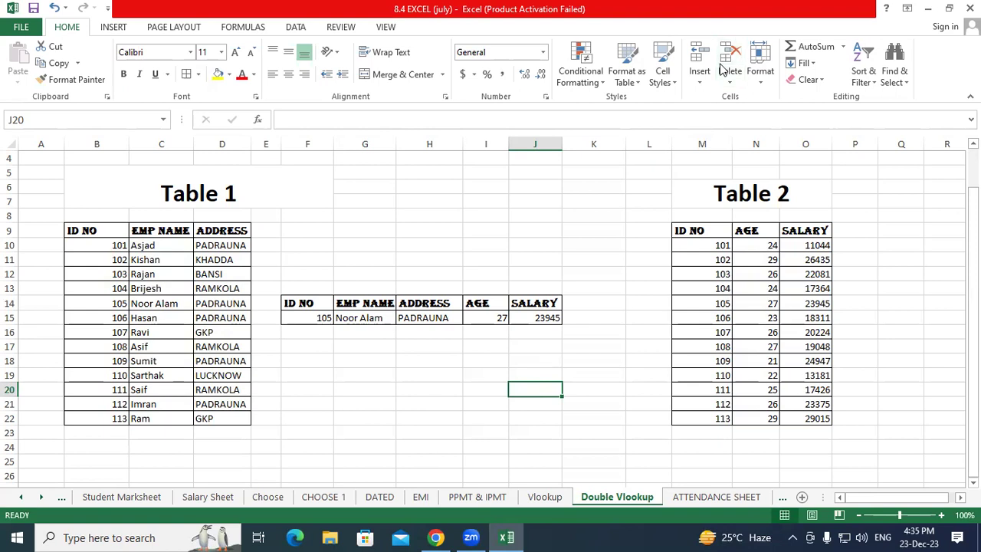
Step: Draw red arrows from the Table 1 heading and Table 2 toward AGE, with handwritten notes
{"action": "mouse_move", "coordinate": [250, 205]}
{"action": "left_mouse_down"}
{"action": "mouse_move", "coordinate": [268, 183]}
{"action": "mouse_move", "coordinate": [271, 203]}
{"action": "left_mouse_up"}
{"action": "mouse_move", "coordinate": [345, 350]}
{"action": "left_mouse_down"}
{"action": "mouse_move", "coordinate": [374, 348]}
{"action": "mouse_move", "coordinate": [360, 342]}
{"action": "left_mouse_up"}
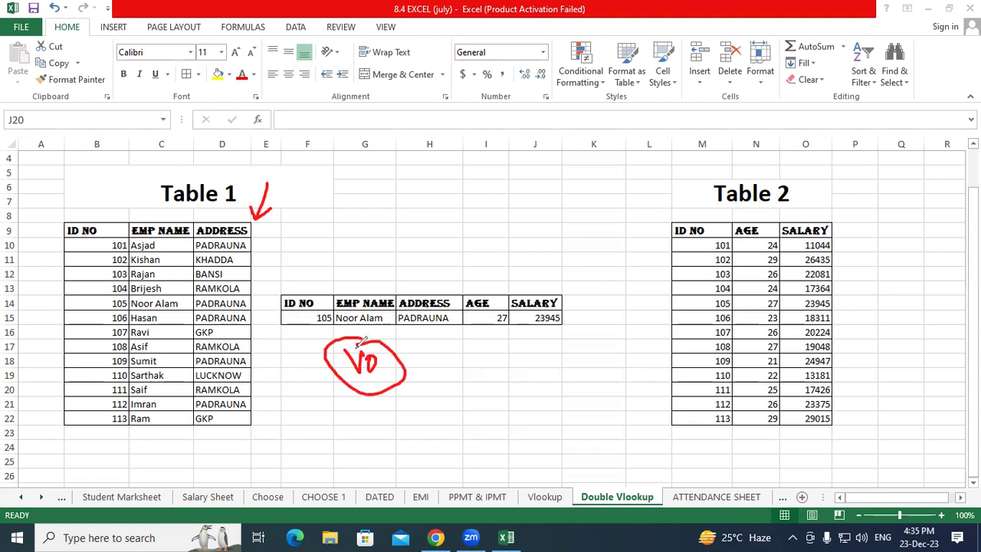
{"action": "mouse_move", "coordinate": [692, 220]}
{"action": "left_mouse_down"}
{"action": "mouse_move", "coordinate": [500, 287]}
{"action": "mouse_move", "coordinate": [518, 277]}
{"action": "left_mouse_up"}
{"action": "left_click_drag", "start_coordinate": [454, 359], "coordinate": [504, 359]}
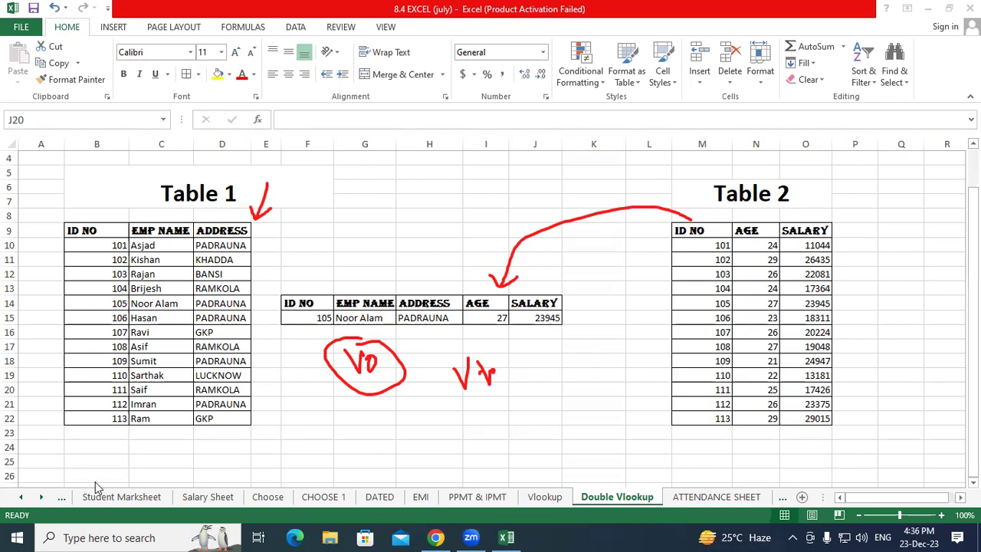
Step: Erase the red ink and delete the AGE and SALARY formulas in I15:J15
{"action": "left_click", "coordinate": [495, 314]}
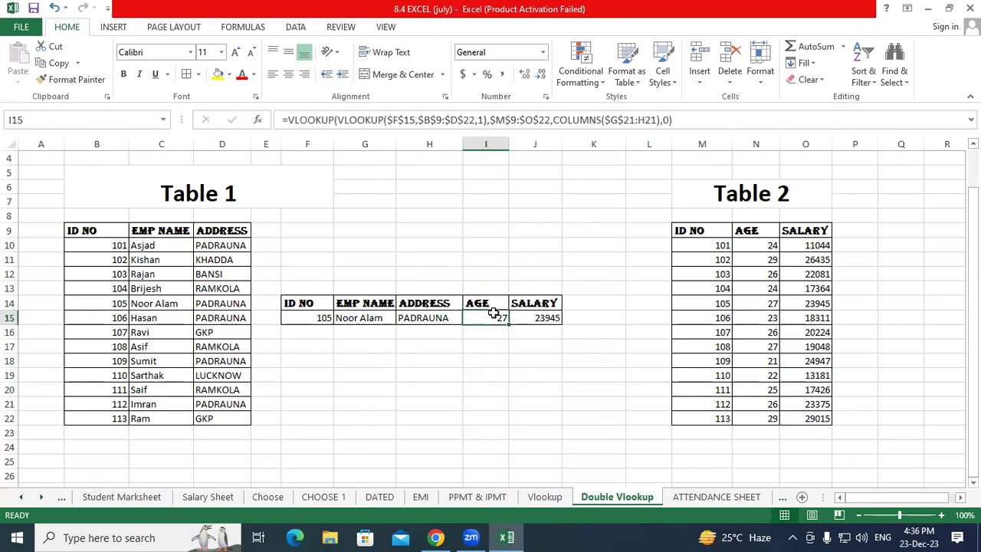
{"action": "left_click", "coordinate": [702, 259]}
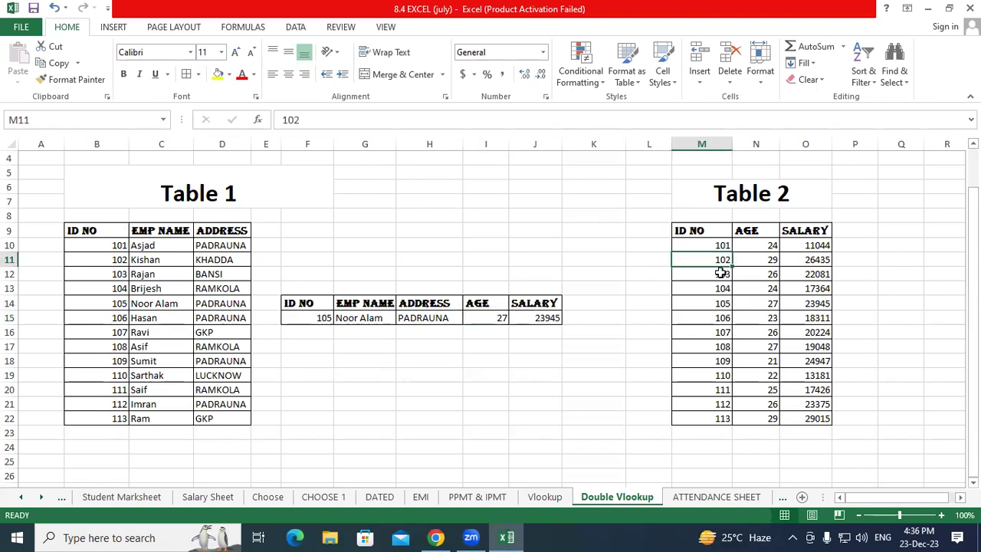
{"action": "left_click", "coordinate": [477, 321]}
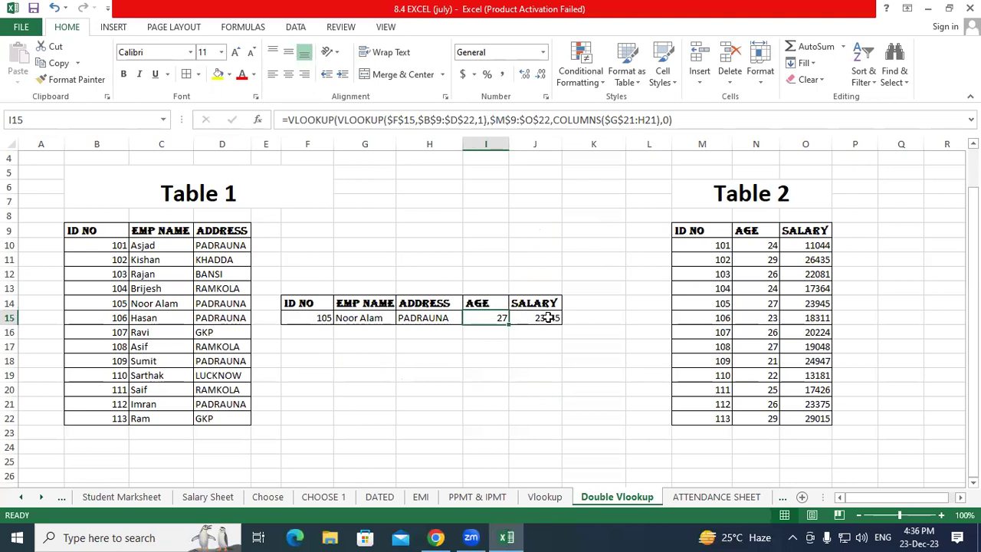
{"action": "left_click_drag", "start_coordinate": [548, 318], "coordinate": [512, 317]}
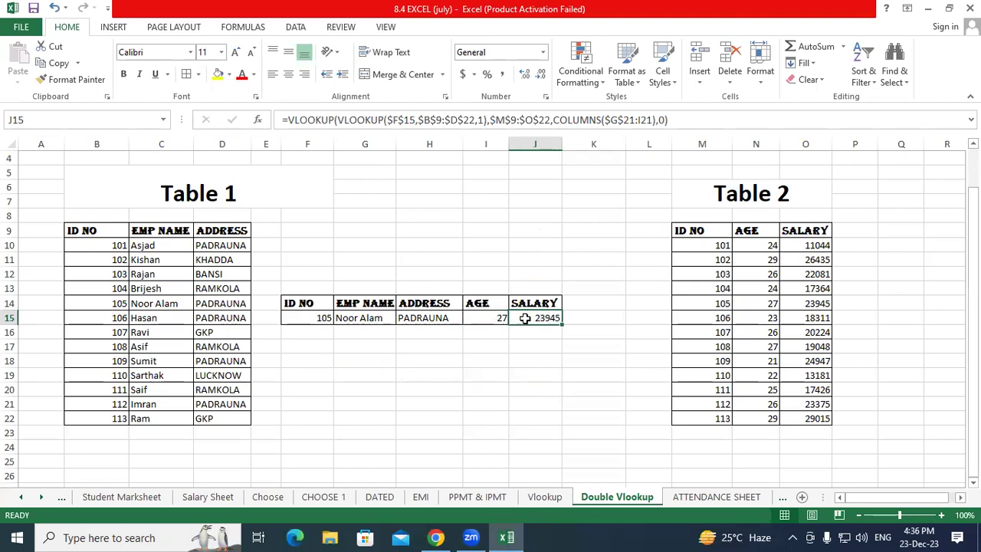
{"action": "key", "text": "Delete"}
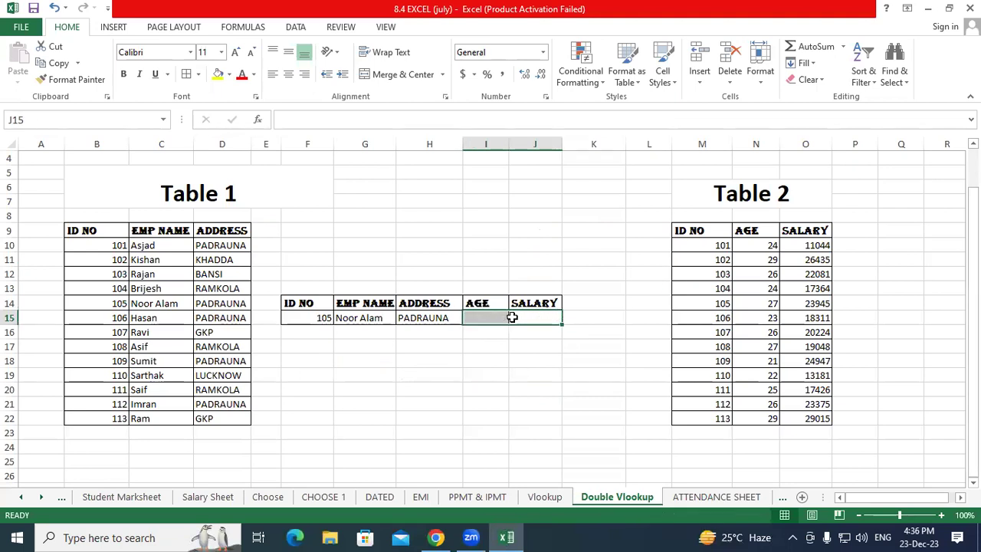
{"action": "left_click", "coordinate": [472, 313]}
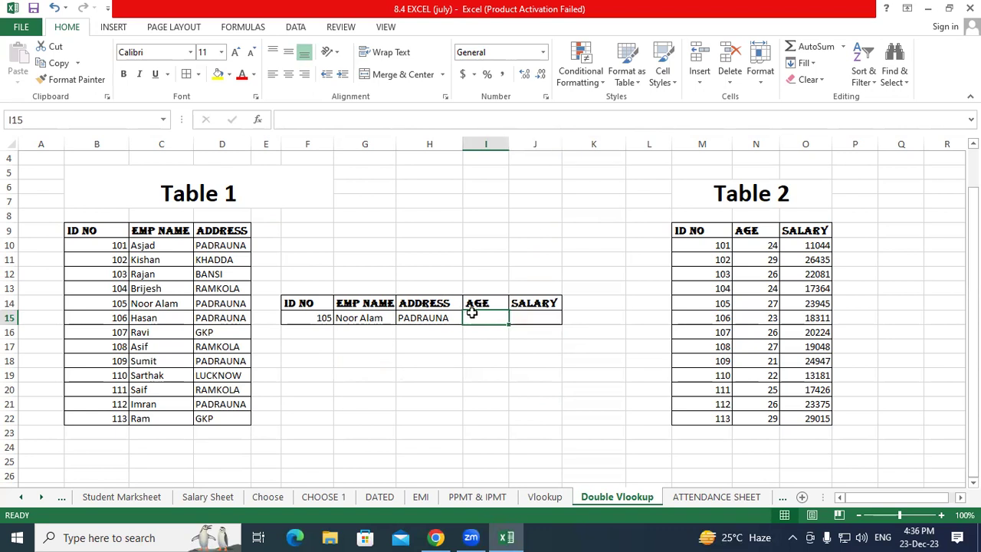
Step: Start I15 with =VLOOKUP(VLOOKUP($F$15,$B$9:$D$22,1,0), locking F15 and the Table 1 range
{"action": "type", "text": "=vlo"}
{"action": "key", "text": "Tab"}
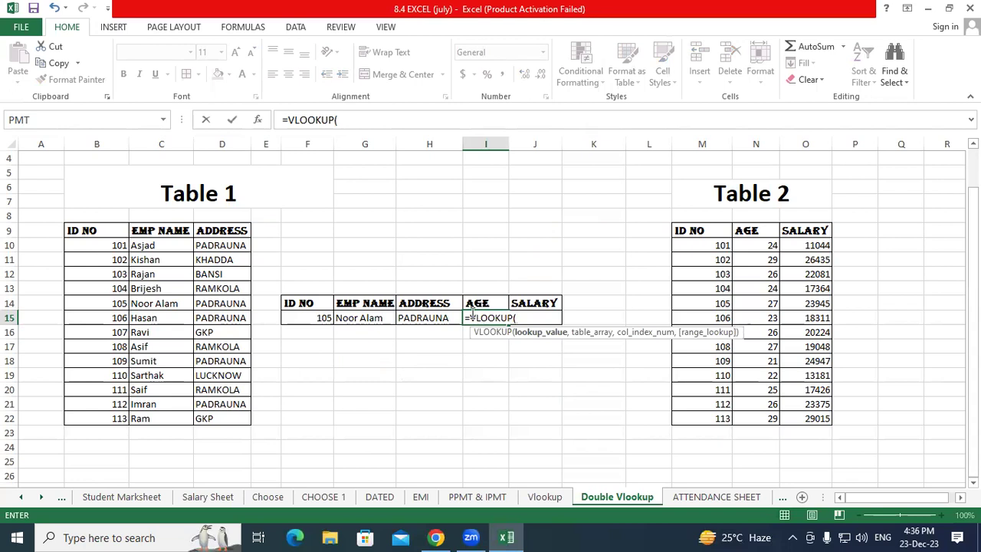
{"action": "type", "text": "vl"}
{"action": "key", "text": "Tab"}
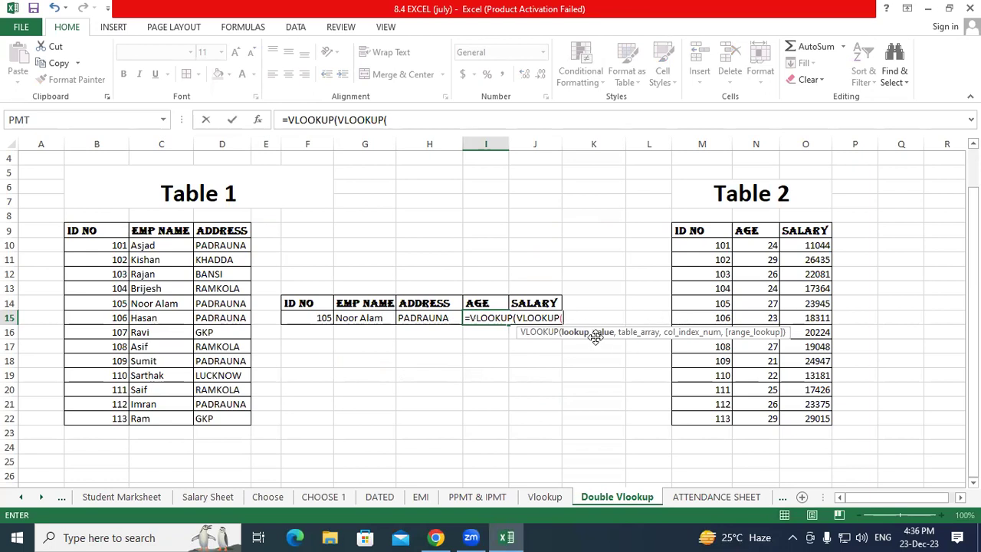
{"action": "left_click", "coordinate": [297, 319]}
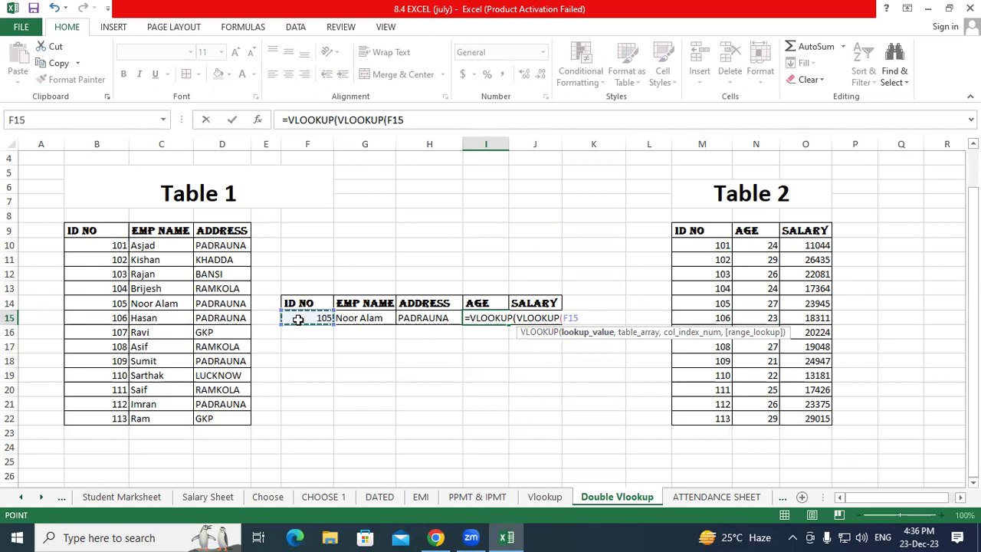
{"action": "key", "text": "F4"}
{"action": "type", "text": "$F$15,"}
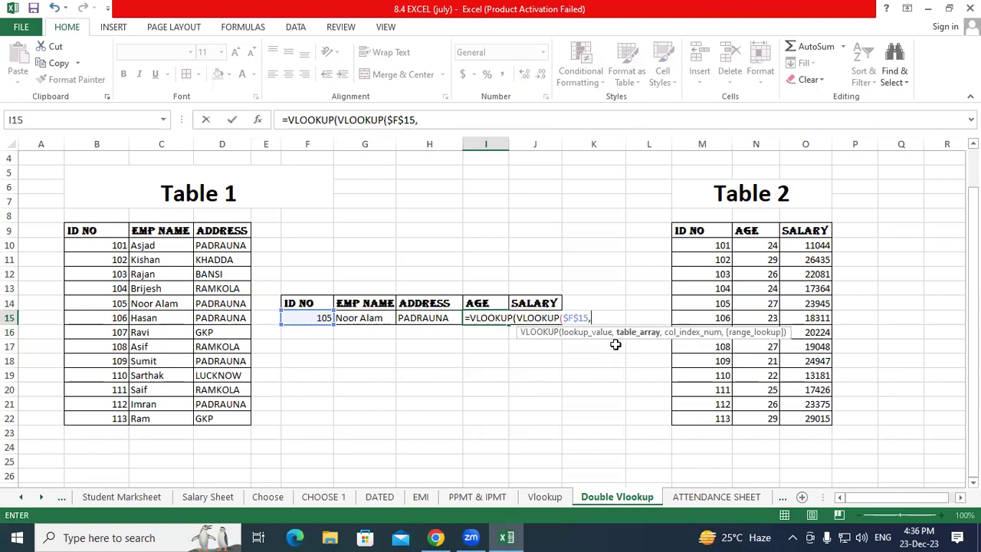
{"action": "left_click_drag", "start_coordinate": [114, 229], "coordinate": [231, 414]}
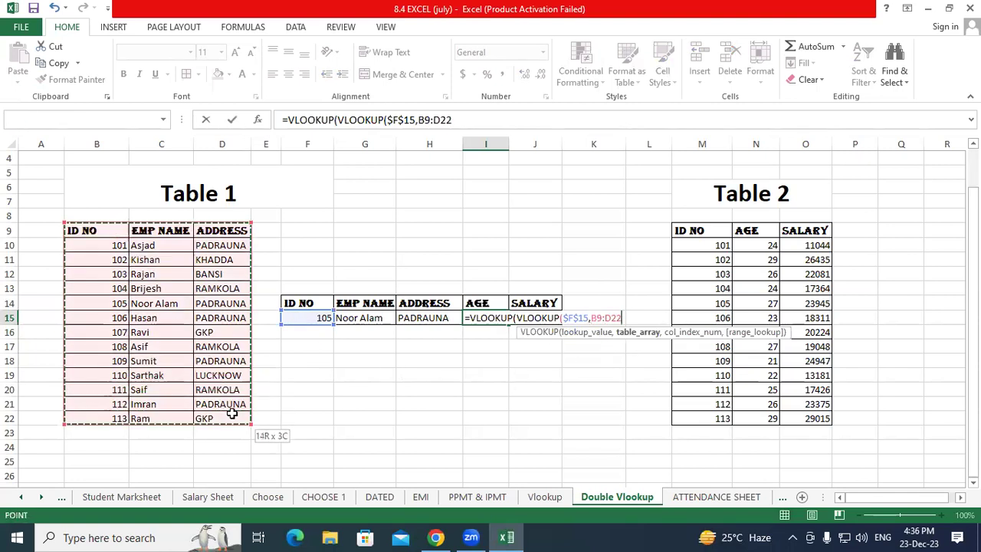
{"action": "key", "text": "F4"}
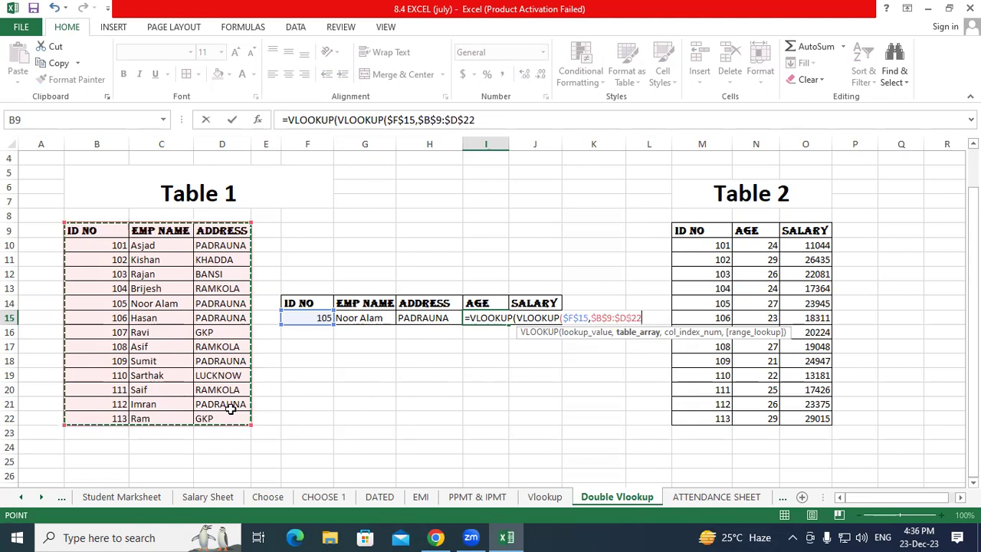
{"action": "type", "text": ",1"}
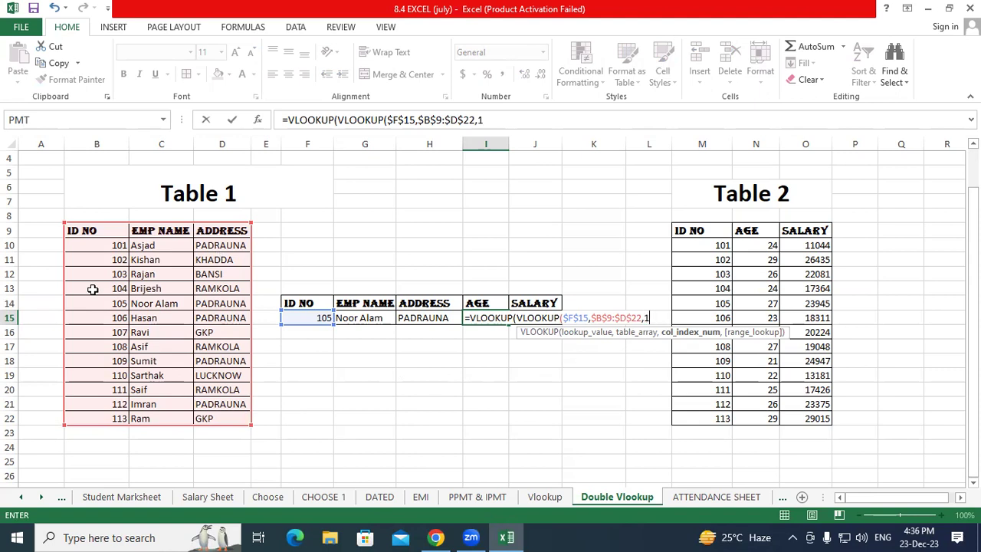
{"action": "type", "text": ","}
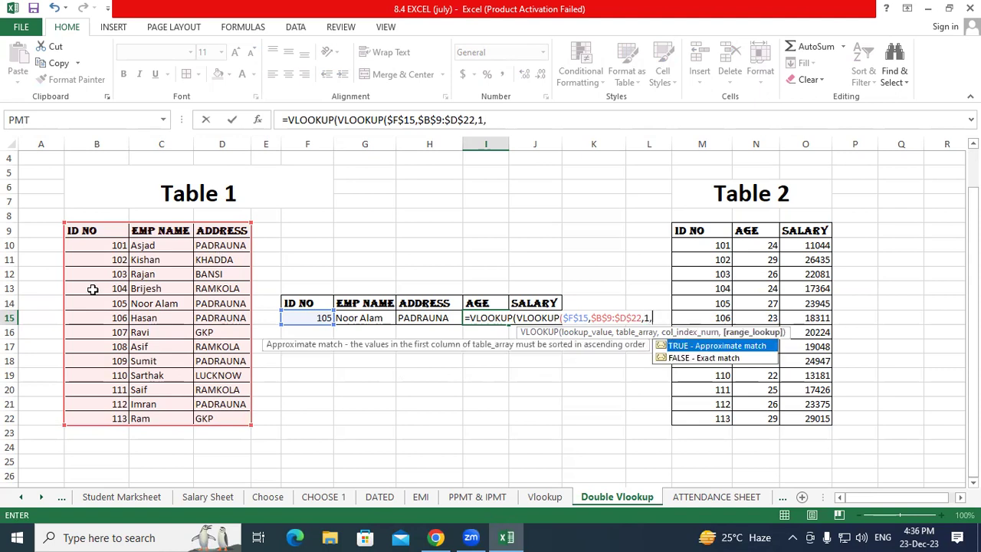
{"action": "type", "text": "0)"}
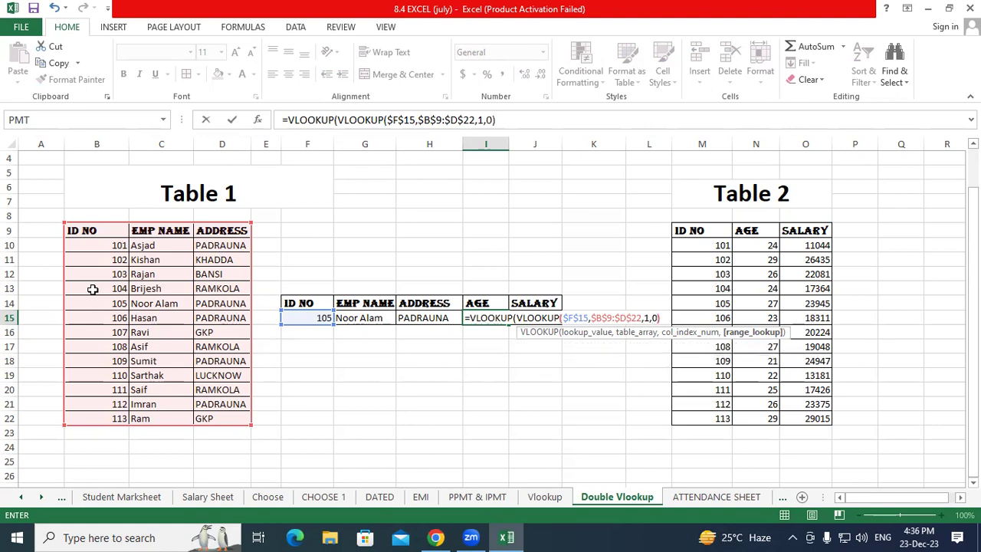
{"action": "type", "text": ","}
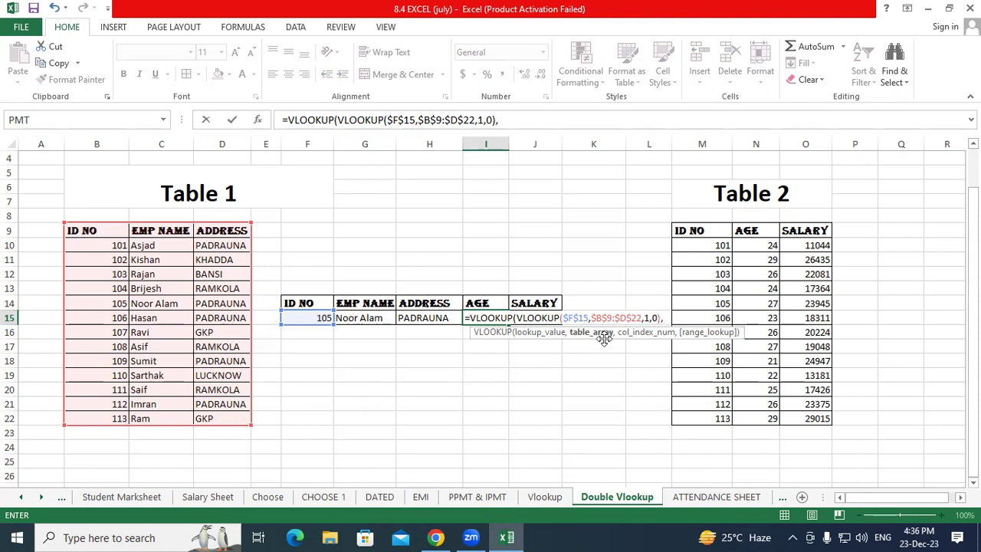
Step: Add the absolute Table 2 range $M$9:$O$22 as the outer lookup range
{"action": "left_click_drag", "start_coordinate": [709, 231], "coordinate": [807, 426]}
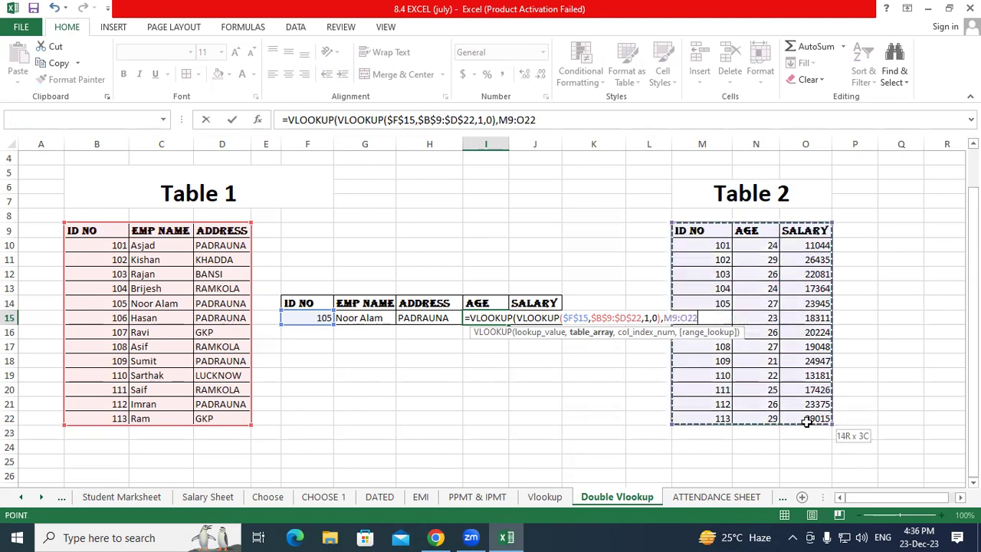
{"action": "type", "text": ","}
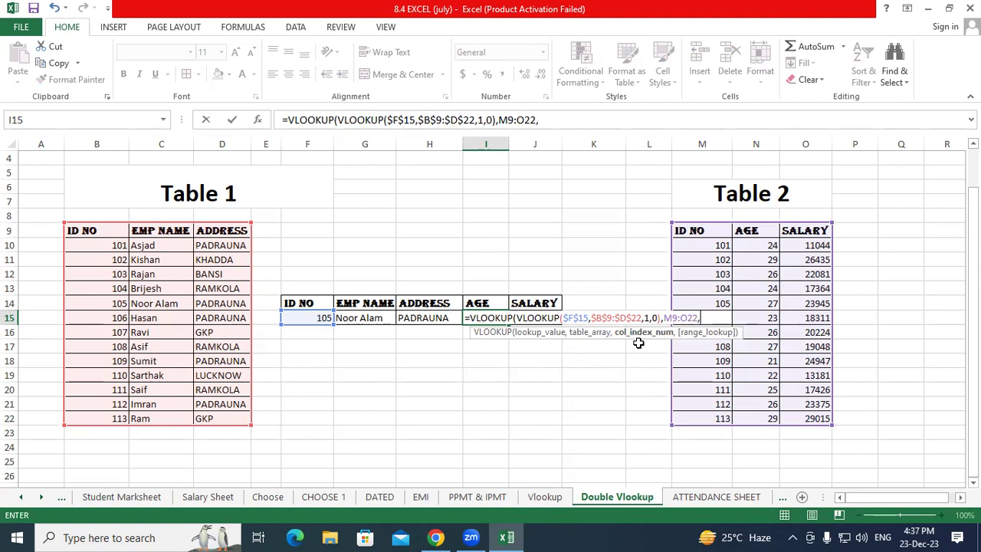
{"action": "key", "text": "BackSpace"}
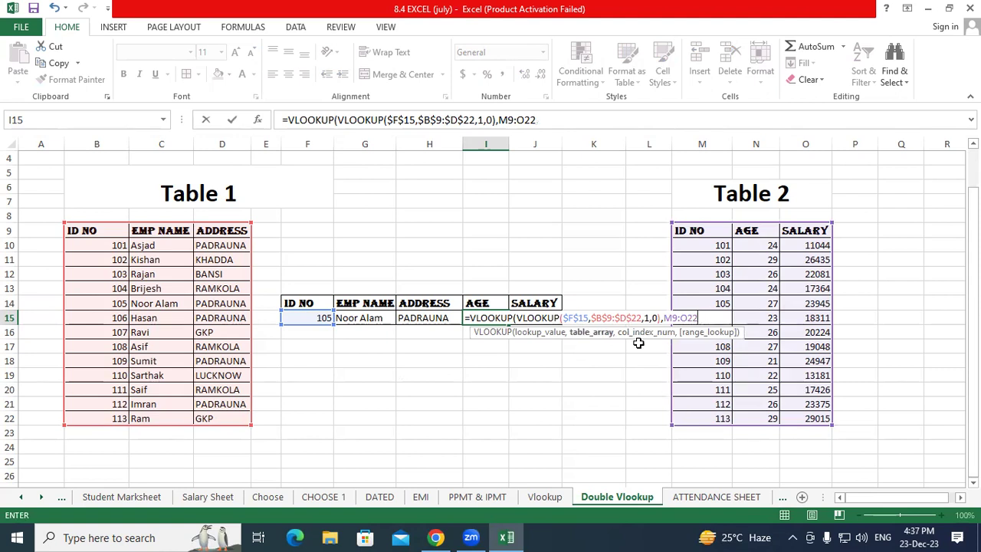
{"action": "key", "text": "BackSpace"}
{"action": "key", "text": "BackSpace"}
{"action": "key", "text": "BackSpace"}
{"action": "key", "text": "BackSpace"}
{"action": "key", "text": "BackSpace"}
{"action": "key", "text": "BackSpace"}
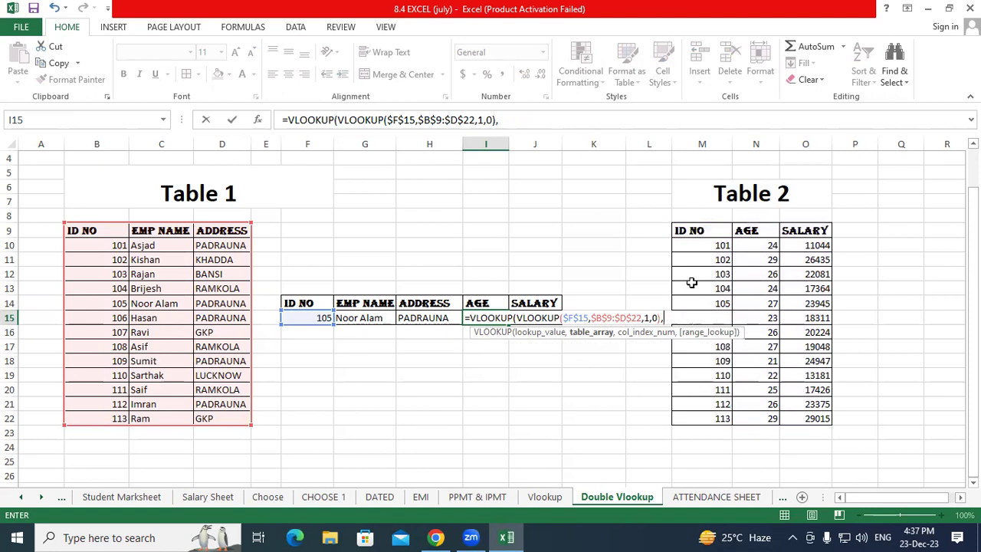
{"action": "left_click_drag", "start_coordinate": [709, 235], "coordinate": [807, 412]}
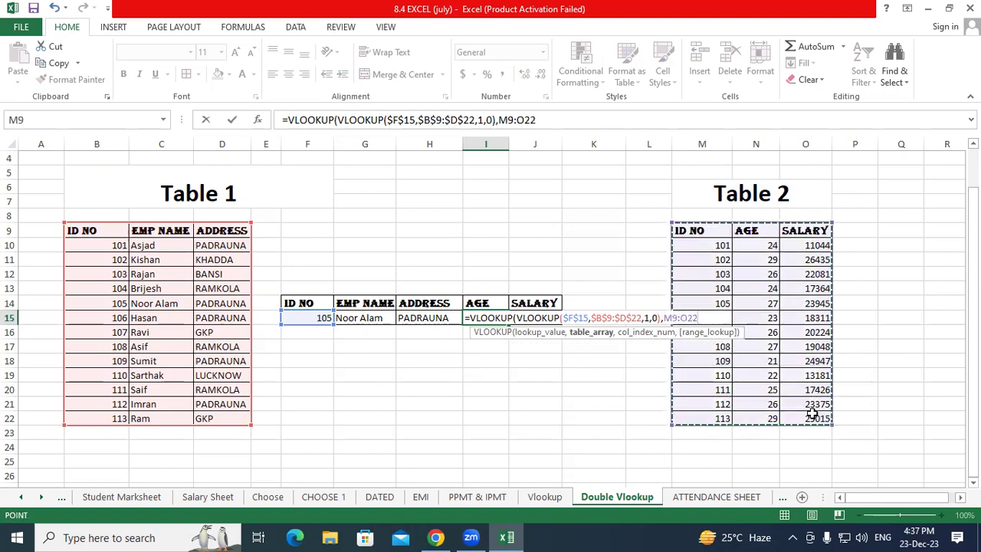
{"action": "key", "text": "F4"}
Step: Finish the formula with COLUMNS($G$20:H20) and exact match 0, returning age 27
{"action": "type", "text": "$O$22,"}
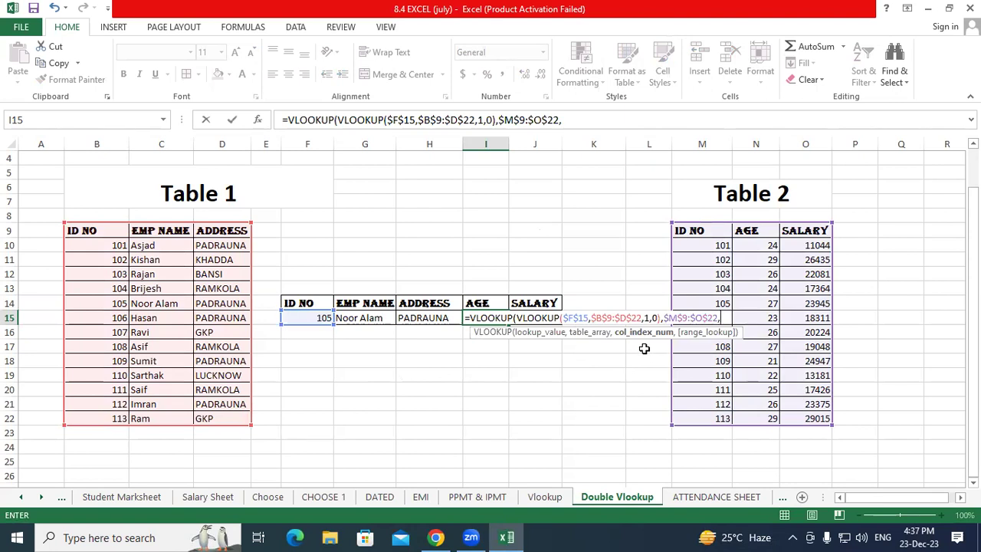
{"action": "type", "text": "c"}
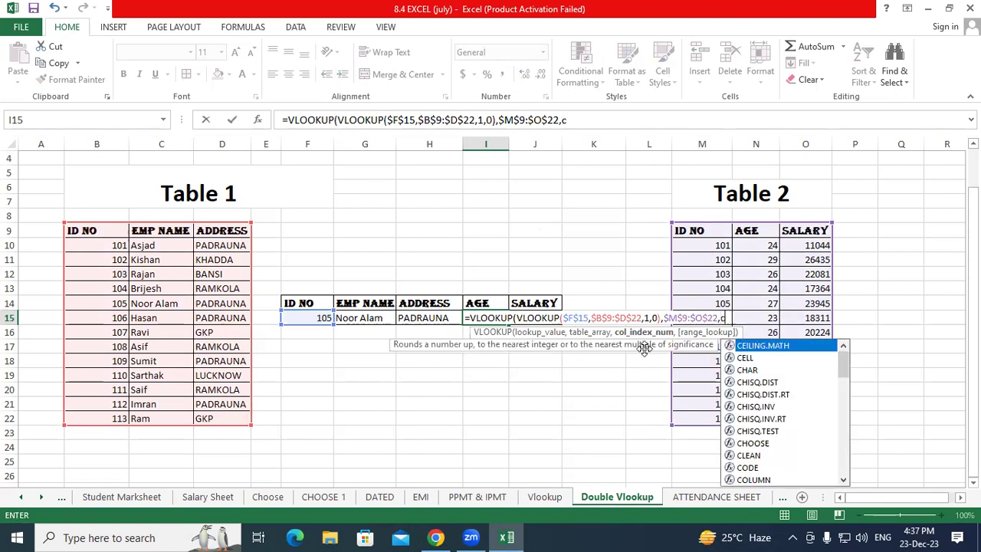
{"action": "type", "text": "olumns"}
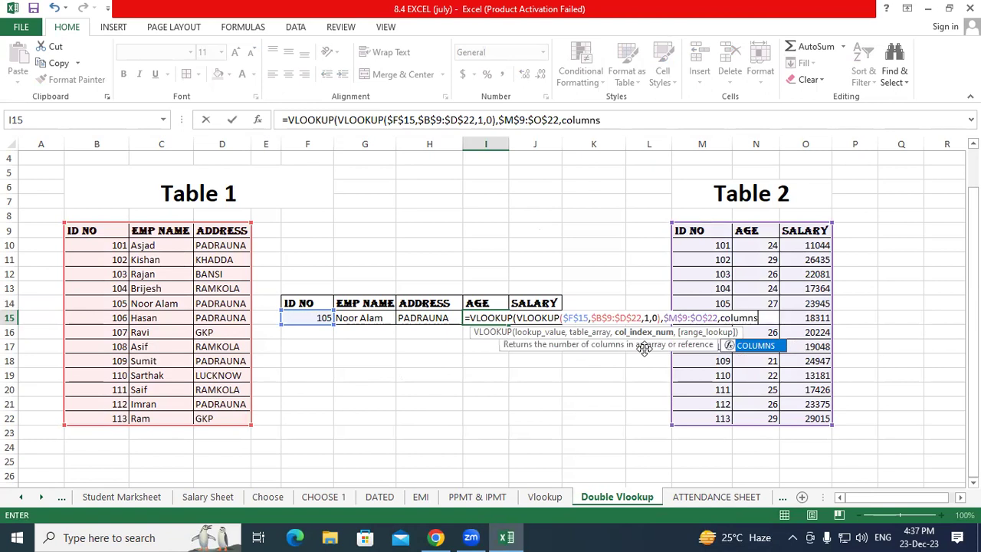
{"action": "key", "text": "Tab"}
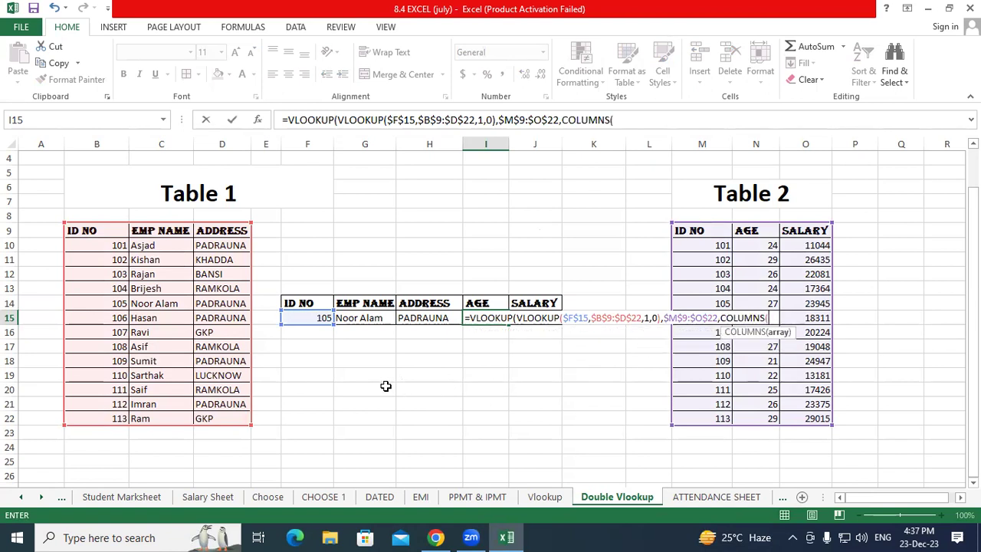
{"action": "left_click_drag", "start_coordinate": [386, 388], "coordinate": [416, 389]}
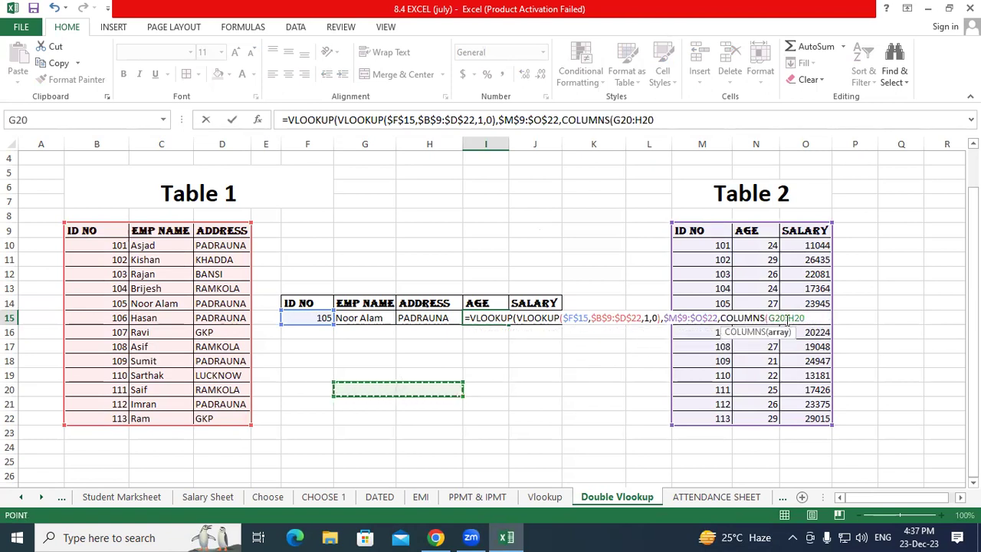
{"action": "left_click_drag", "start_coordinate": [768, 318], "coordinate": [785, 319]}
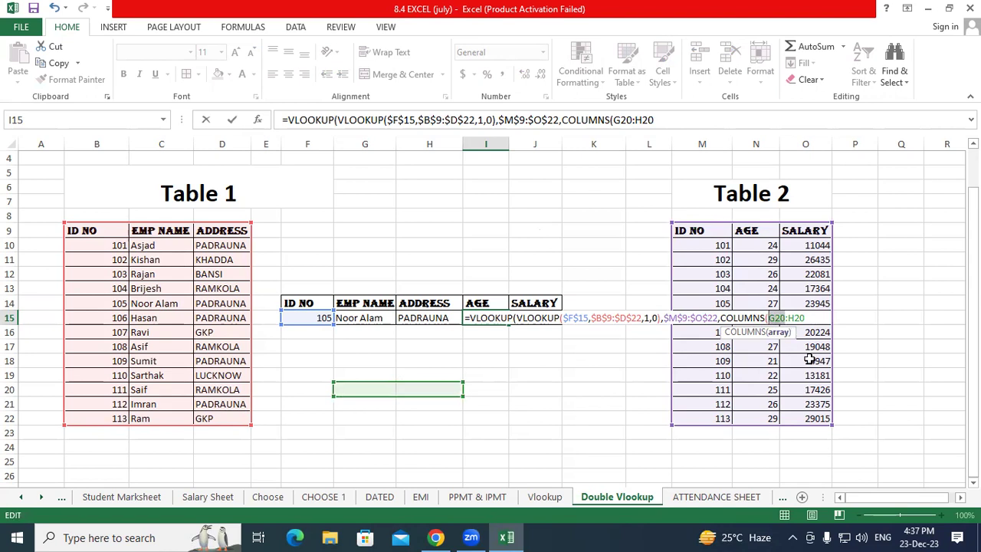
{"action": "key", "text": "F4"}
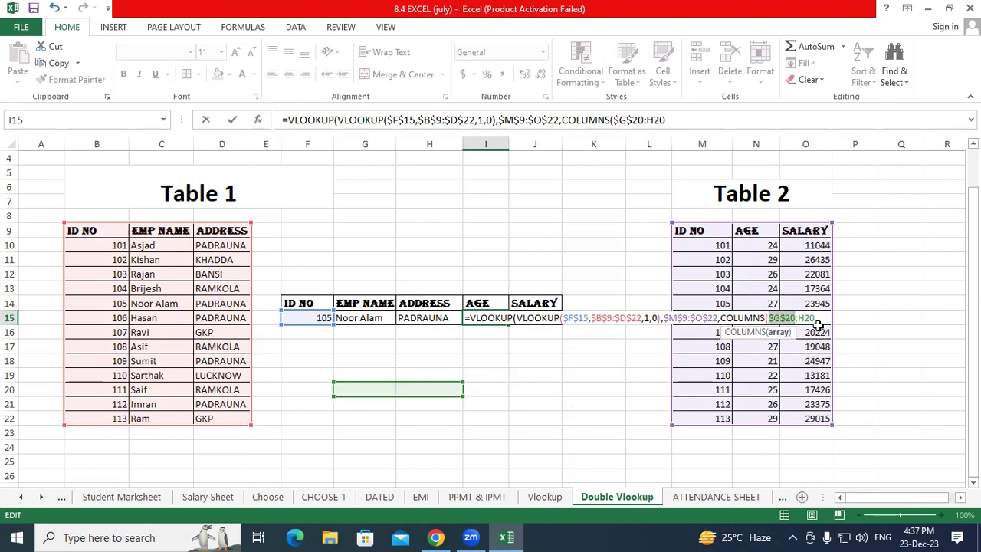
{"action": "left_click", "coordinate": [817, 319]}
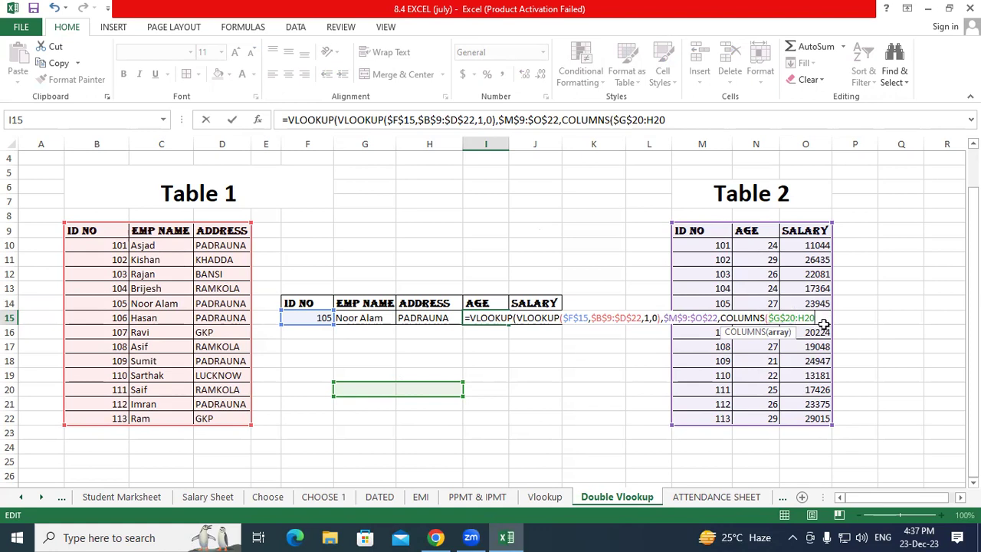
{"action": "type", "text": ")"}
{"action": "key", "text": "Right"}
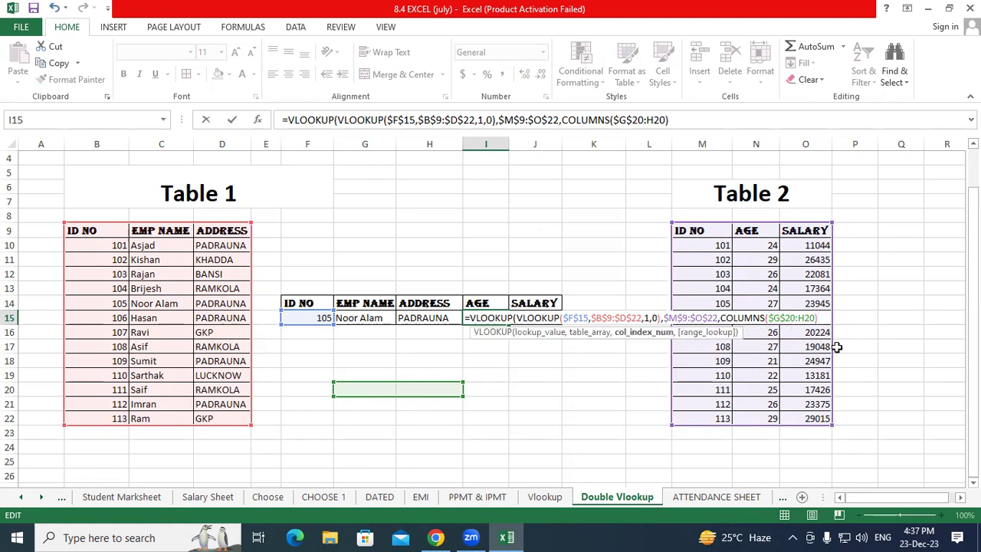
{"action": "type", "text": ","}
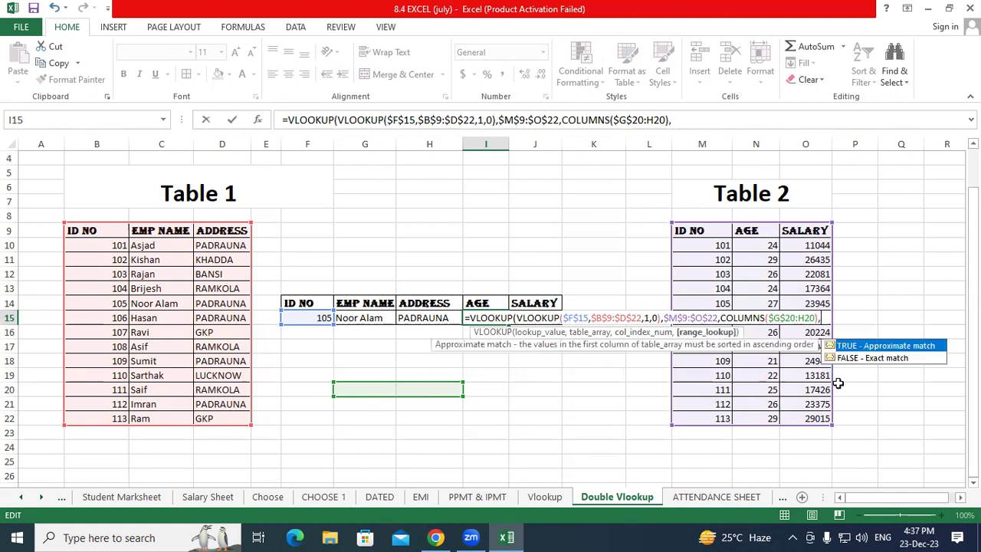
{"action": "double_click", "coordinate": [867, 356]}
{"action": "key", "text": "BackSpace"}
{"action": "key", "text": "BackSpace"}
{"action": "key", "text": "BackSpace"}
{"action": "key", "text": "BackSpace"}
{"action": "key", "text": "BackSpace"}
{"action": "type", "text": "0)"}
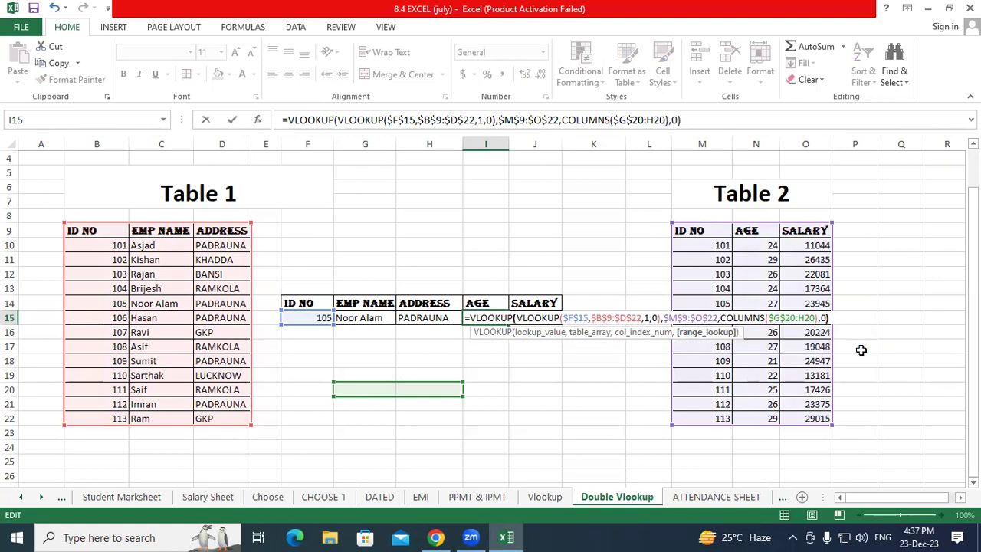
Step: Commit the nested VLOOKUP in I15 and fill it right into the SALARY column
{"action": "key", "text": "Return"}
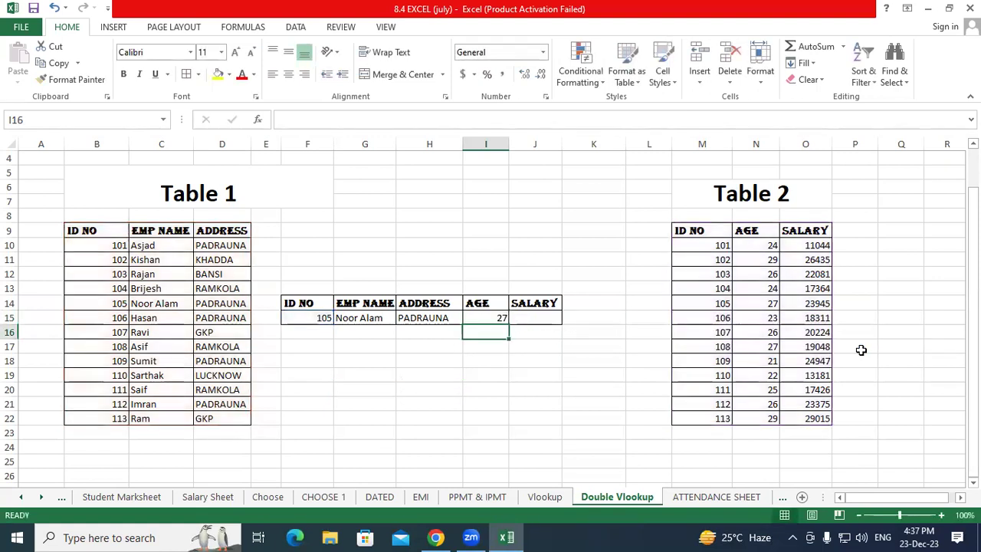
{"action": "left_click", "coordinate": [492, 319]}
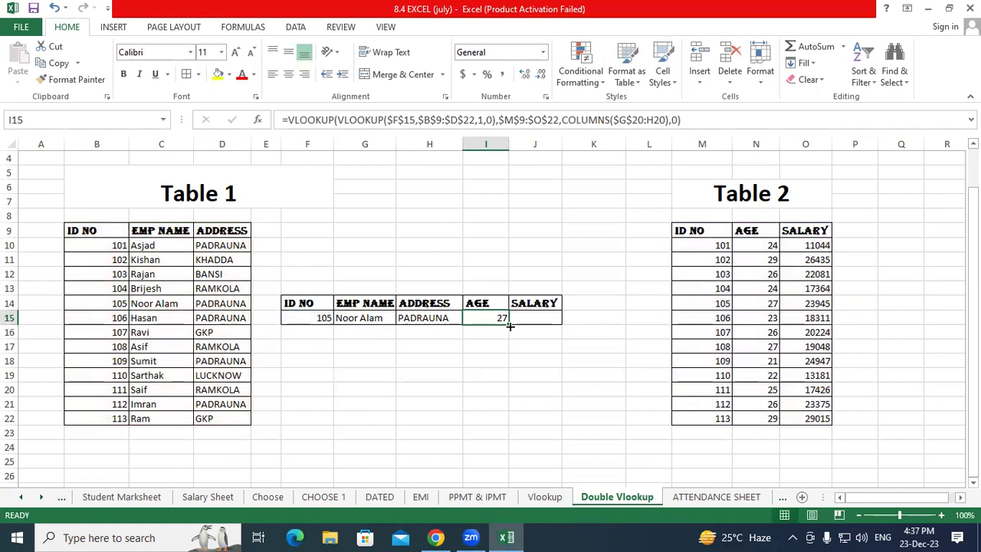
{"action": "left_click_drag", "start_coordinate": [509, 326], "coordinate": [537, 324]}
{"action": "left_click", "coordinate": [534, 389]}
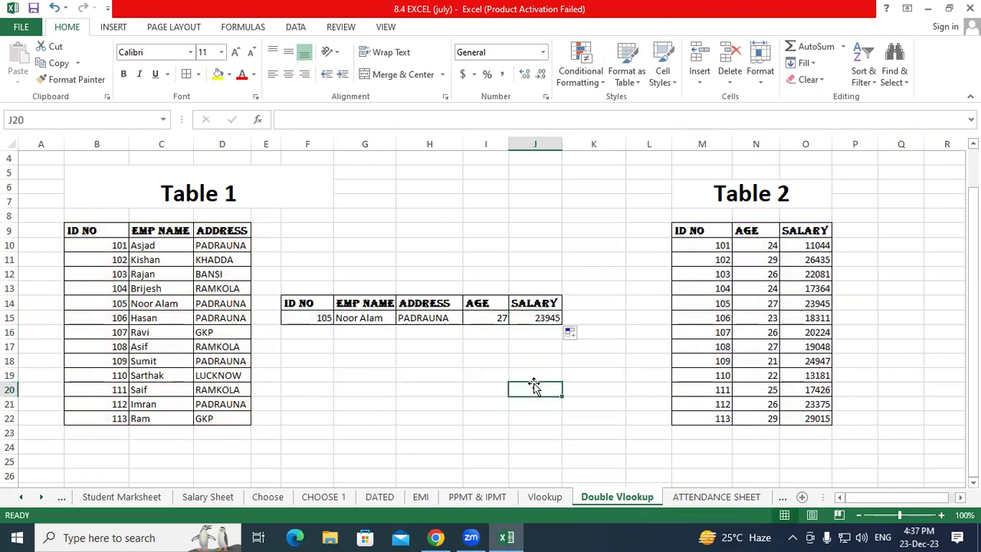
Step: Enter 104 as the lookup ID in F15
{"action": "left_click_drag", "start_coordinate": [733, 236], "coordinate": [842, 420]}
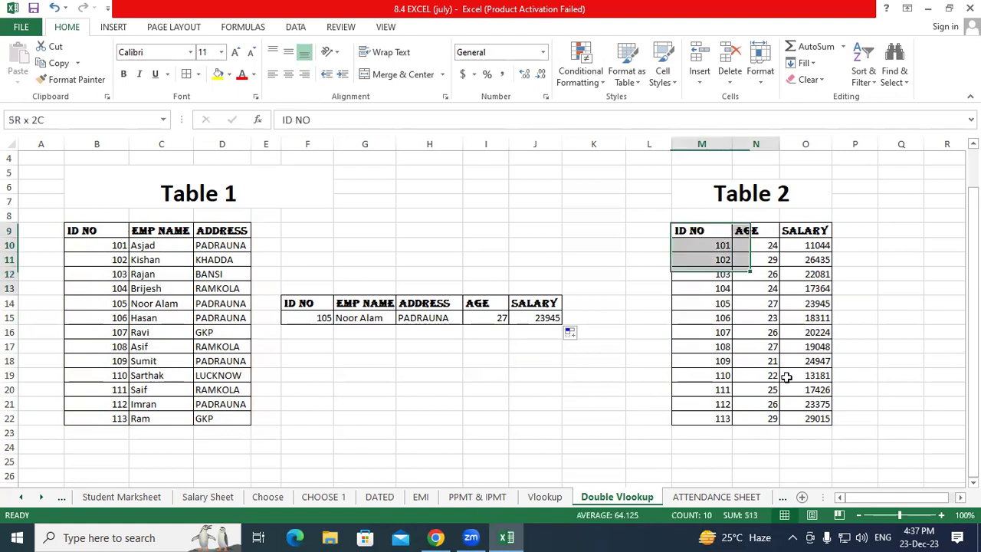
{"action": "left_click", "coordinate": [303, 320]}
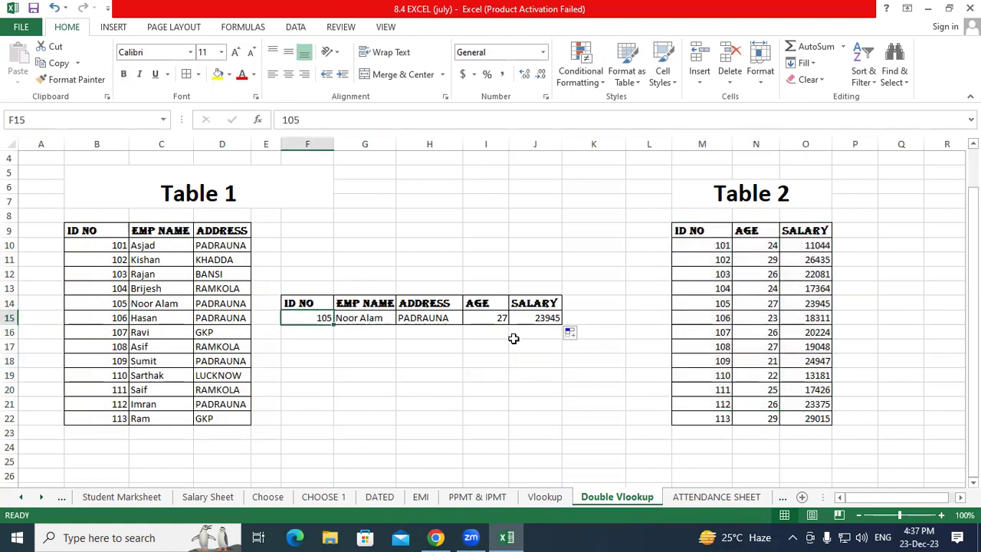
{"action": "type", "text": "104"}
{"action": "key", "text": "Return"}
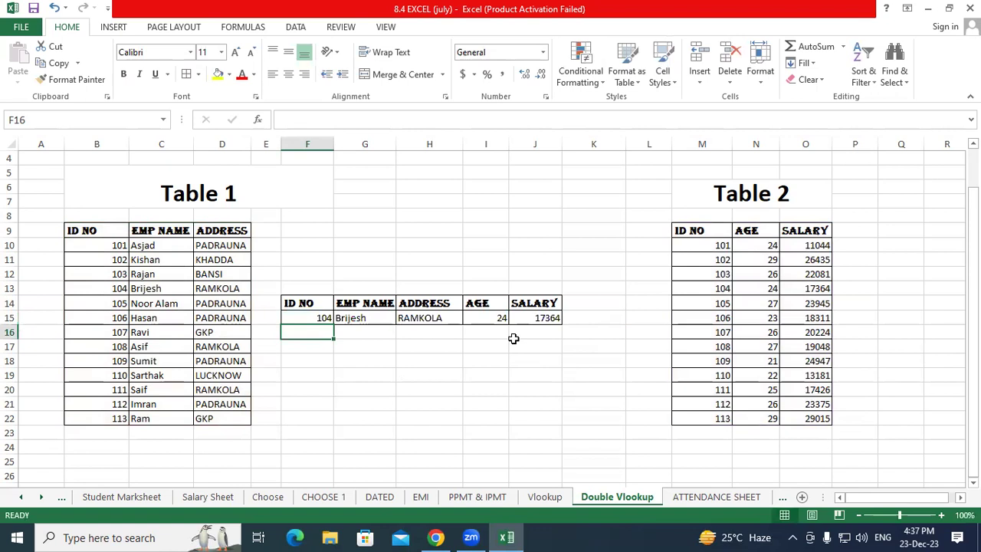
Step: Check the returned age 24 and salary 17364 against Table 2 and Table 1
{"action": "left_click_drag", "start_coordinate": [376, 317], "coordinate": [543, 319]}
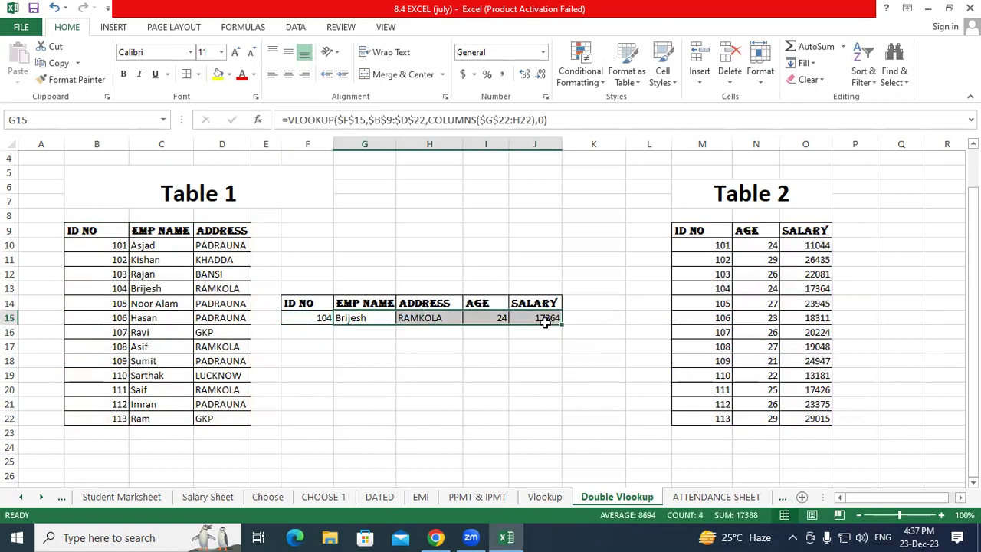
{"action": "left_click_drag", "start_coordinate": [770, 289], "coordinate": [819, 290]}
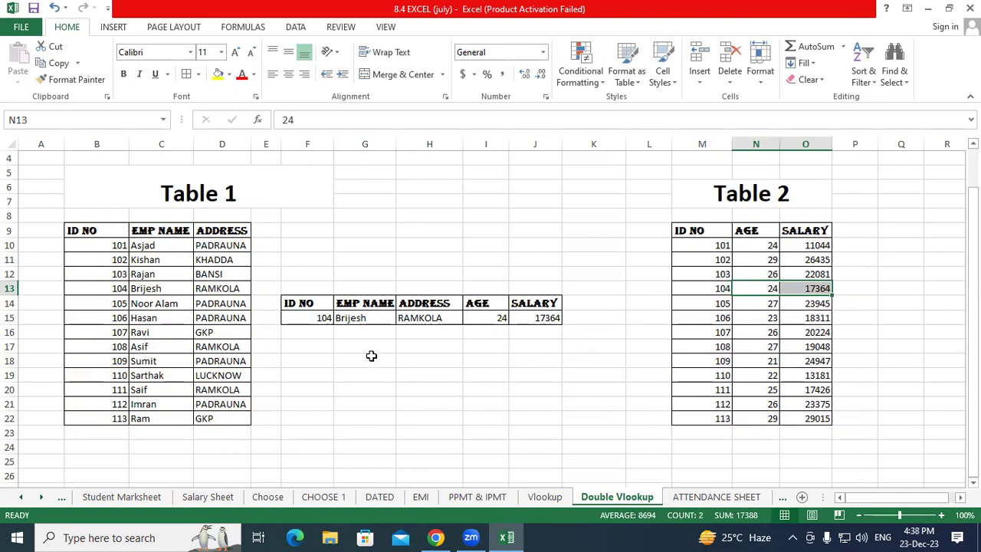
{"action": "left_click_drag", "start_coordinate": [95, 233], "coordinate": [240, 413]}
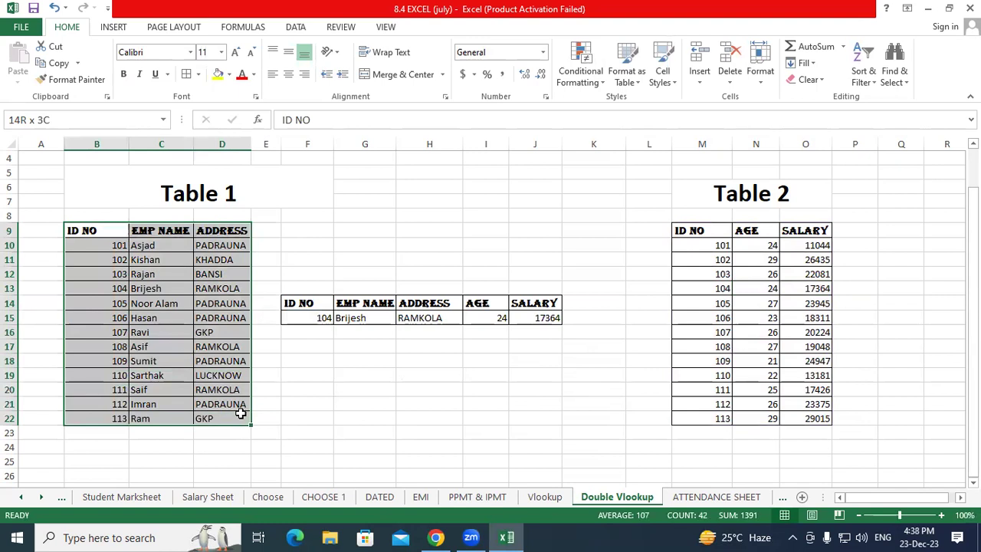
{"action": "left_click_drag", "start_coordinate": [314, 306], "coordinate": [543, 314]}
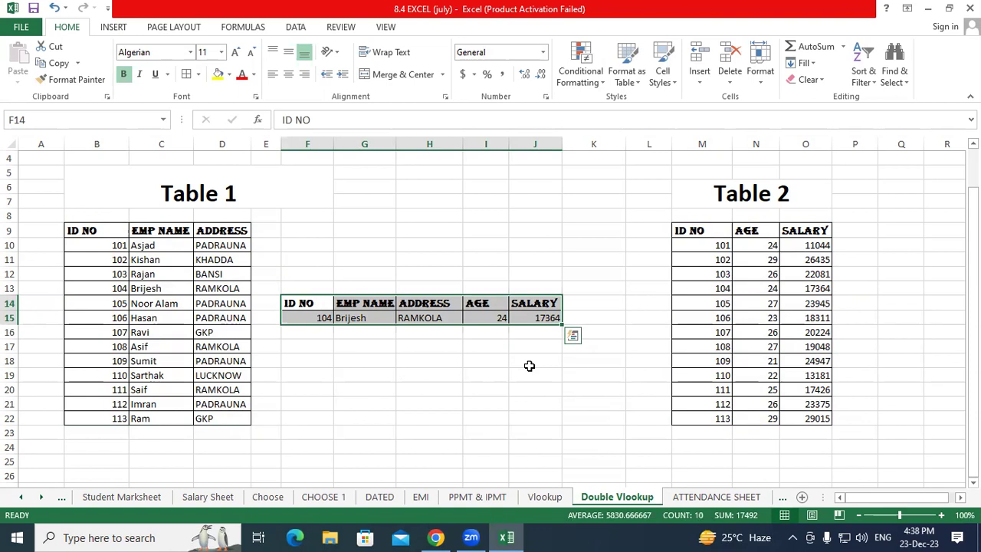
{"action": "left_click", "coordinate": [529, 366]}
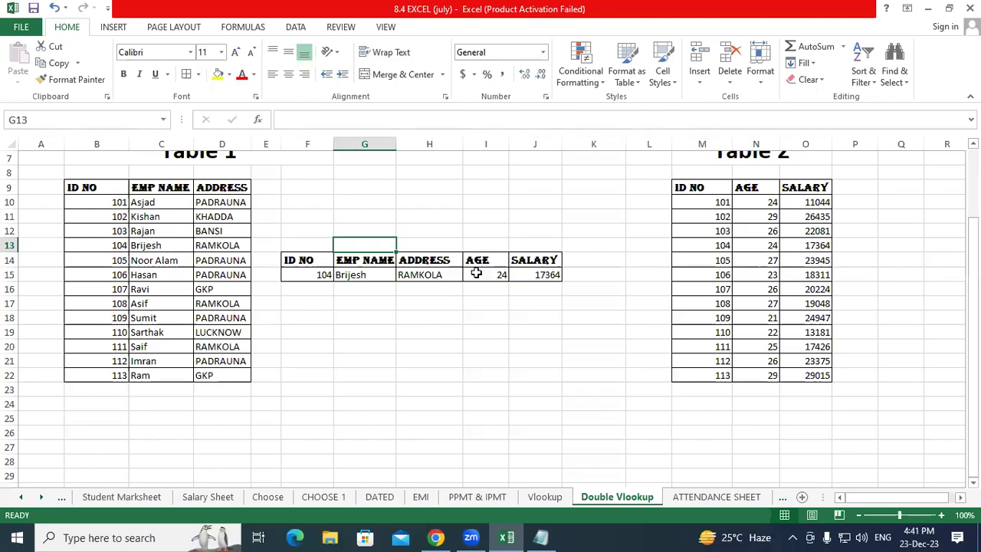
{"action": "left_click", "coordinate": [476, 272]}
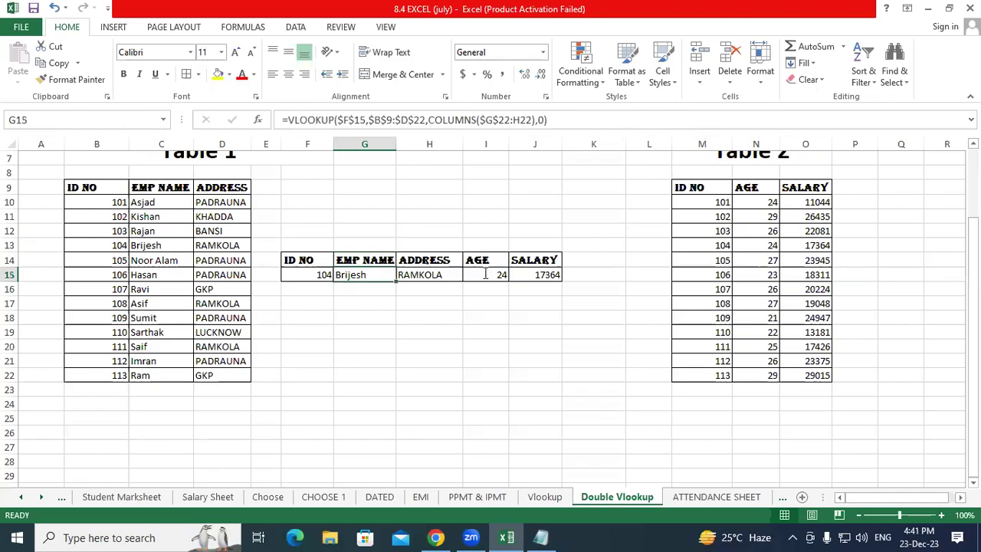
{"action": "double_click", "coordinate": [481, 272]}
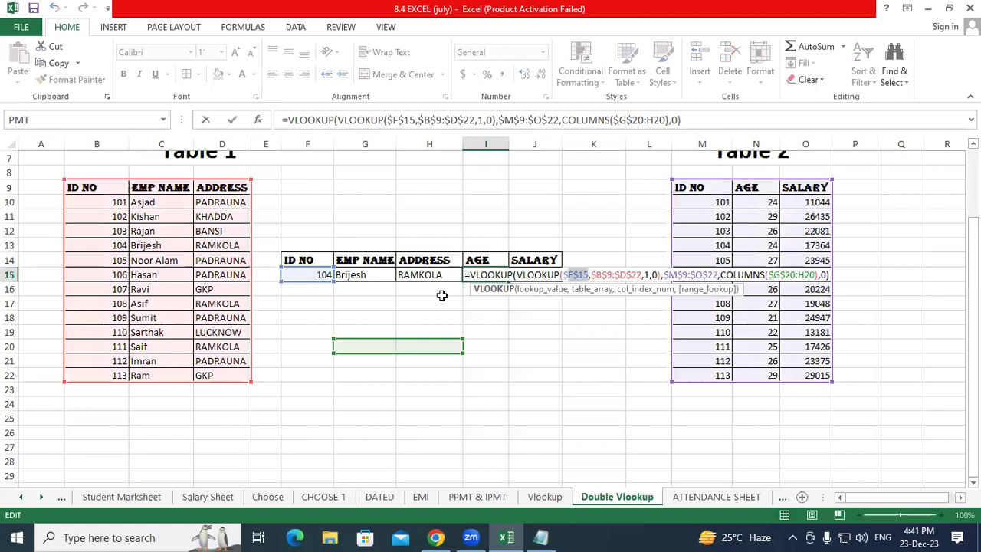
{"action": "double_click", "coordinate": [576, 275]}
{"action": "left_click", "coordinate": [610, 275]}
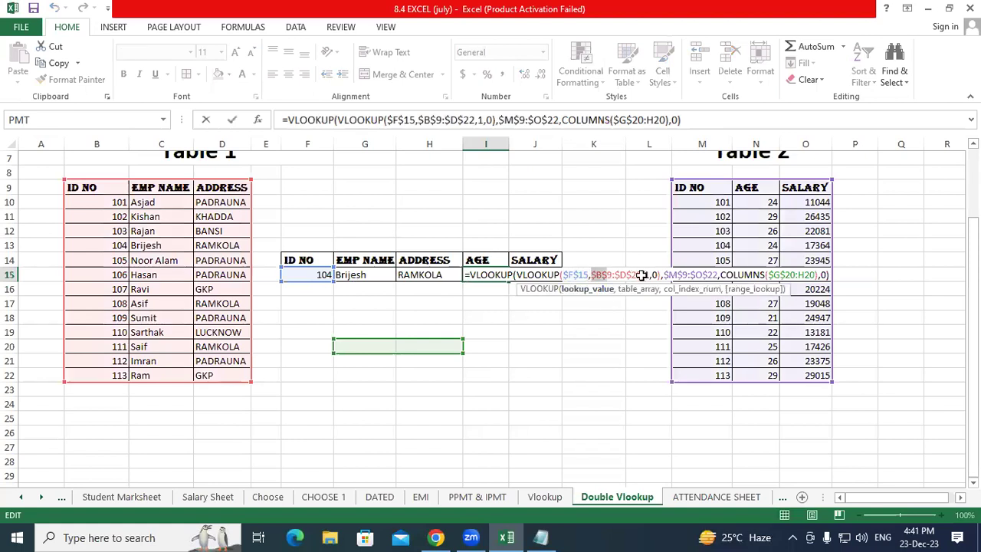
{"action": "double_click", "coordinate": [639, 274]}
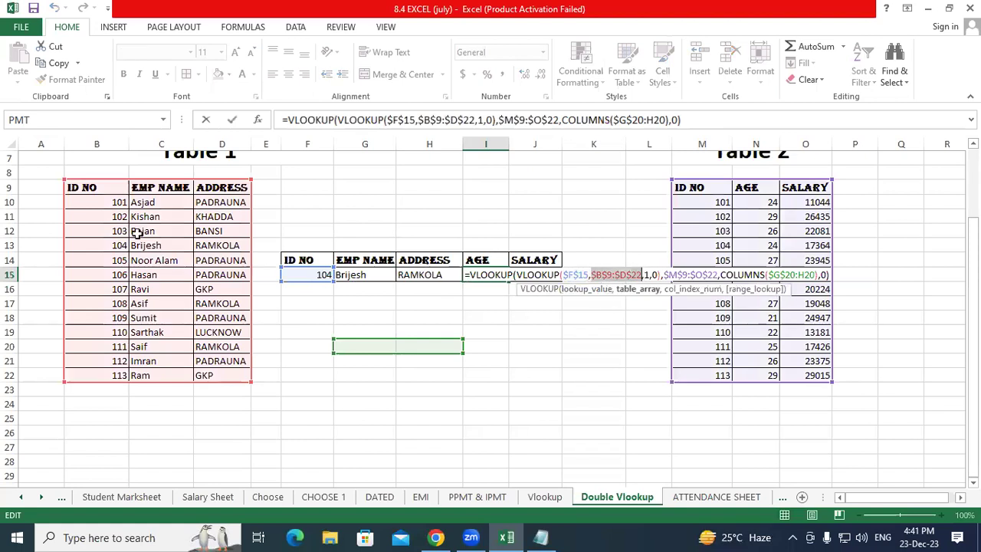
{"action": "left_click", "coordinate": [645, 274]}
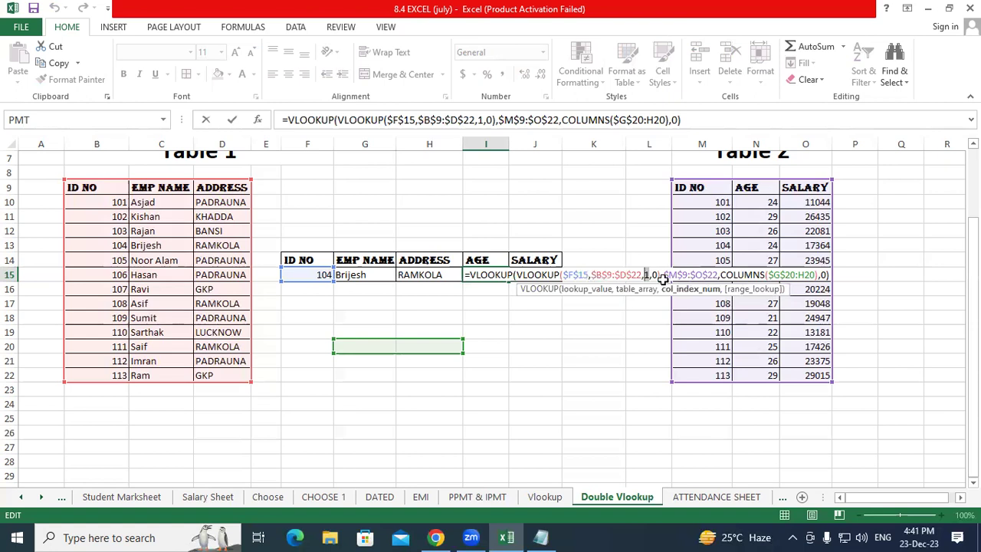
{"action": "key", "text": "Return"}
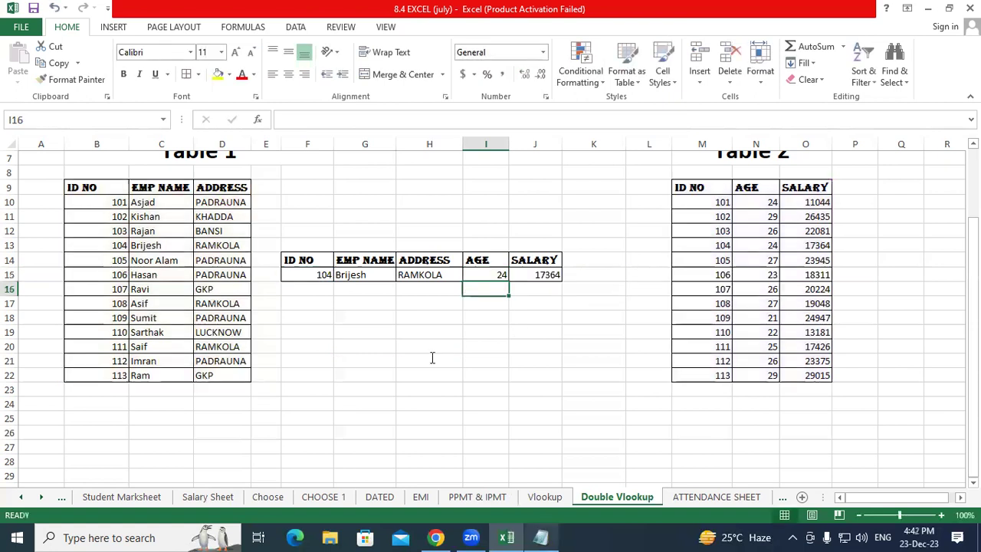
{"action": "key", "text": "alt+Tab"}
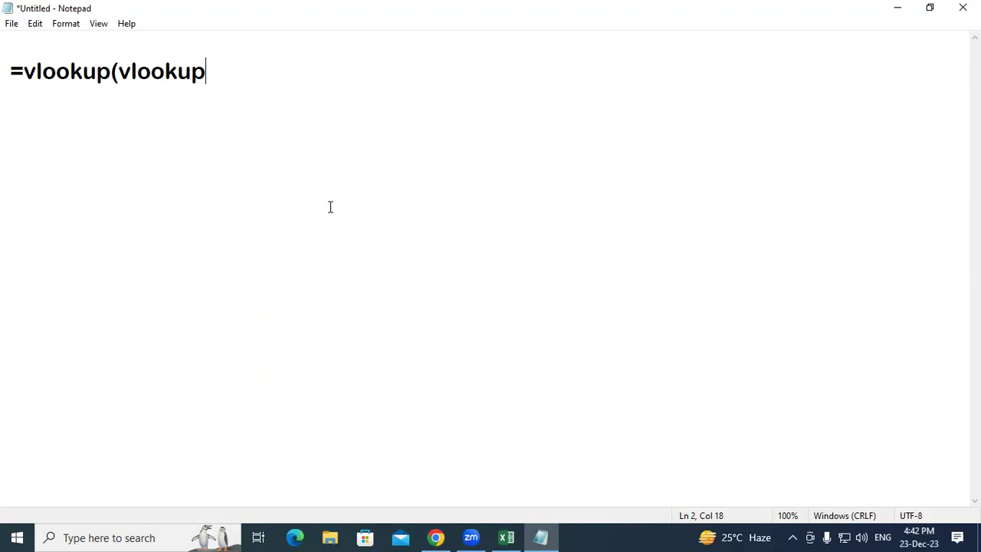
Step: Return from Notepad to the Double Vlookup workbook in Excel
{"action": "left_click", "coordinate": [502, 535]}
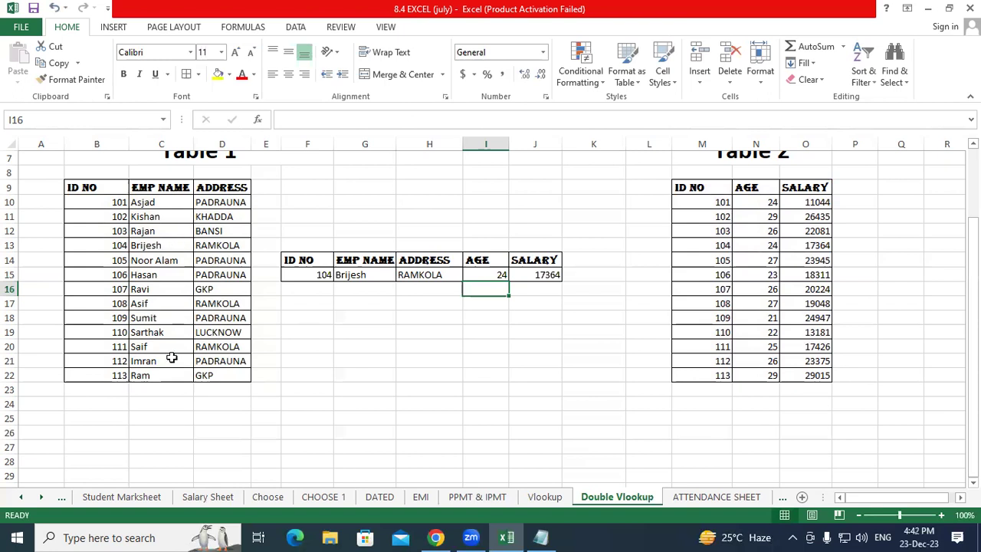
Step: Paste Table 1's EMP NAME column (C9:C22) over Table 2's ID NO column at M9
{"action": "left_click_drag", "start_coordinate": [161, 187], "coordinate": [169, 374]}
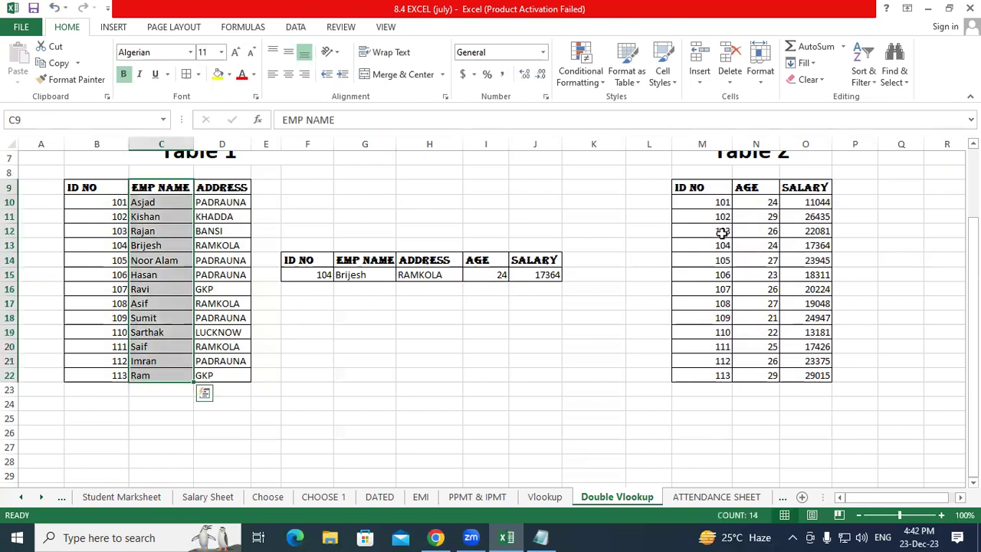
{"action": "key", "text": "ctrl+c"}
{"action": "key", "text": "ctrl+q"}
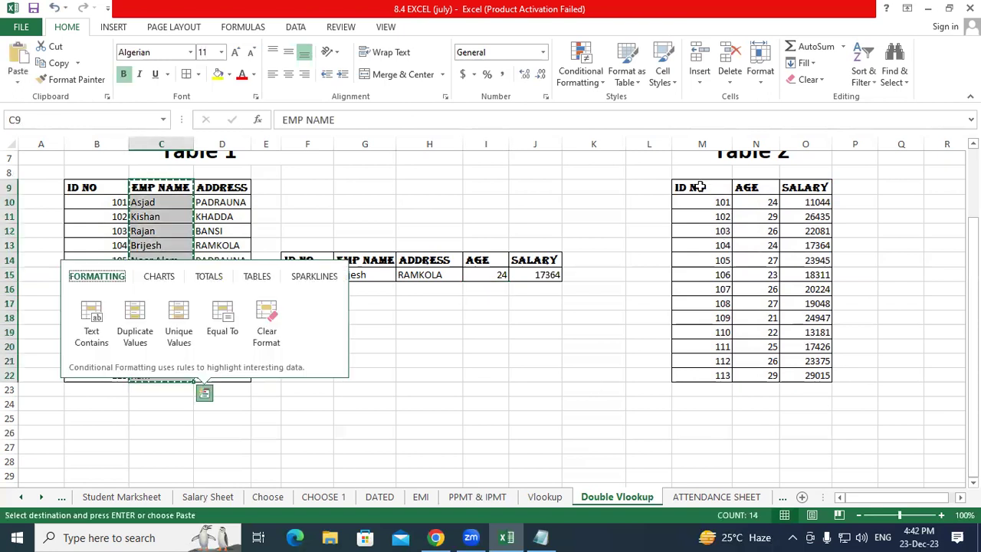
{"action": "left_click", "coordinate": [700, 187]}
{"action": "key", "text": "ctrl+v"}
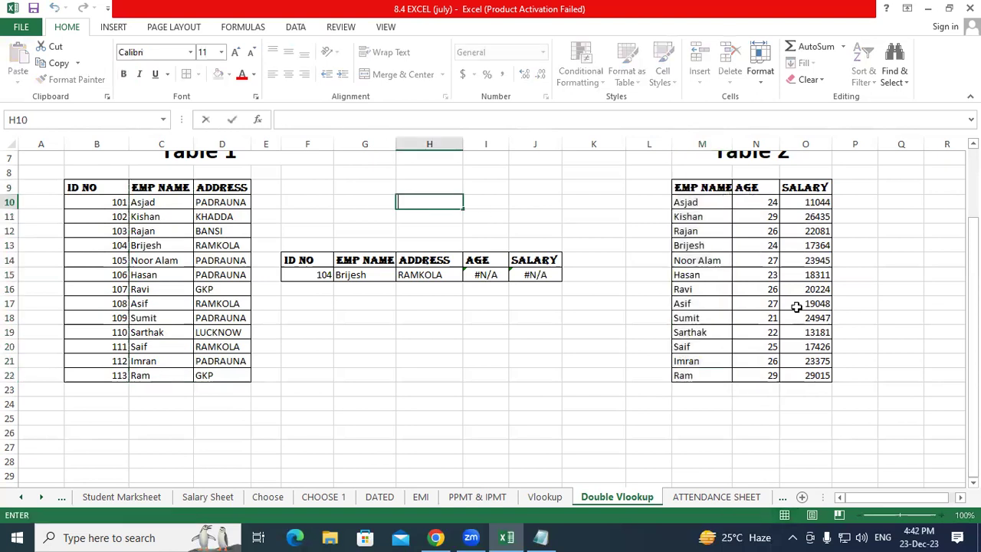
Step: Change the inner VLOOKUP's column index in I15 from 1 to 2
{"action": "left_click_drag", "start_coordinate": [727, 194], "coordinate": [807, 346]}
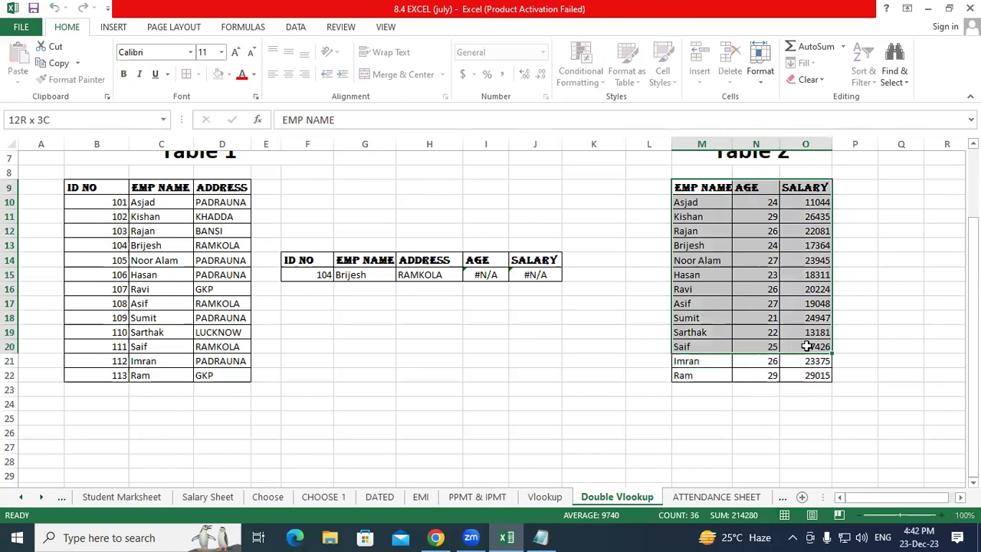
{"action": "left_click_drag", "start_coordinate": [807, 347], "coordinate": [807, 347]}
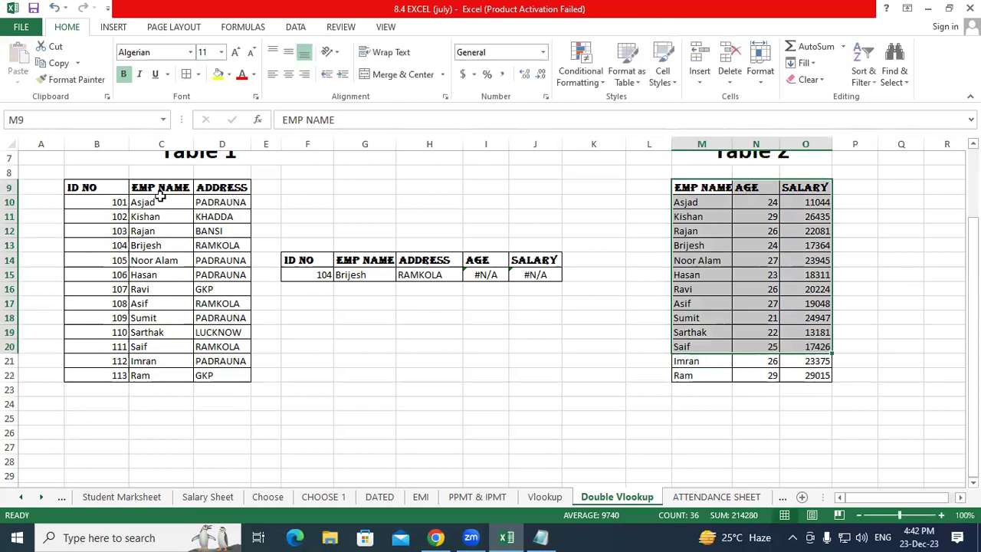
{"action": "left_click", "coordinate": [160, 196]}
{"action": "double_click", "coordinate": [492, 275]}
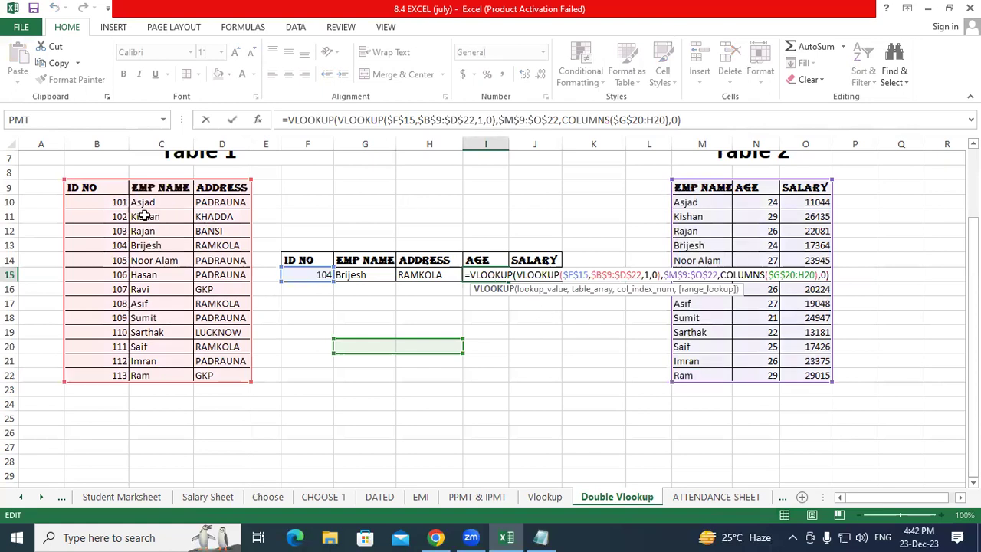
{"action": "left_click", "coordinate": [645, 274]}
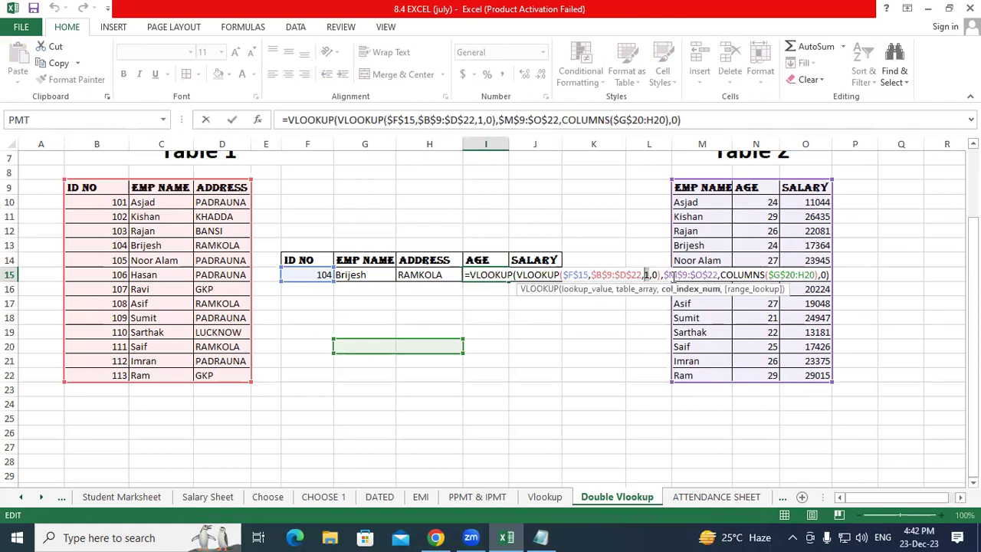
{"action": "type", "text": "2"}
{"action": "key", "text": "Return"}
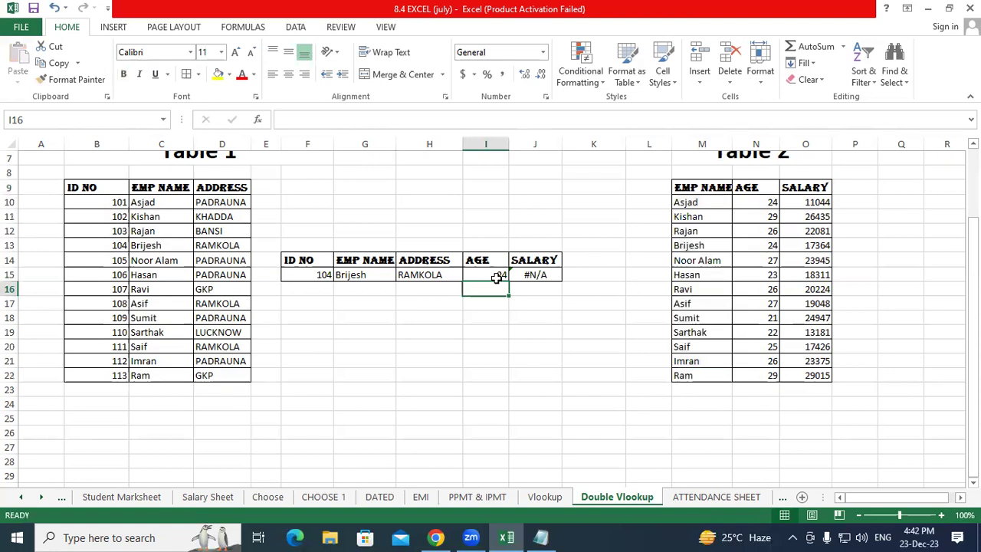
Step: Fill the corrected AGE formula into J15 so AGE 24 and SALARY 17364 return
{"action": "left_click", "coordinate": [502, 277]}
{"action": "left_click_drag", "start_coordinate": [509, 282], "coordinate": [546, 282]}
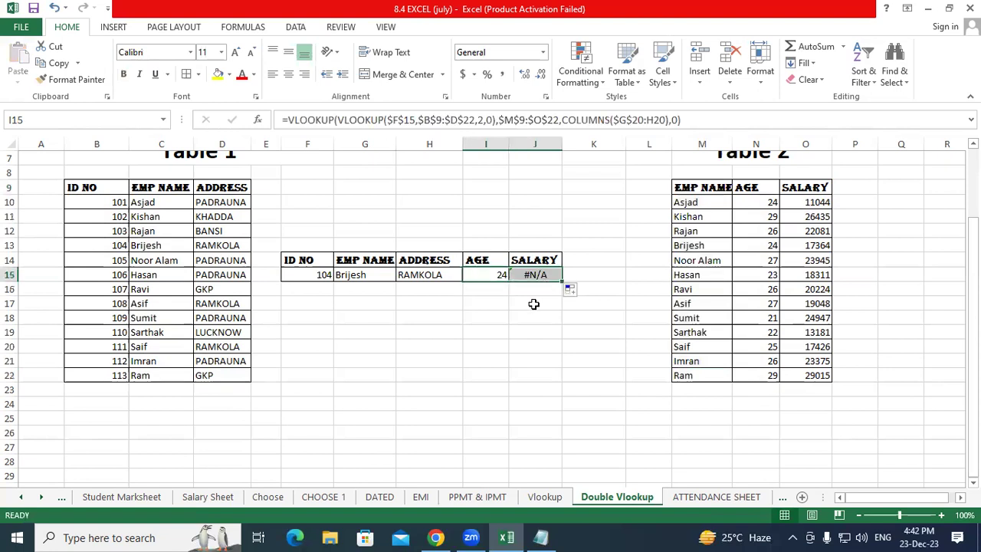
{"action": "left_click", "coordinate": [534, 304]}
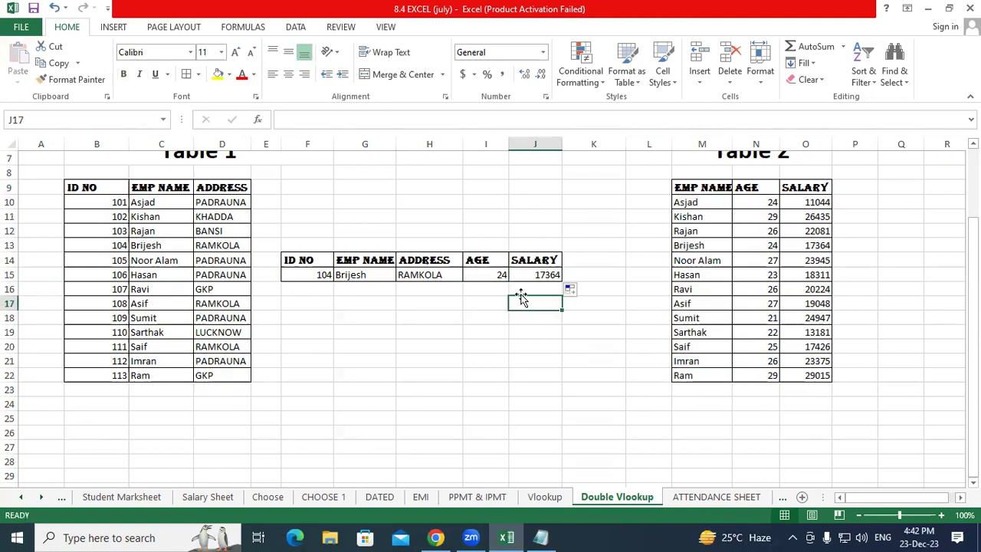
{"action": "left_click", "coordinate": [540, 537]}
Step: Type '(Select one id (F4),Select First Table (F4),Type Column Number,0),Select Second' into the note
{"action": "type", "text": "(vlookup(Select on"}
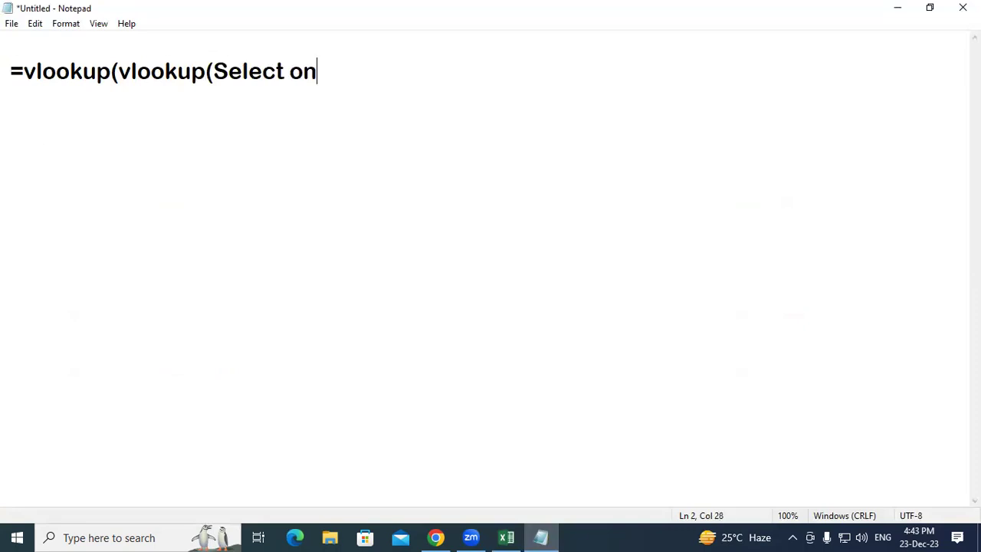
{"action": "type", "text": "e if"}
{"action": "key", "text": "BackSpace"}
{"action": "type", "text": "d "}
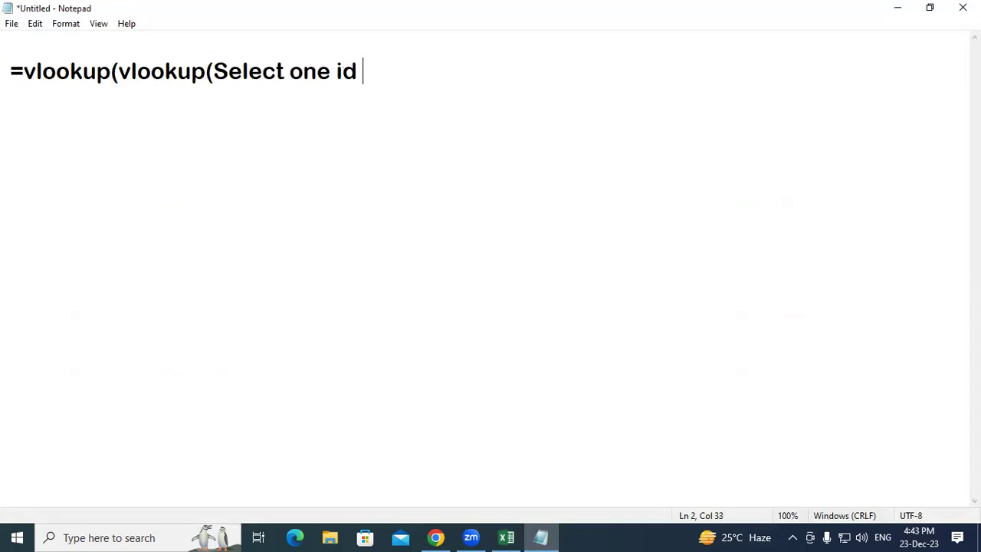
{"action": "type", "text": "("}
{"action": "type", "text": "F4)"}
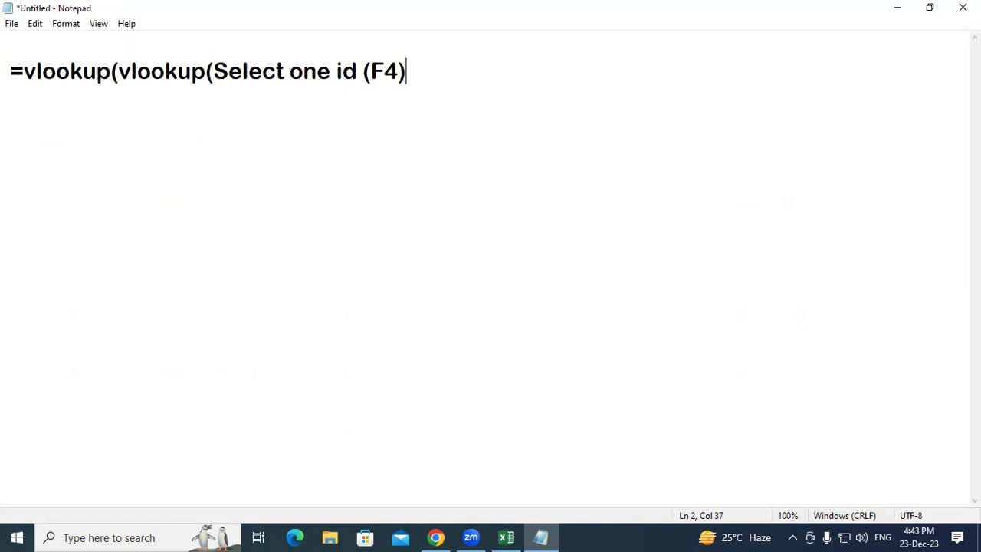
{"action": "type", "text": ","}
{"action": "type", "text": "Select Firs"}
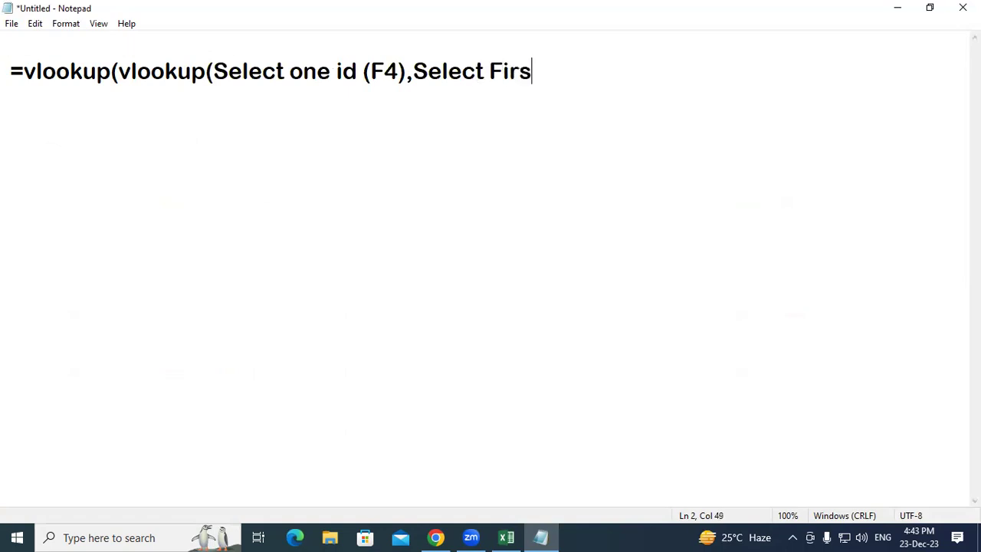
{"action": "type", "text": "t Table"}
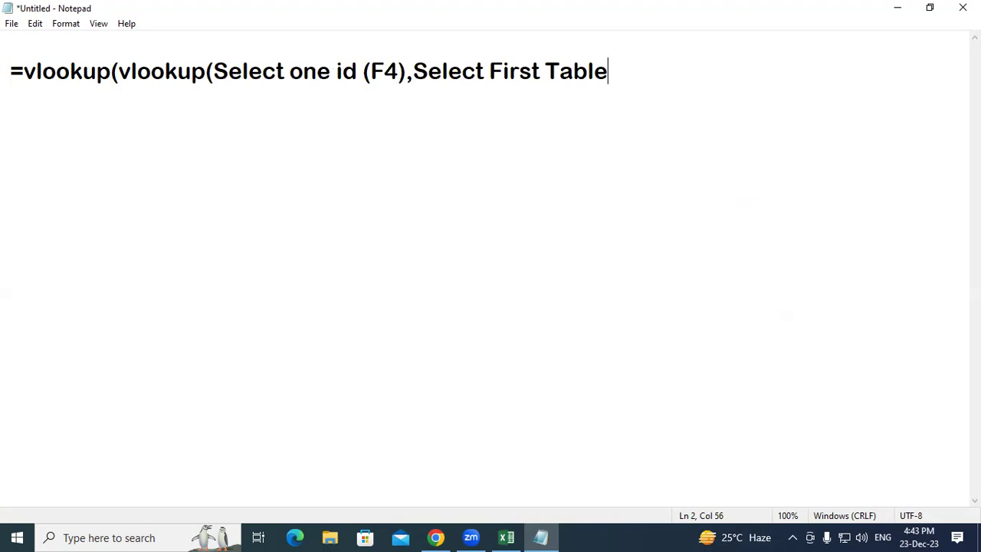
{"action": "type", "text": "(F"}
{"action": "type", "text": "4),"}
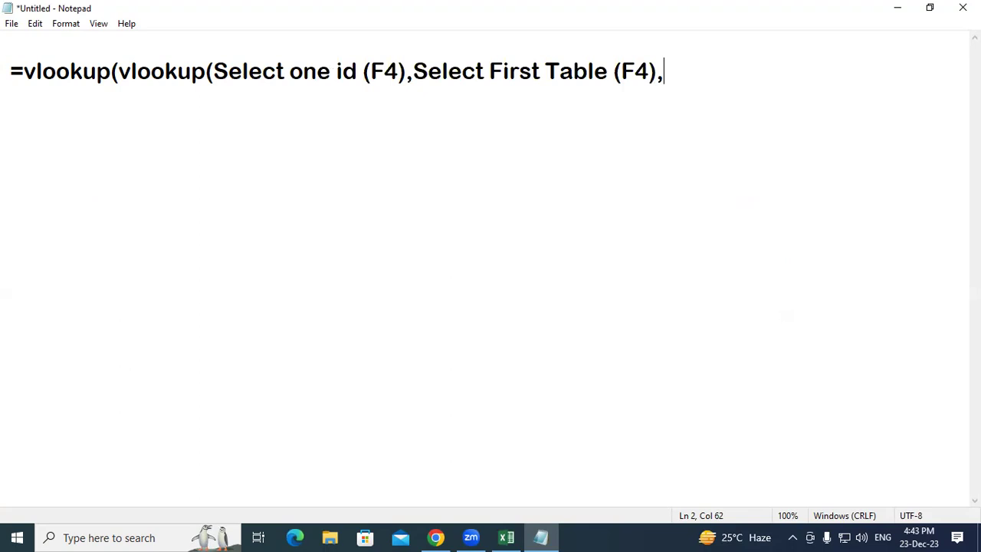
{"action": "type", "text": "Type "}
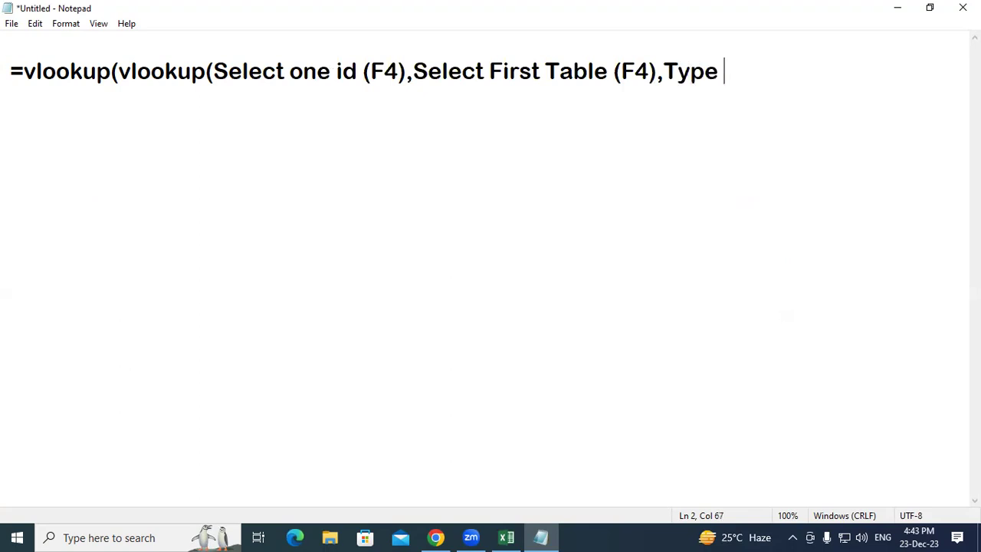
{"action": "type", "text": "Colu"}
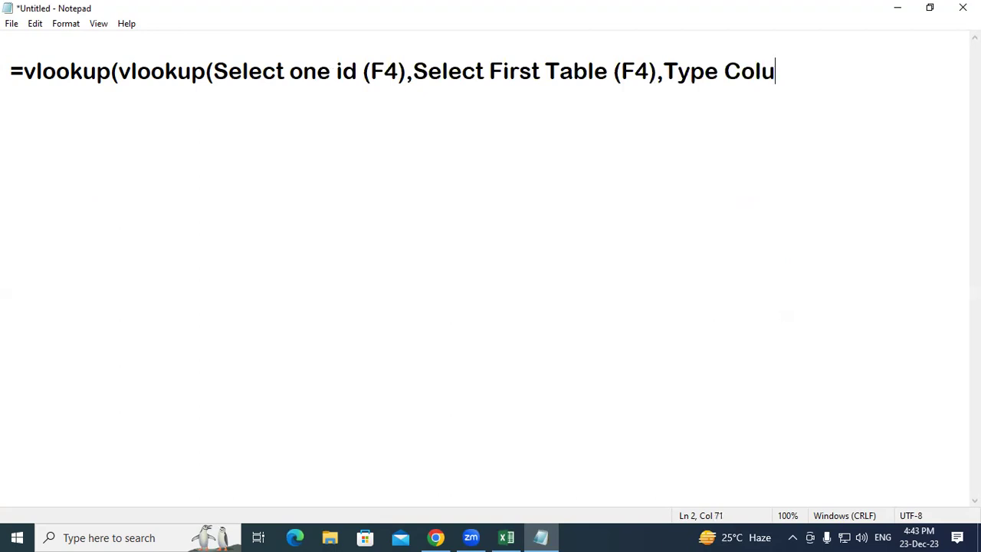
{"action": "type", "text": "mn "}
{"action": "type", "text": "Ni"}
{"action": "key", "text": "BackSpace"}
{"action": "type", "text": "um"}
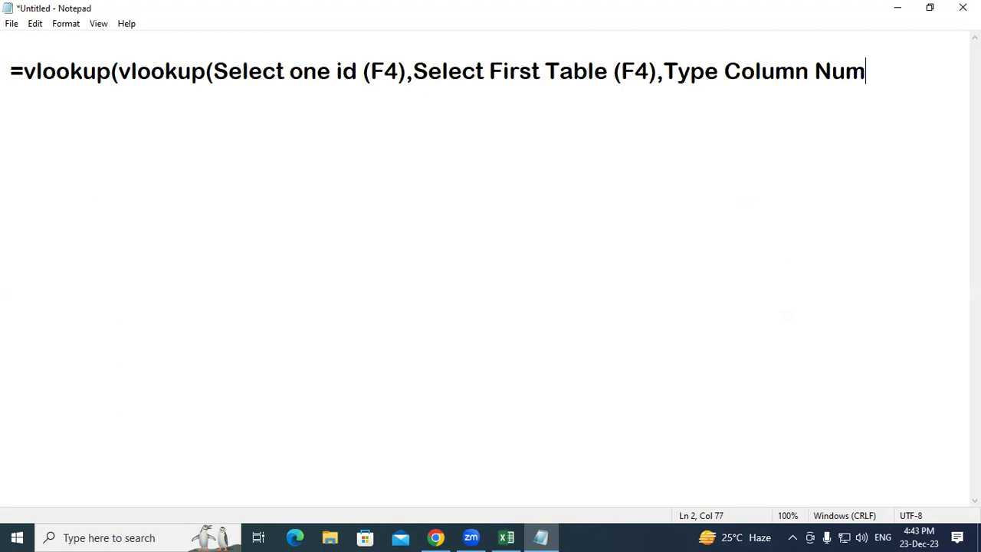
{"action": "type", "text": "ber"}
{"action": "type", "text": ",0),Select"}
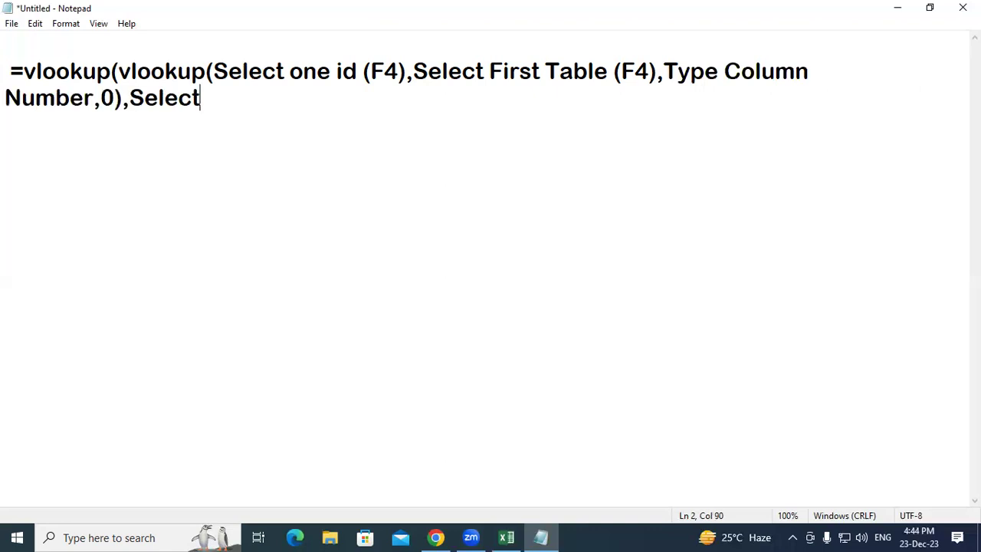
{"action": "type", "text": " Sec"}
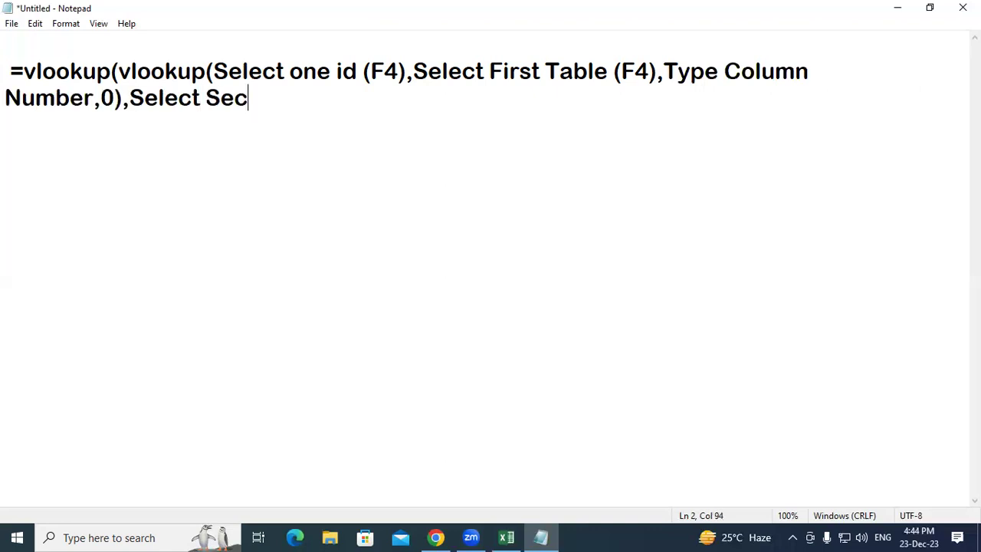
{"action": "type", "text": "ond A"}
Step: Extend the note with 'Table (F4),columns(Select Two' after 'Select Second', fixing typos
{"action": "key", "text": "BackSpace"}
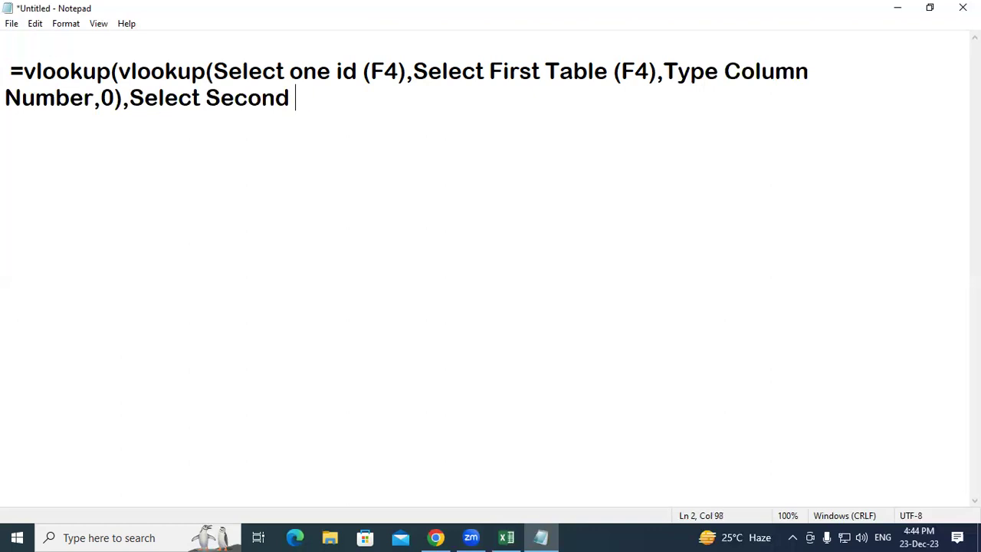
{"action": "type", "text": "Table"}
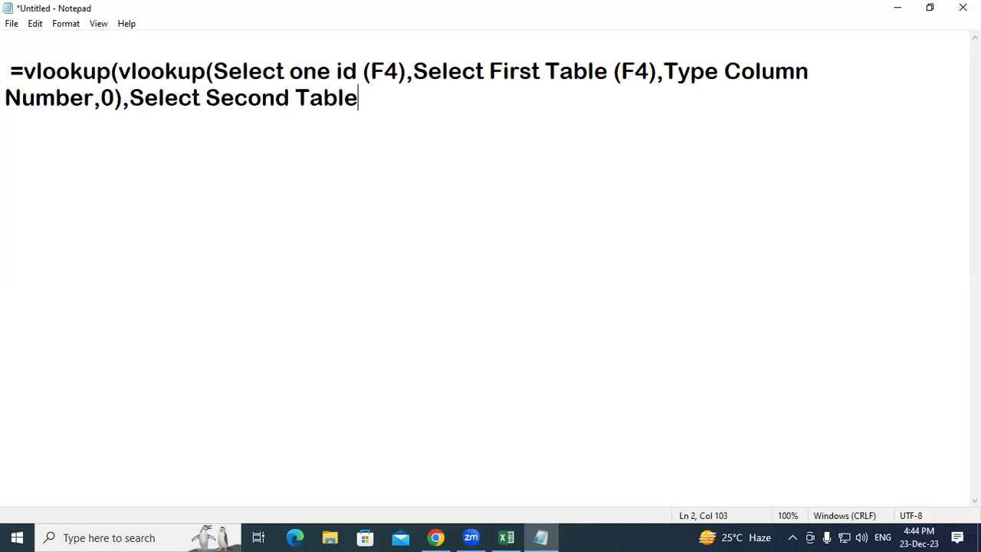
{"action": "type", "text": ","}
{"action": "key", "text": "BackSpace"}
{"action": "type", "text": "(F4"}
{"action": "type", "text": ")"}
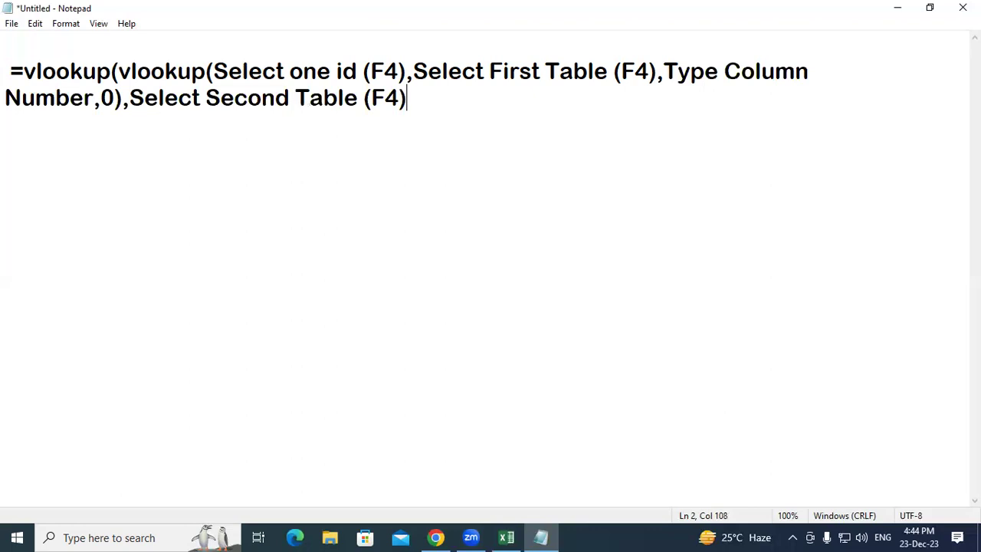
{"action": "type", "text": ","}
{"action": "type", "text": "columns("}
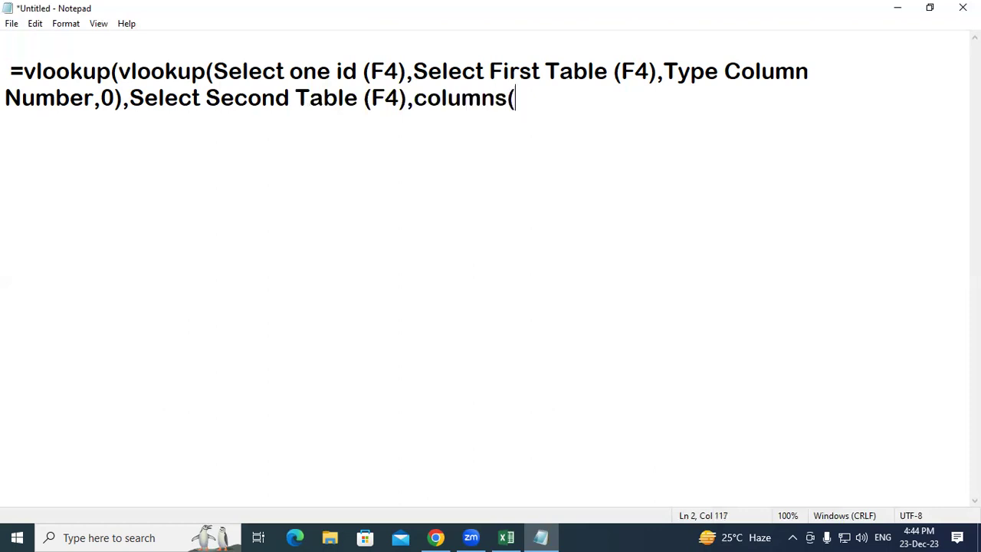
{"action": "type", "text": "Select Two"}
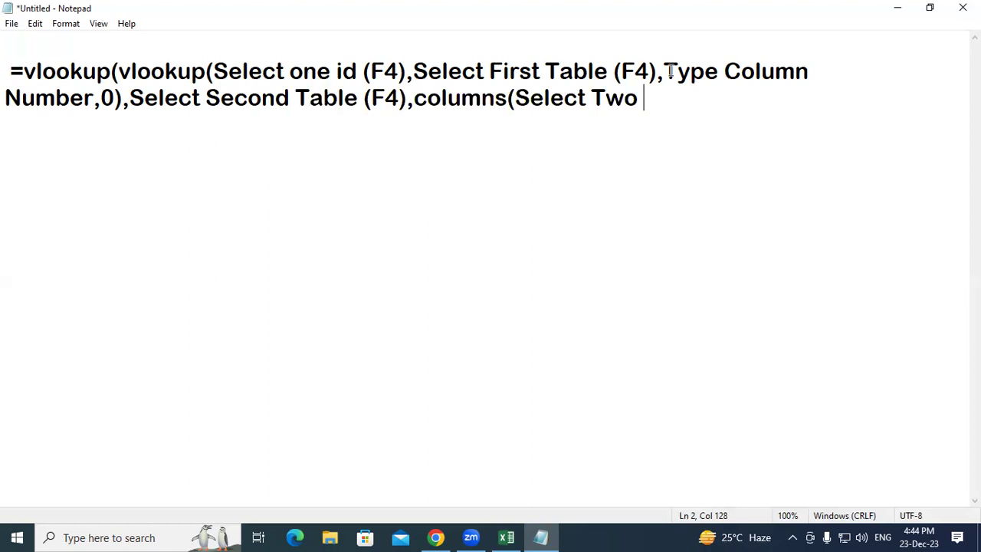
{"action": "left_click_drag", "start_coordinate": [664, 71], "coordinate": [795, 76]}
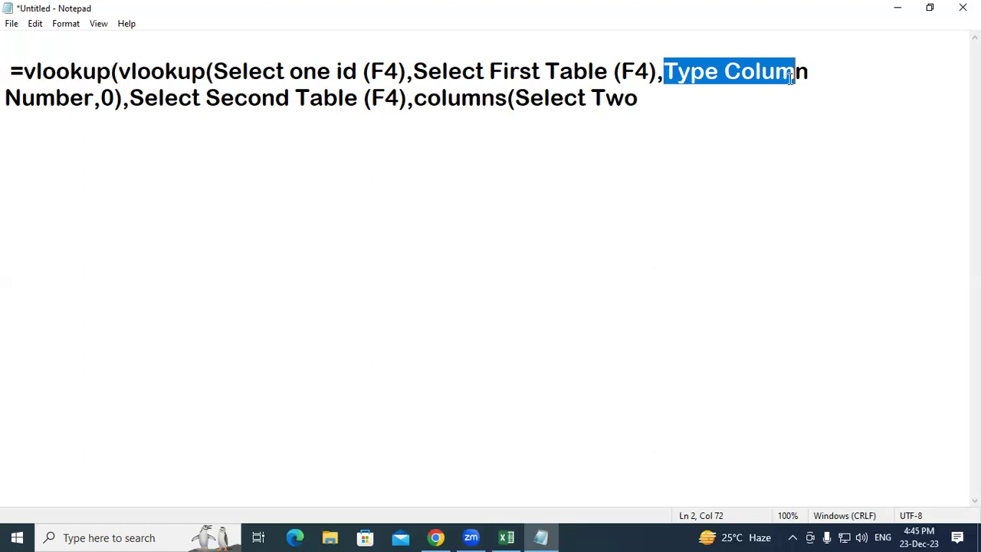
{"action": "key", "text": "alt+Tab"}
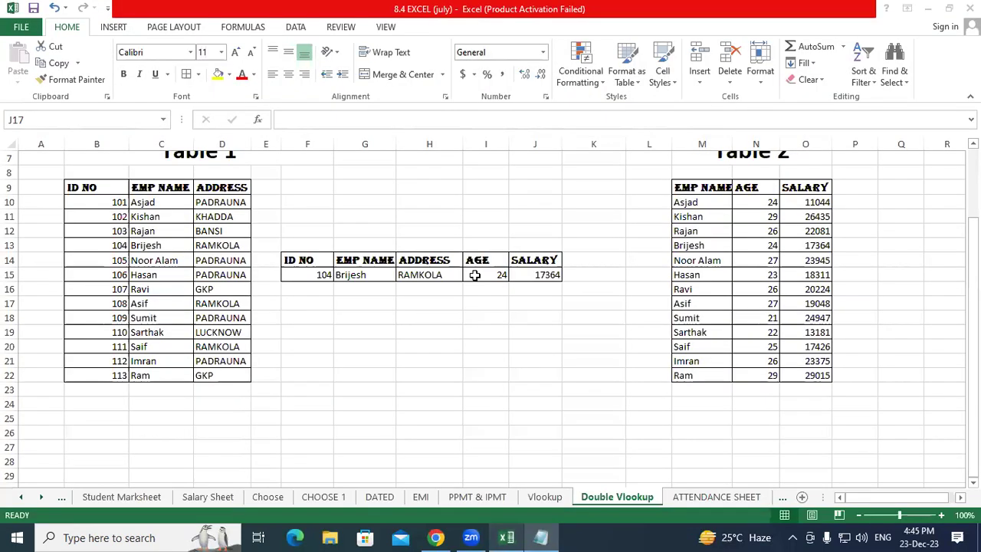
{"action": "left_click", "coordinate": [474, 275]}
{"action": "key", "text": "F2"}
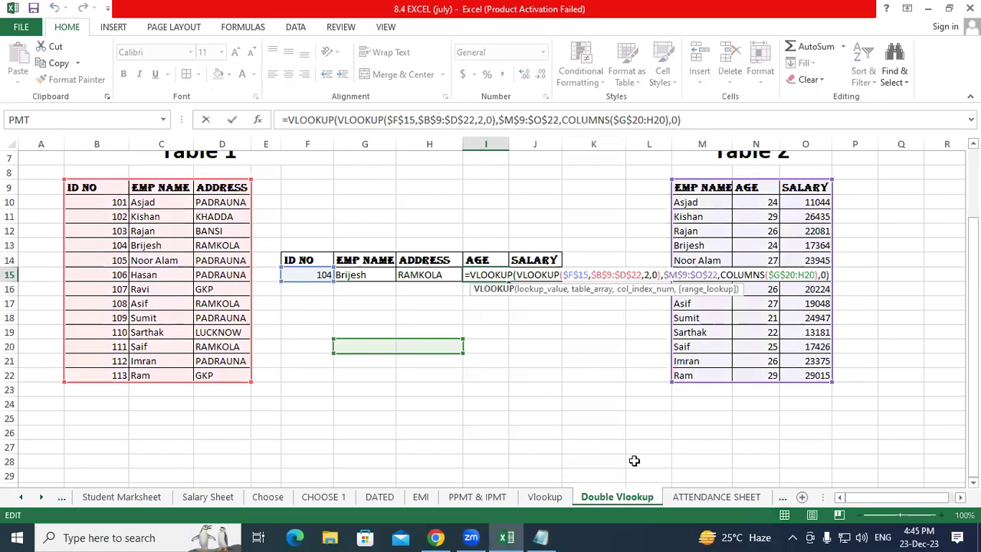
{"action": "key", "text": "Left"}
{"action": "key", "text": "Left"}
{"action": "key", "text": "Left"}
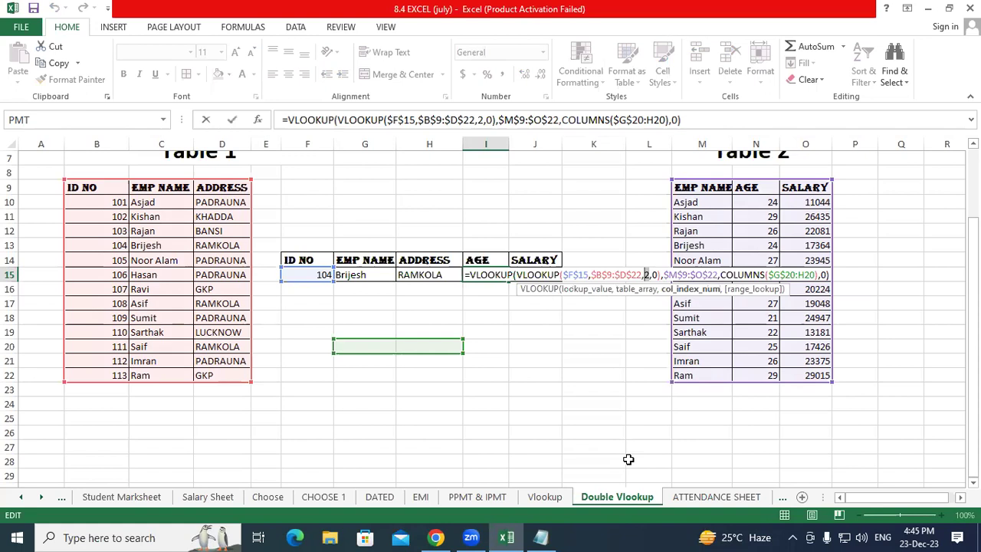
{"action": "left_click", "coordinate": [628, 459]}
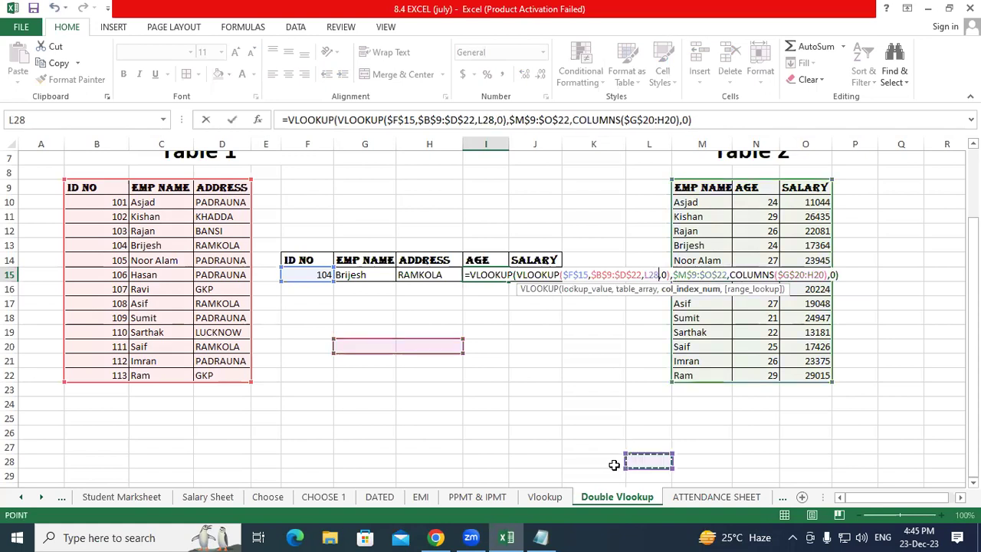
{"action": "key", "text": "Escape"}
{"action": "left_click", "coordinate": [554, 451]}
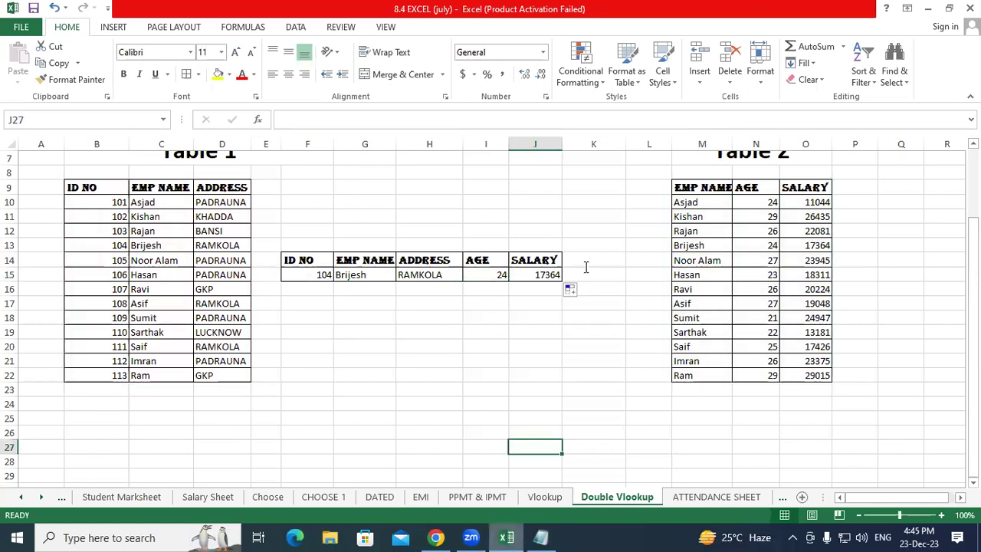
{"action": "key", "text": "alt+Tab"}
{"action": "left_click", "coordinate": [667, 115]}
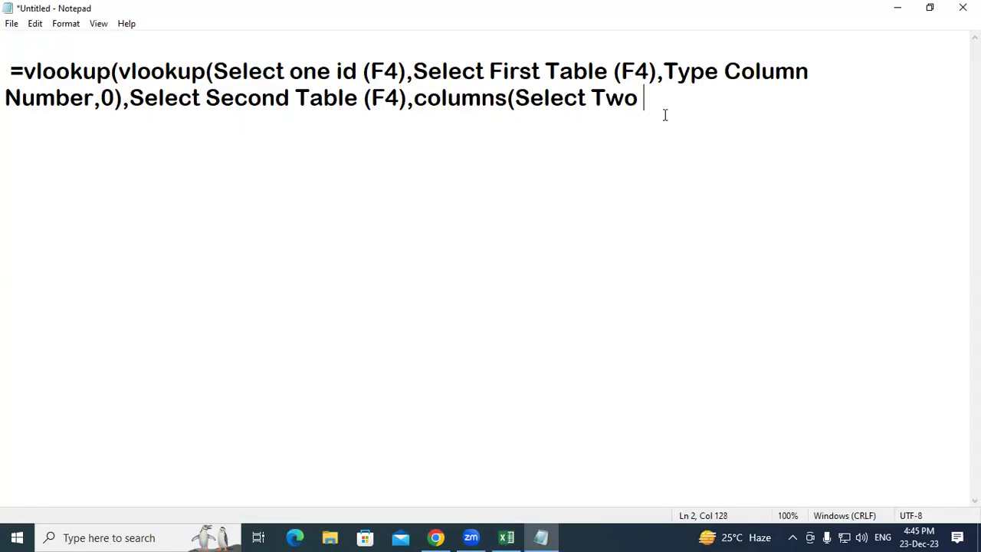
Step: Finish the note with 'Column And Fix First Column ),0)' and enlarge the text
{"action": "type", "text": "C"}
{"action": "type", "text": "olumn"}
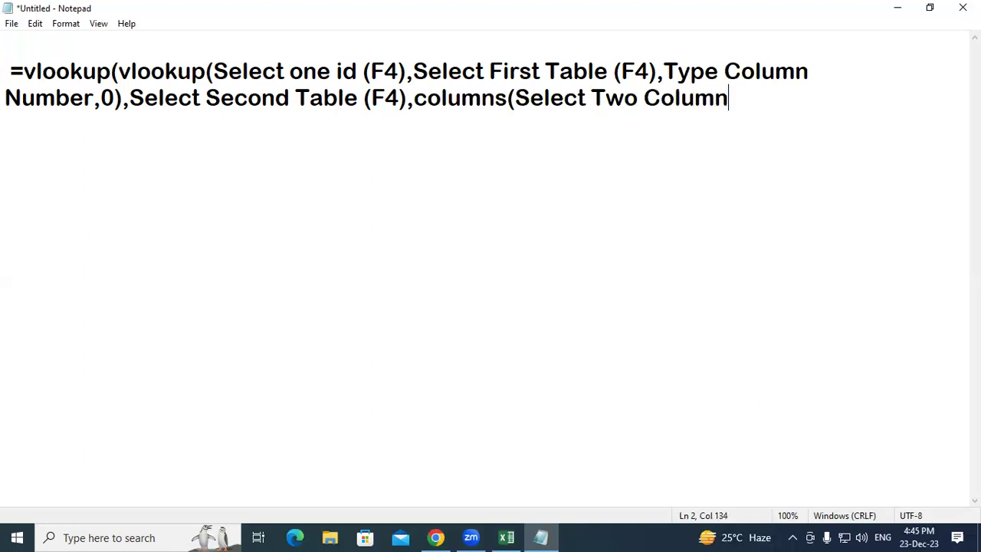
{"action": "type", "text": " An"}
{"action": "type", "text": "d Fix Fi"}
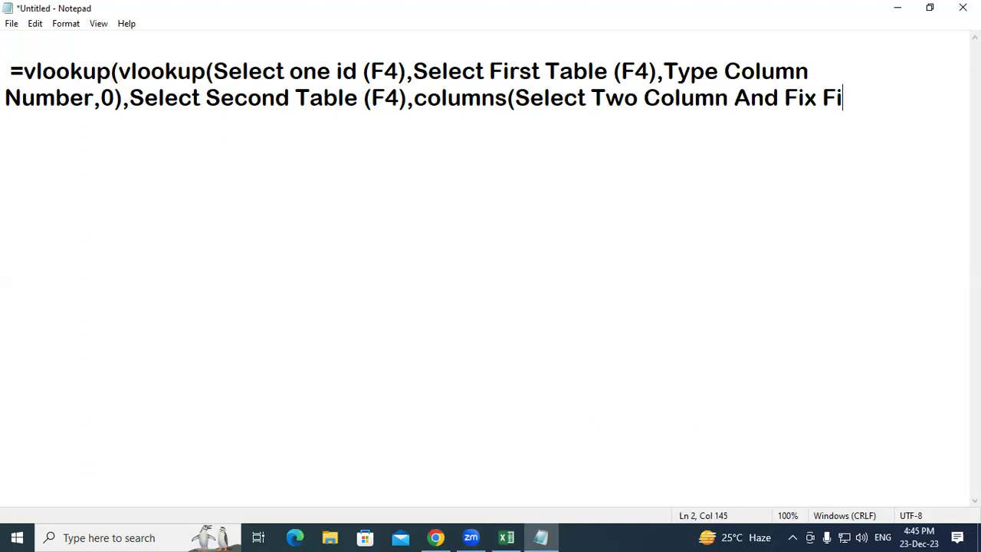
{"action": "type", "text": "rst "}
{"action": "type", "text": "Colu"}
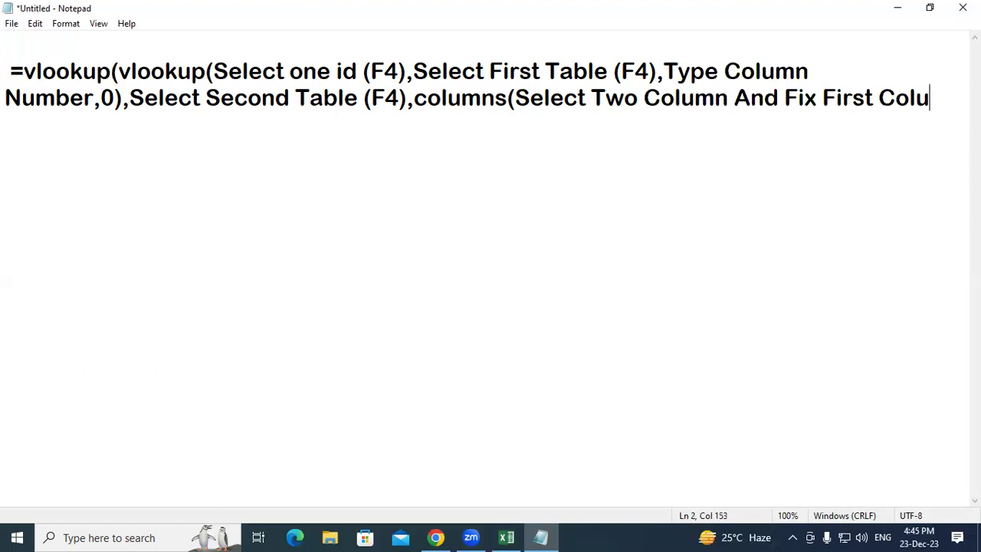
{"action": "type", "text": "mn "}
{"action": "type", "text": "),0)"}
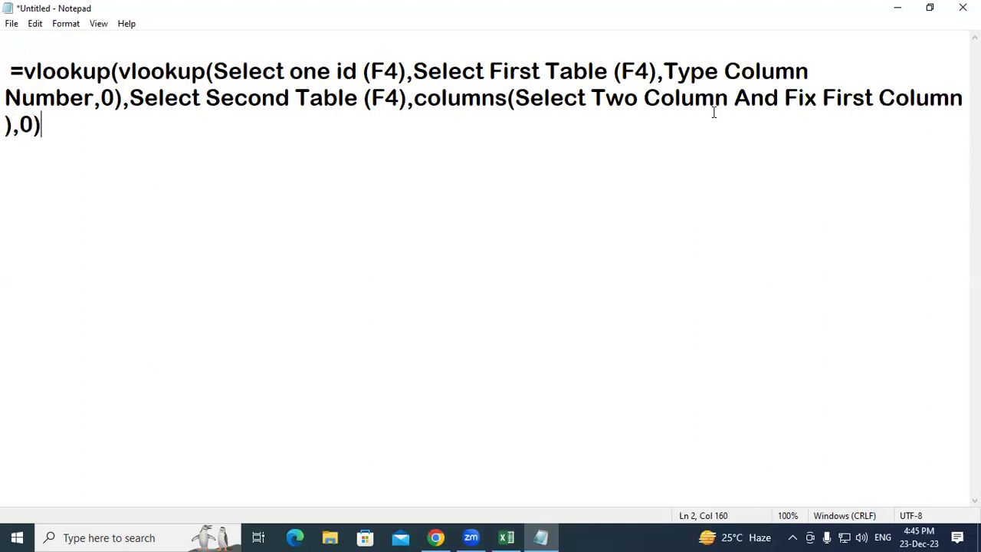
{"action": "left_click_drag", "start_coordinate": [604, 97], "coordinate": [839, 97]}
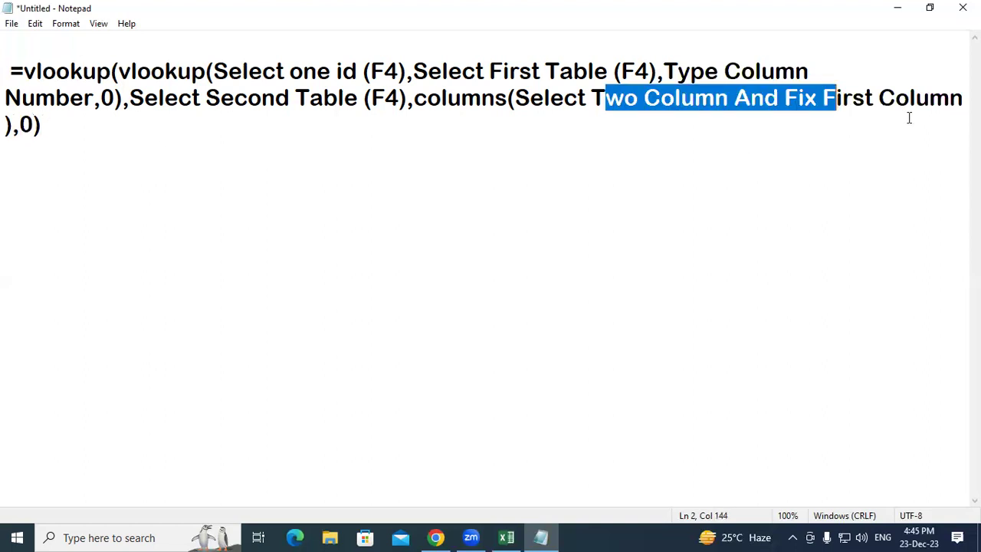
{"action": "left_click", "coordinate": [757, 130]}
{"action": "type", "text": "),0)  E"}
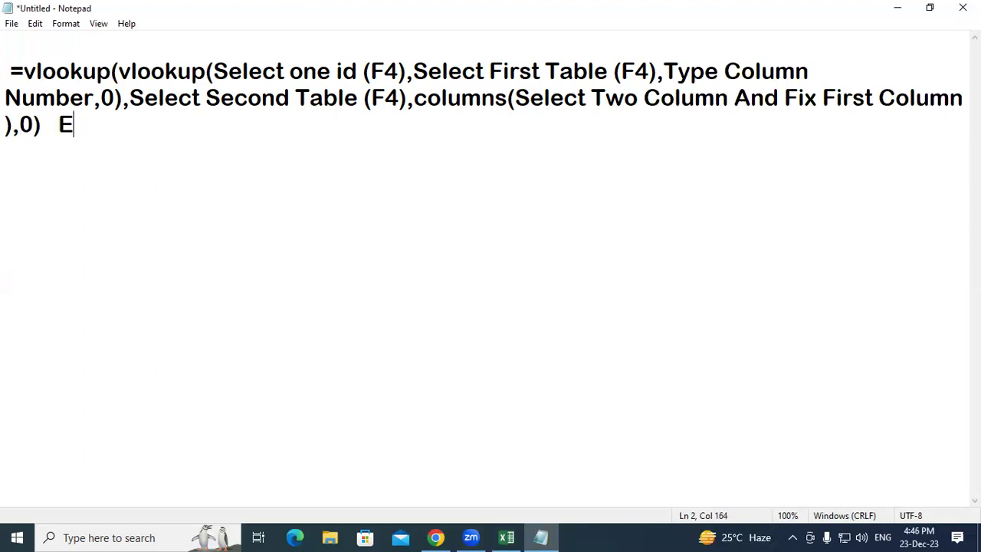
{"action": "type", "text": "nter"}
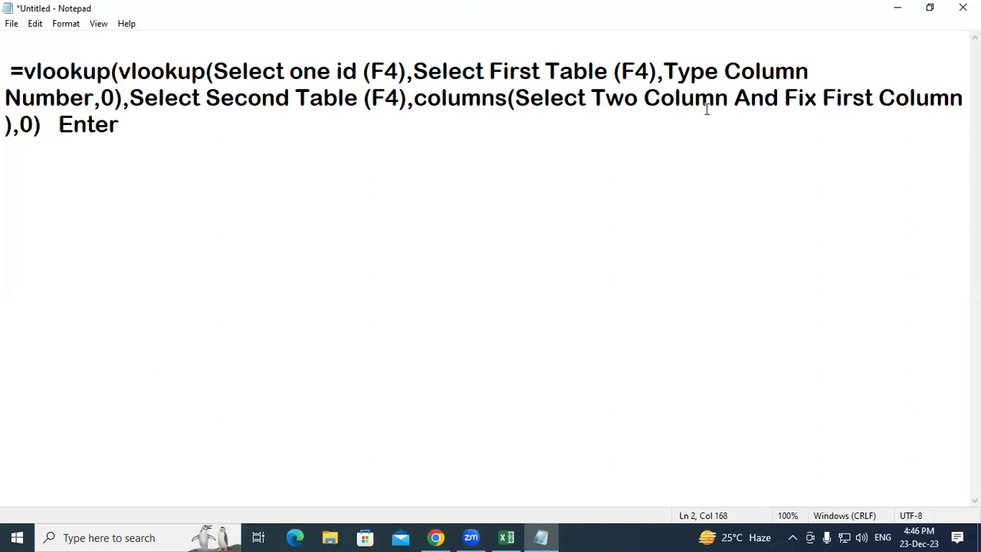
{"action": "key", "text": "ctrl+plus"}
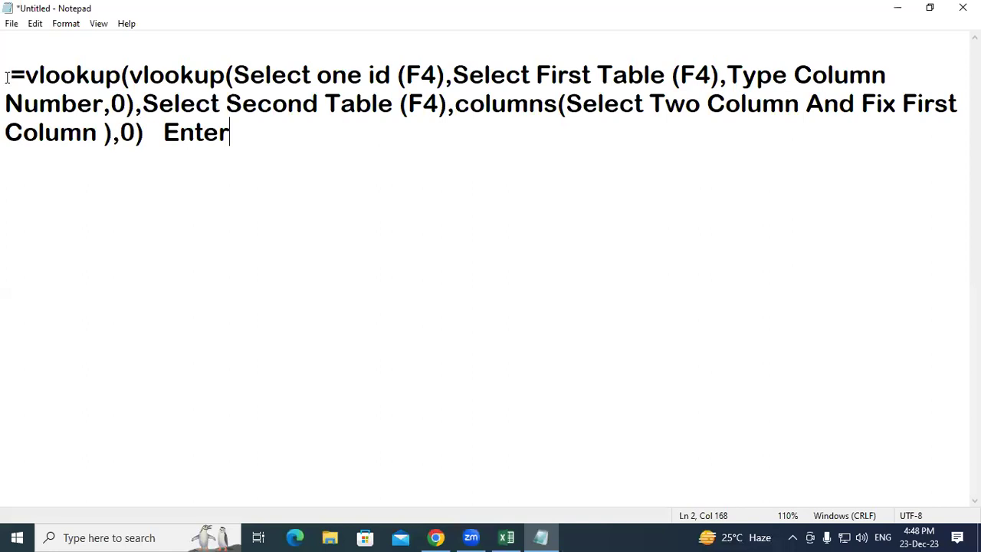
{"action": "left_click_drag", "start_coordinate": [7, 78], "coordinate": [256, 152]}
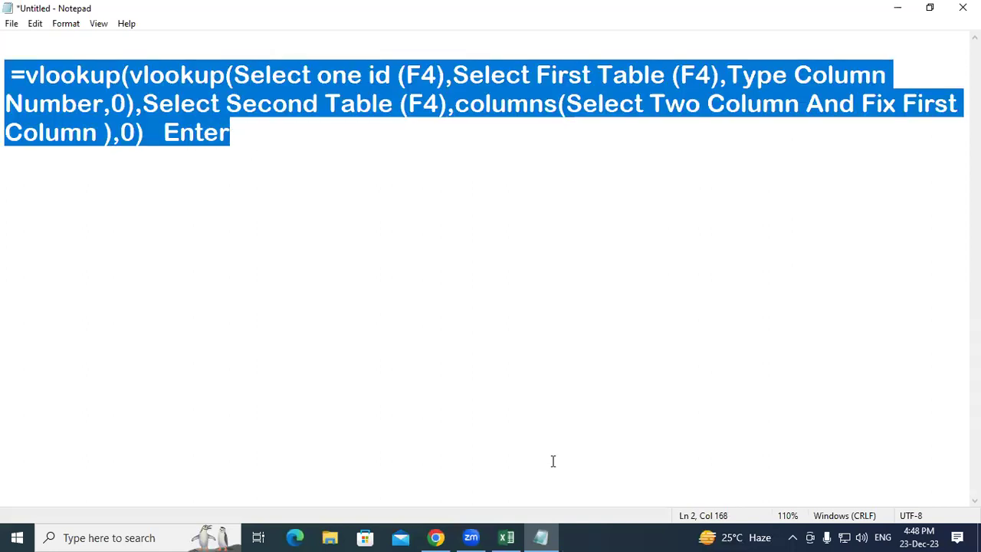
{"action": "left_click", "coordinate": [552, 463]}
{"action": "key", "text": "alt+Tab"}
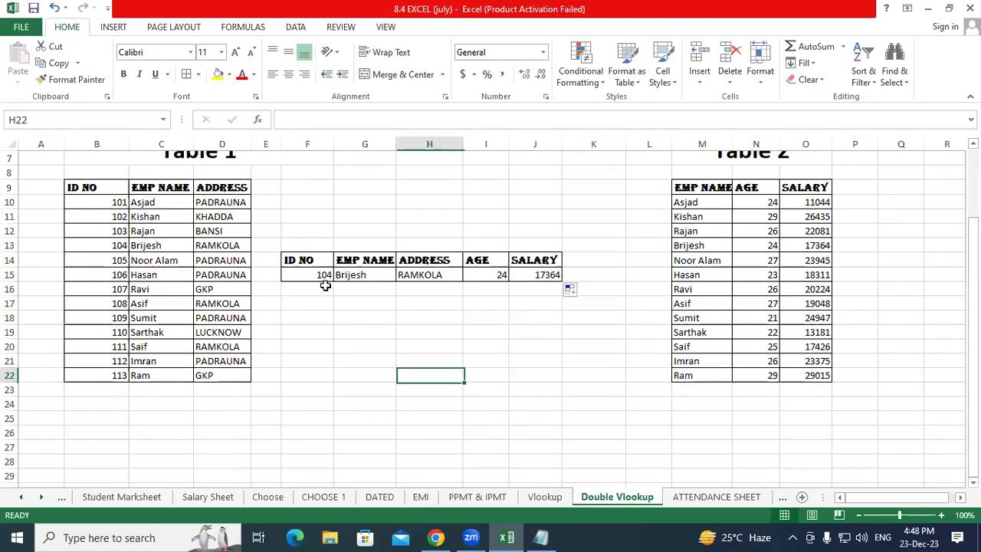
{"action": "left_click_drag", "start_coordinate": [307, 275], "coordinate": [573, 287]}
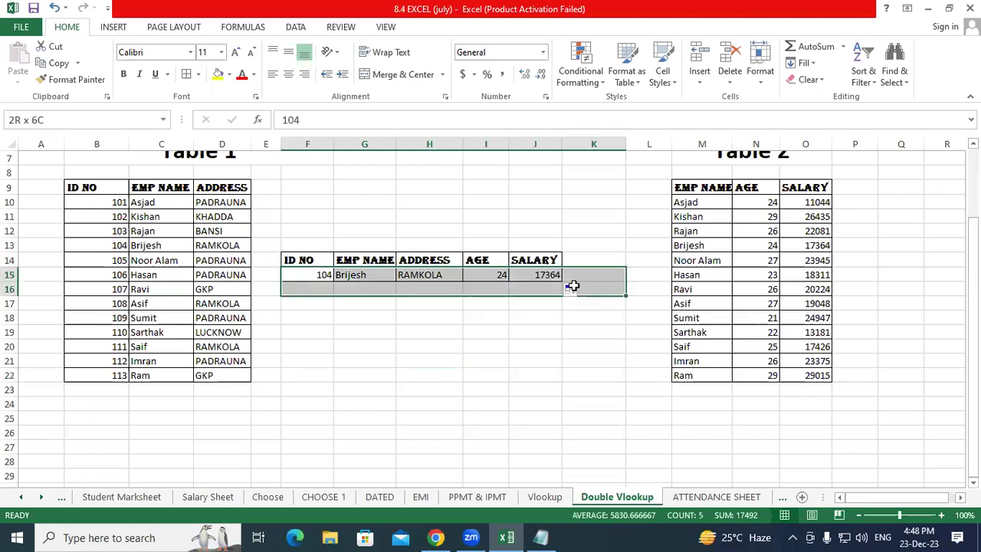
{"action": "left_click", "coordinate": [419, 349]}
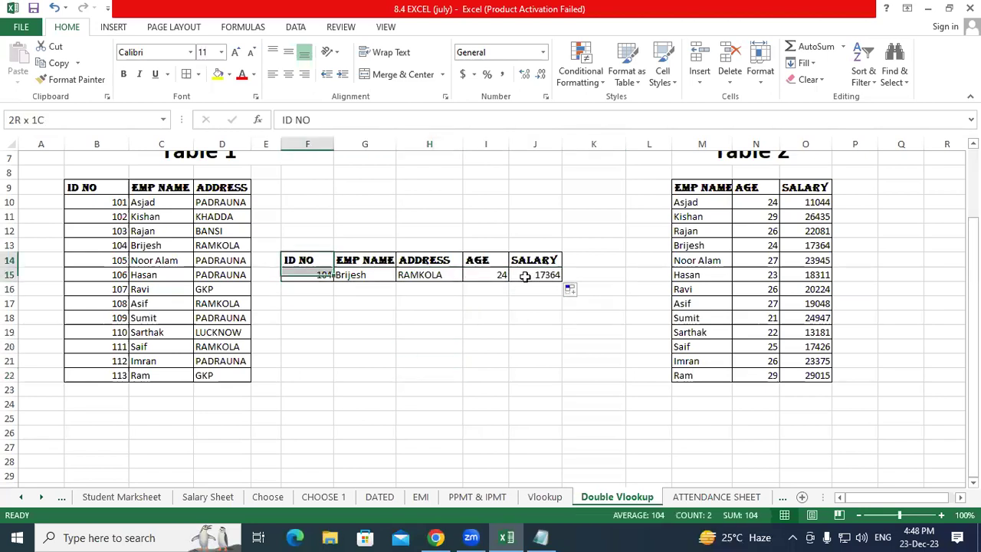
{"action": "left_click_drag", "start_coordinate": [307, 265], "coordinate": [536, 277]}
{"action": "left_click", "coordinate": [485, 318]}
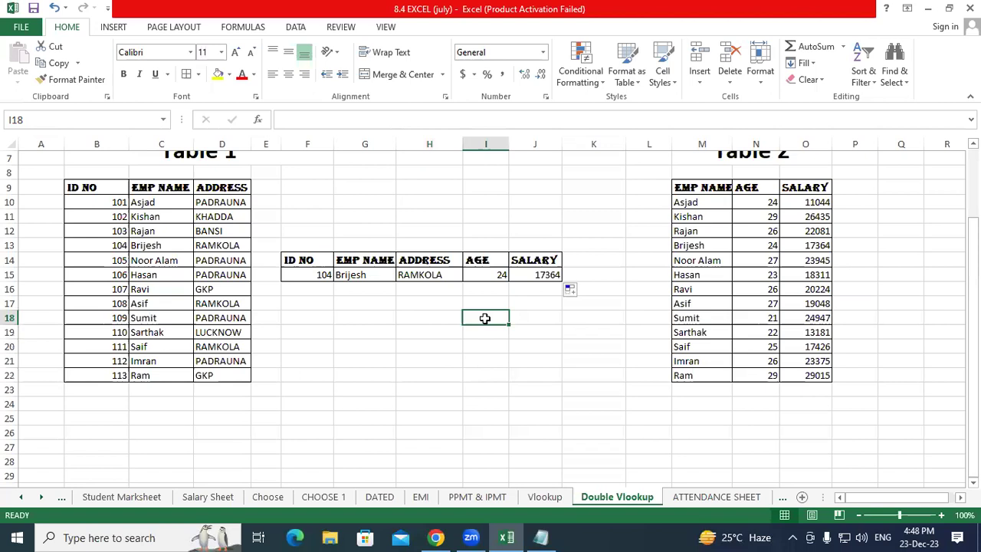
{"action": "scroll", "coordinate": [486, 318], "scroll_direction": "up", "scroll_amount": 2}
{"action": "scroll", "coordinate": [482, 318], "scroll_direction": "down", "scroll_amount": 2}
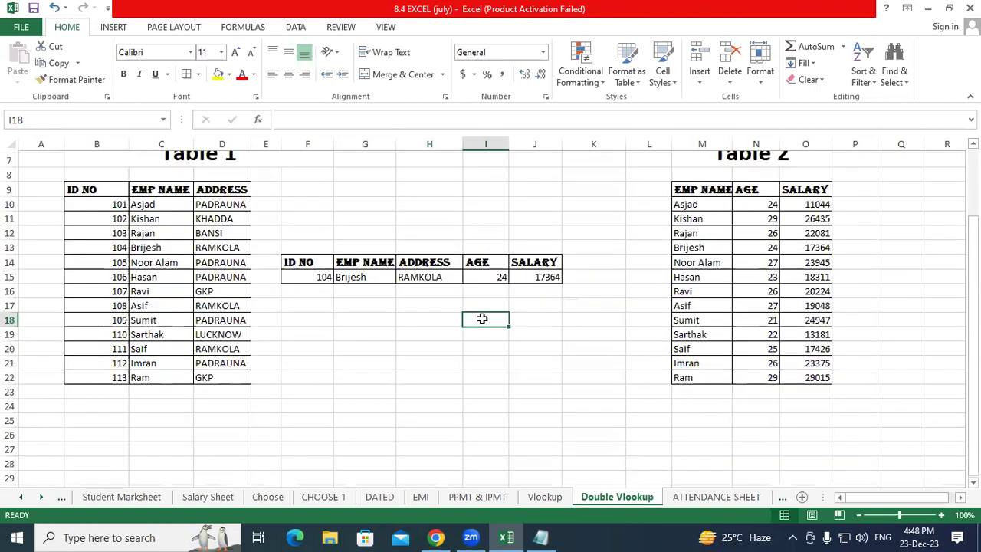
{"action": "scroll", "coordinate": [481, 321], "scroll_direction": "down", "scroll_amount": 1}
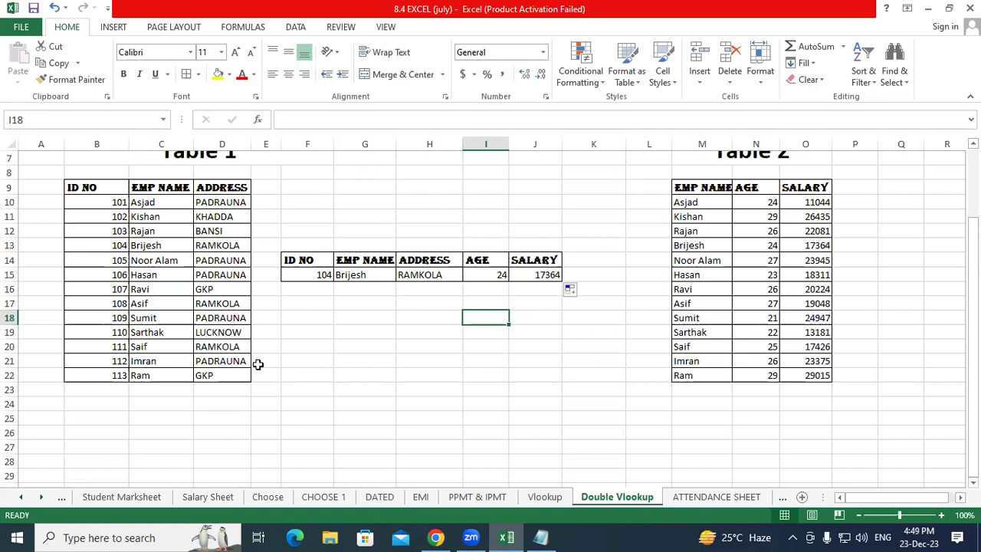
Step: Check the last employee ID in Table 1, then enter 114 as the ID NO in F15
{"action": "scroll", "coordinate": [166, 382], "scroll_direction": "down", "scroll_amount": 1}
{"action": "left_click", "coordinate": [114, 332]}
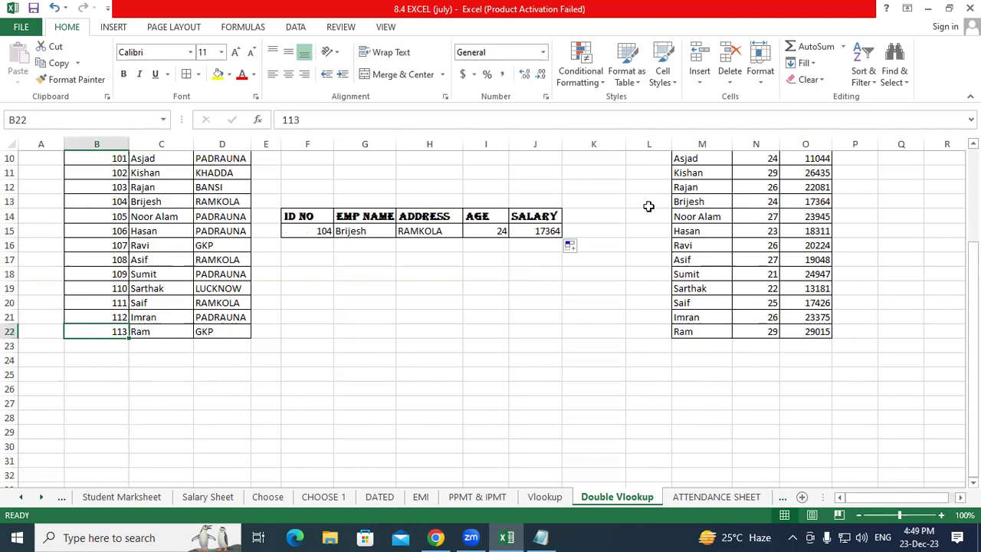
{"action": "left_click", "coordinate": [307, 231]}
{"action": "type", "text": "114"}
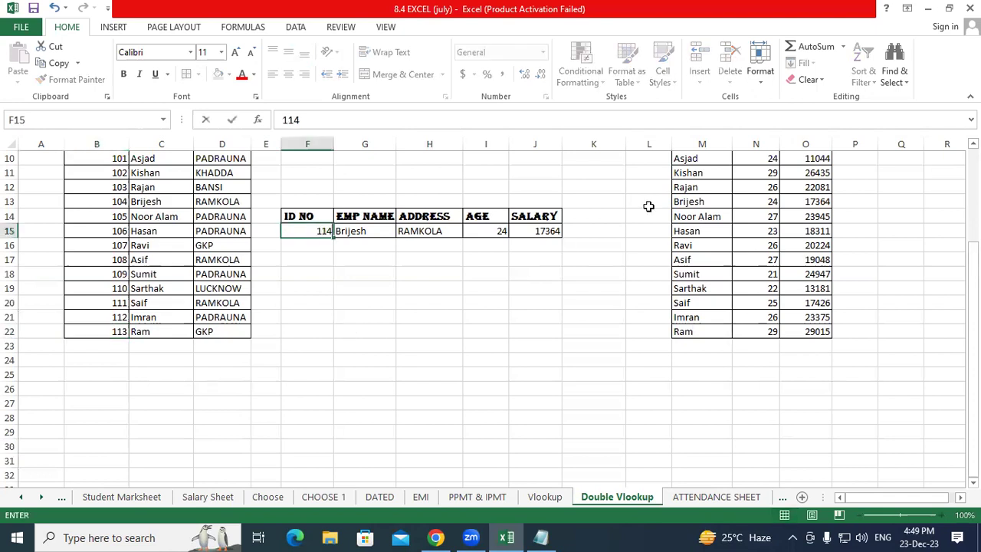
{"action": "key", "text": "Return"}
Step: Select the four #N/A lookup results and the EMP NAME formula in G15
{"action": "left_click_drag", "start_coordinate": [355, 231], "coordinate": [535, 231]}
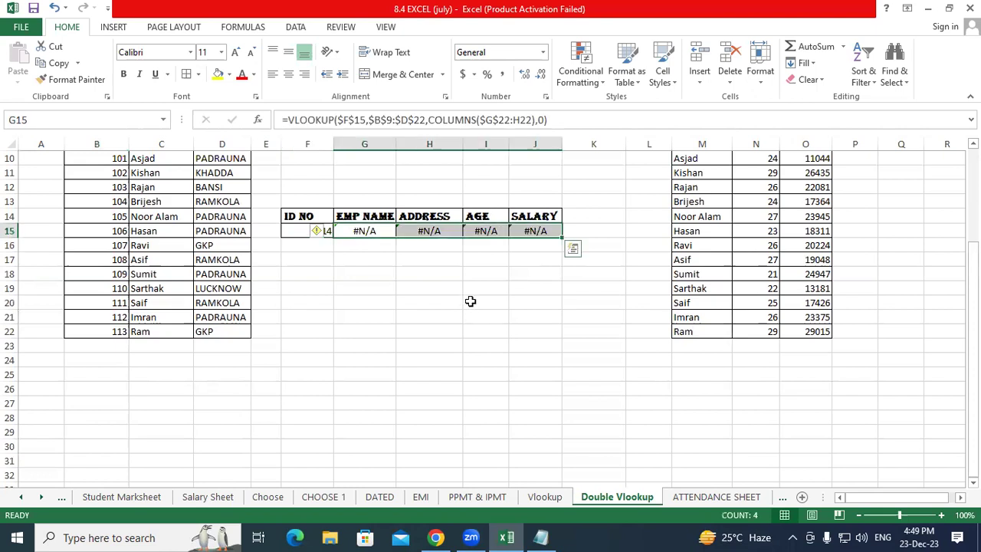
{"action": "left_click_drag", "start_coordinate": [471, 301], "coordinate": [453, 278]}
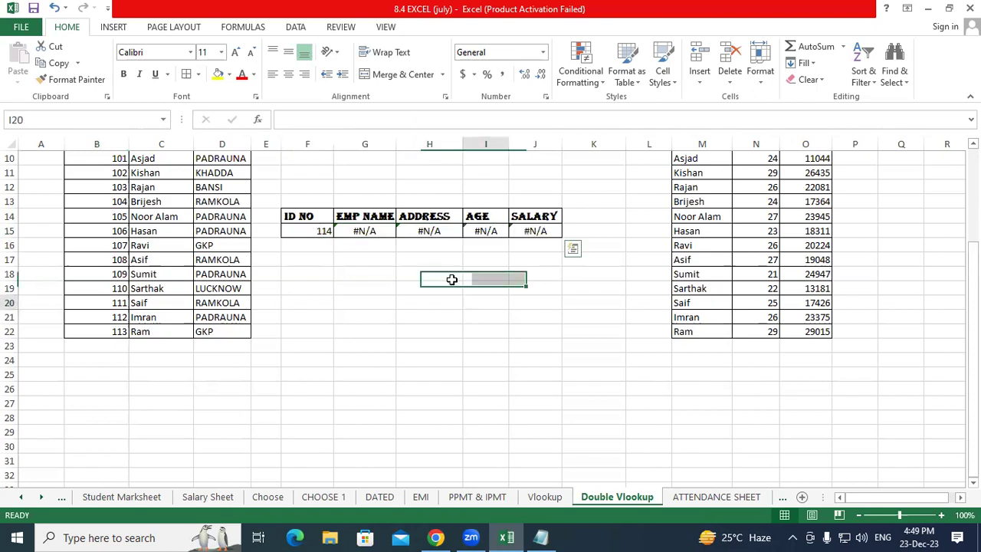
{"action": "left_click", "coordinate": [352, 234]}
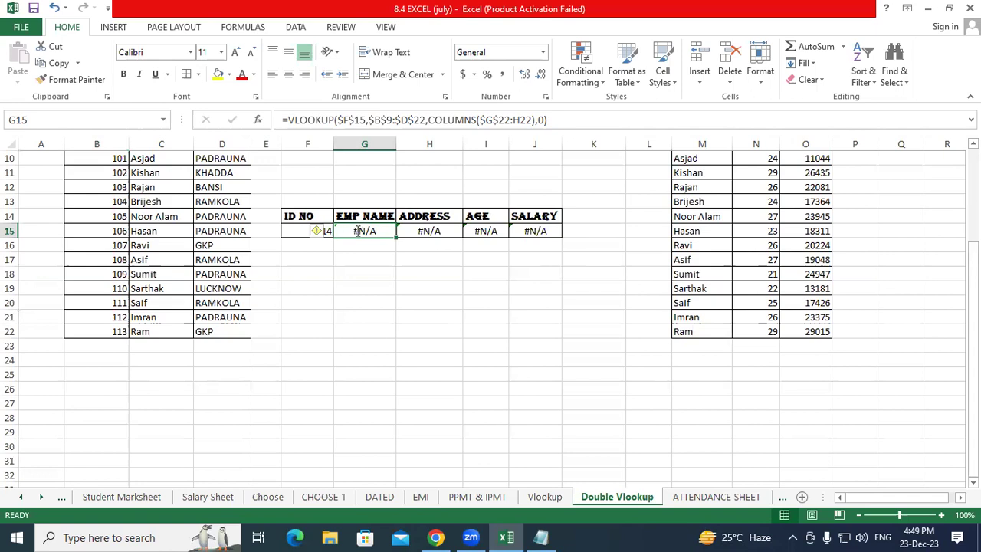
Step: Wrap G15's EMP NAME VLOOKUP in IFERROR with "No Data Found" as the fallback
{"action": "double_click", "coordinate": [345, 231]}
{"action": "key", "text": "Left"}
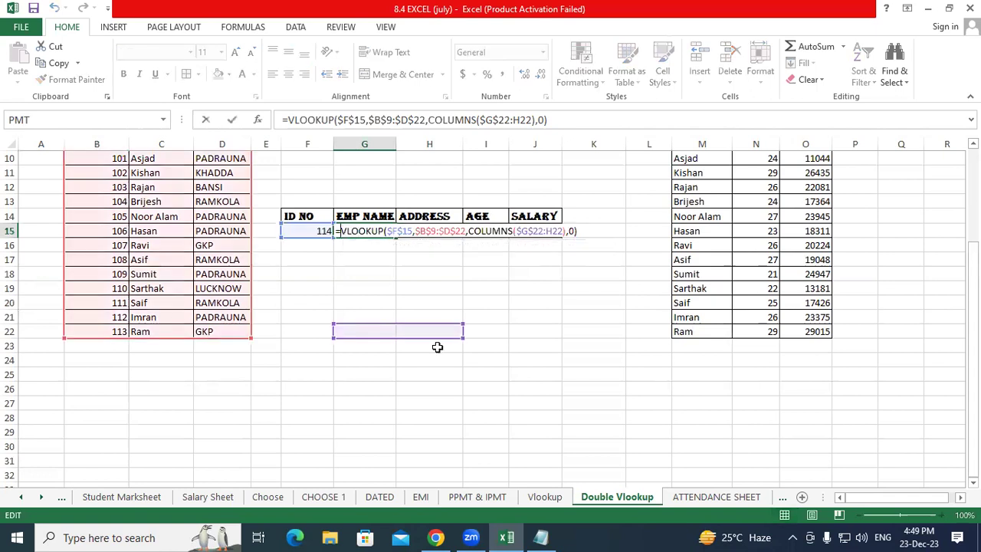
{"action": "type", "text": "i"}
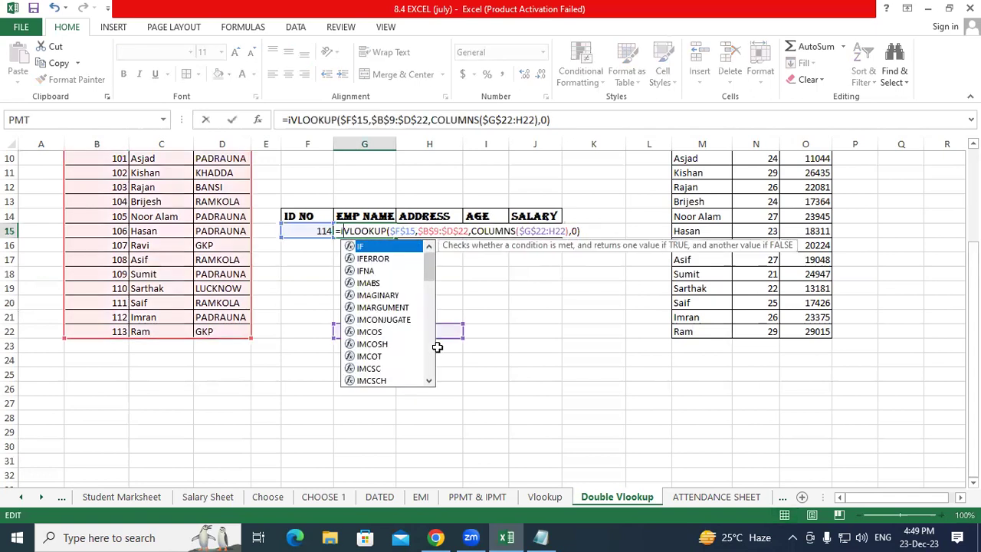
{"action": "type", "text": "fe"}
{"action": "key", "text": "Tab"}
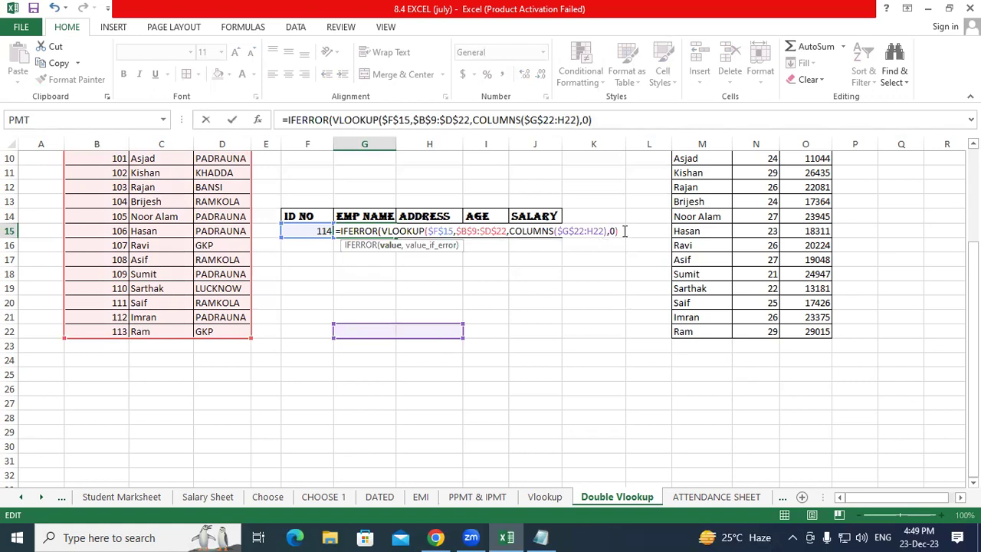
{"action": "type", "text": ",\""}
{"action": "type", "text": "No"}
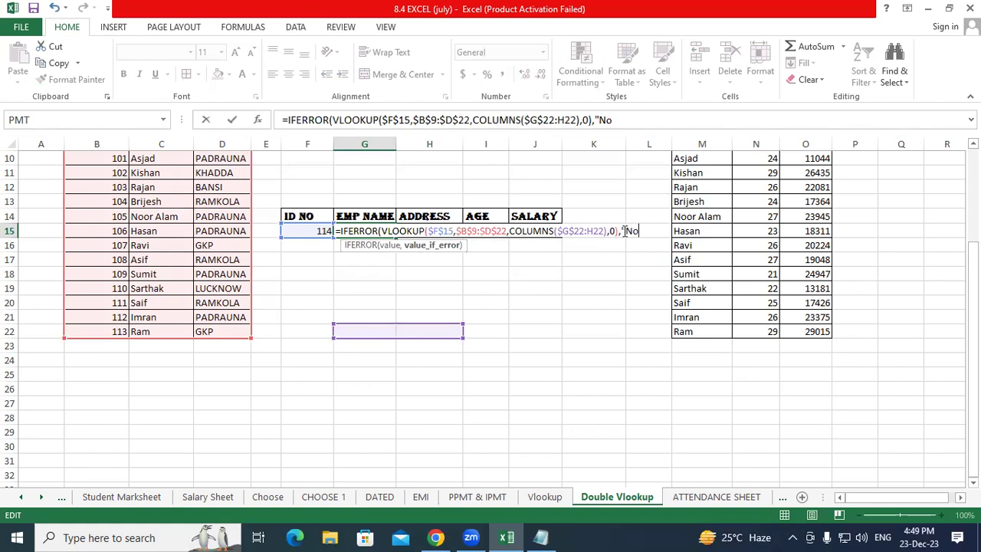
{"action": "type", "text": " Data"}
{"action": "type", "text": " Found"}
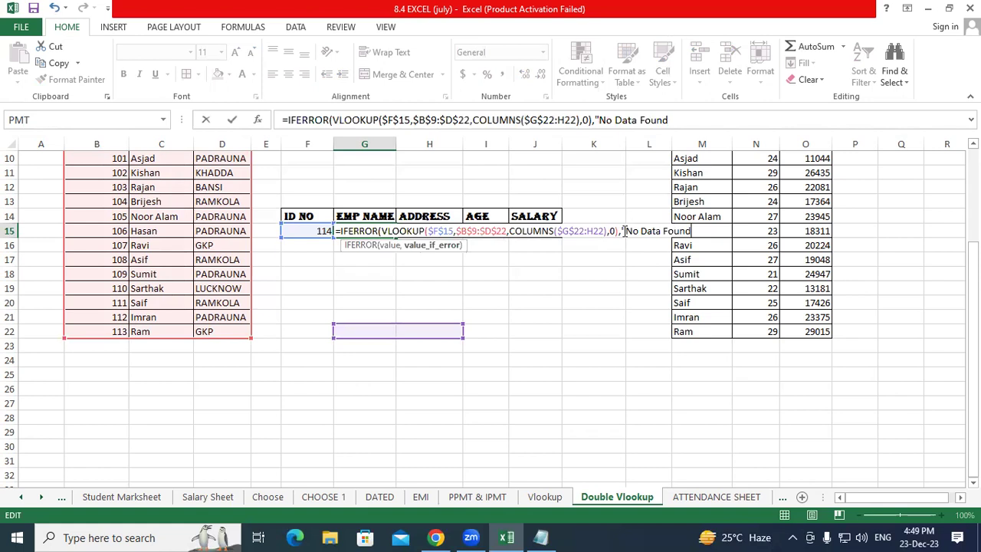
{"action": "type", "text": "\")"}
{"action": "key", "text": "Return"}
Step: Autofit column G so "No Data Found" displays fully
{"action": "left_click", "coordinate": [451, 233]}
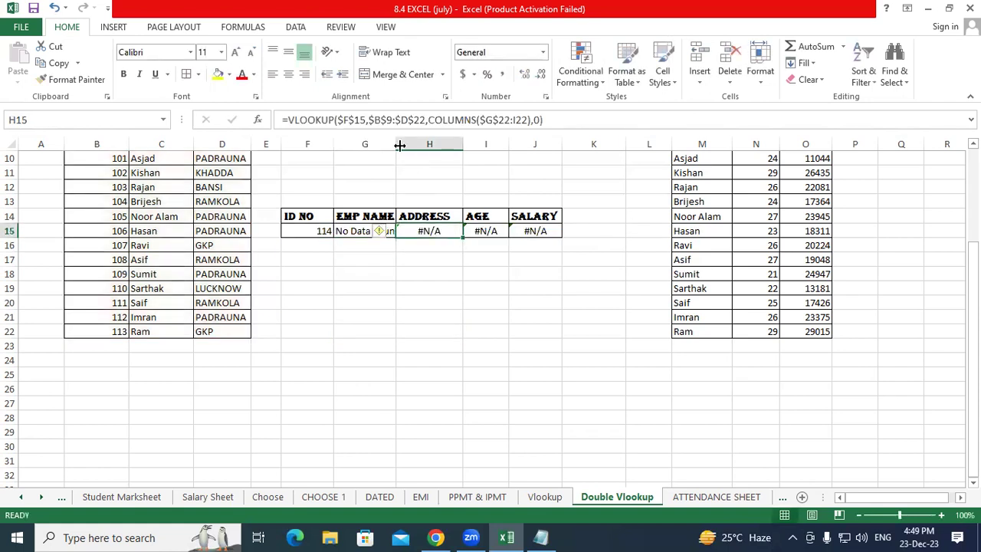
{"action": "double_click", "coordinate": [397, 144]}
{"action": "left_click", "coordinate": [378, 230]}
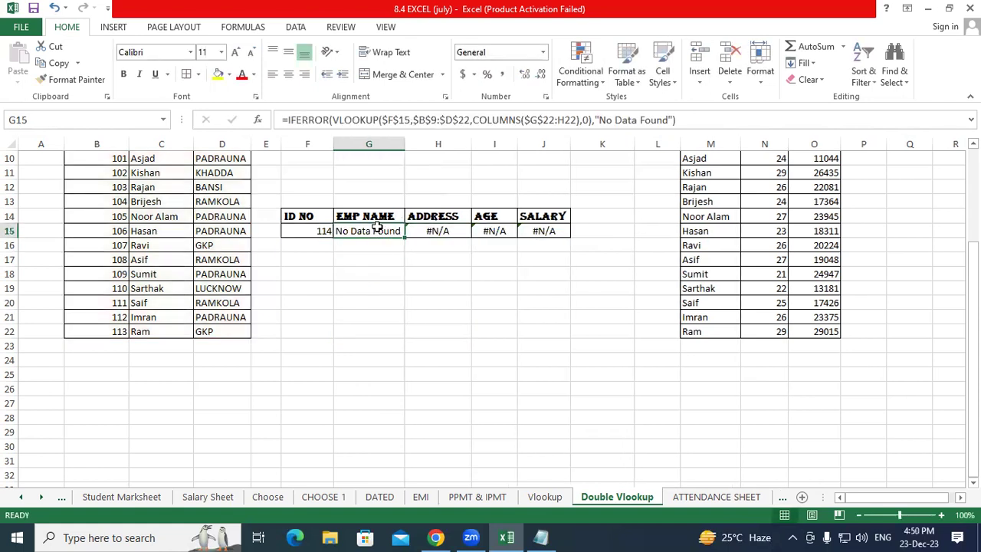
Step: Copy the IFERROR formula into ADDRESS cell H15 and widen column H
{"action": "left_click_drag", "start_coordinate": [404, 237], "coordinate": [463, 241]}
{"action": "left_click", "coordinate": [497, 231]}
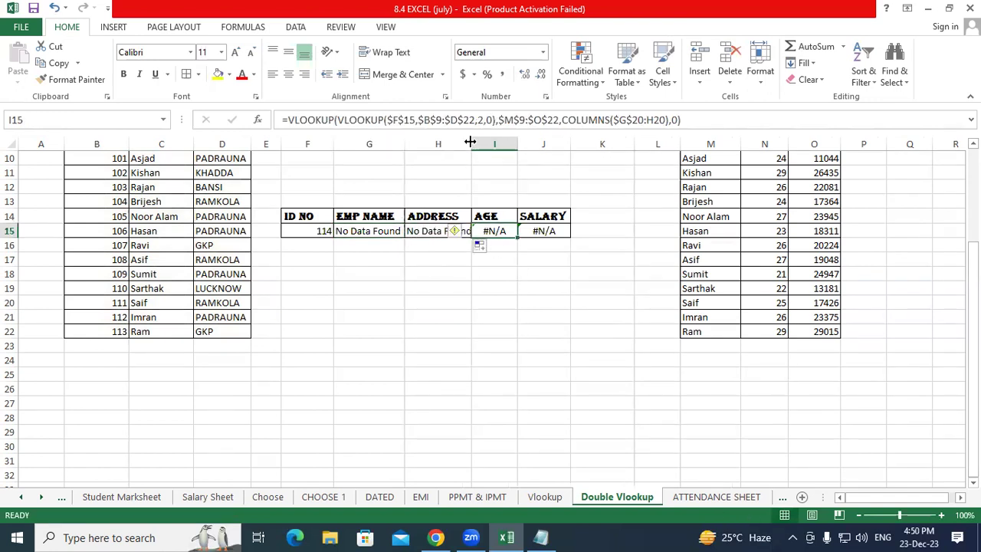
{"action": "left_click_drag", "start_coordinate": [470, 142], "coordinate": [475, 142]}
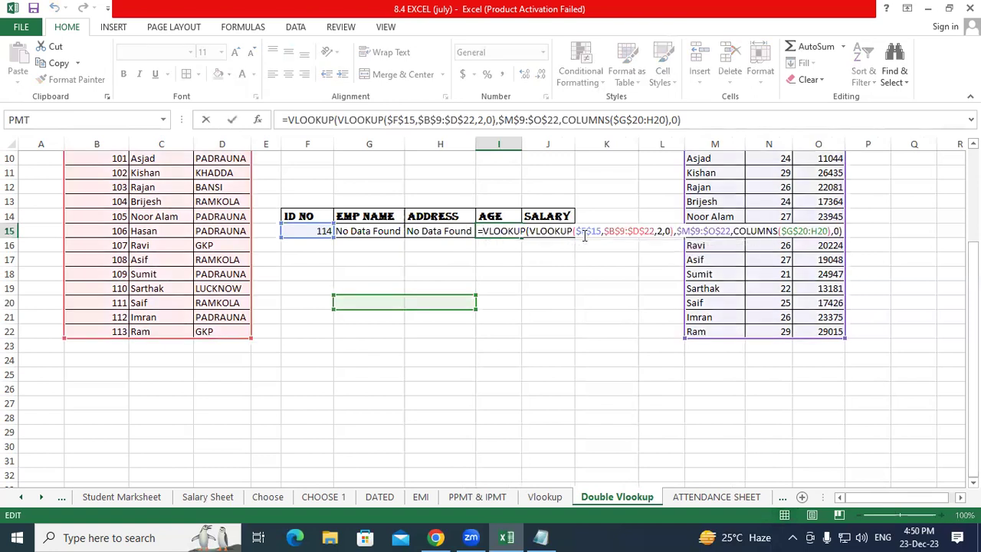
Step: Wrap the AGE VLOOKUP in I15 in IFERROR with "No Record" as the fallback
{"action": "type", "text": "Ife"}
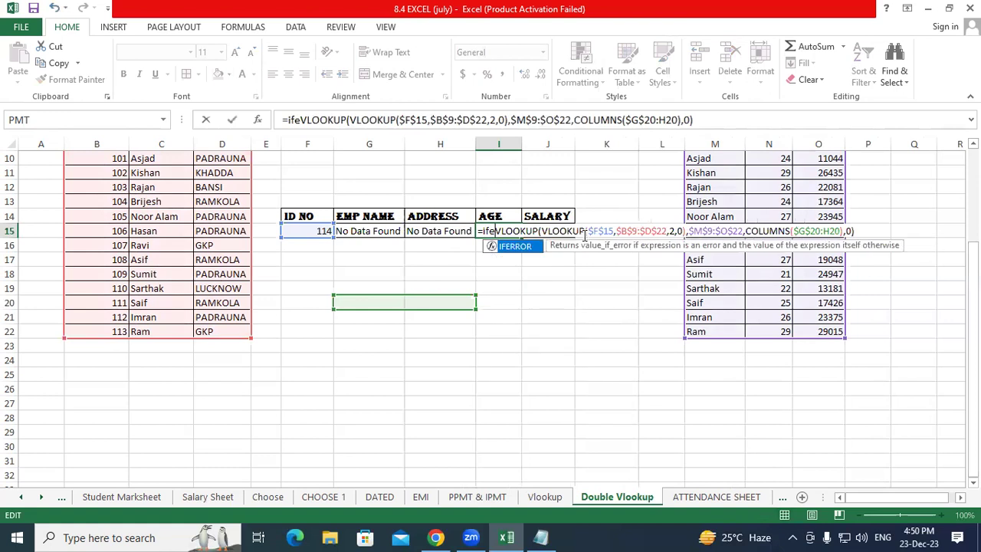
{"action": "key", "text": "Tab"}
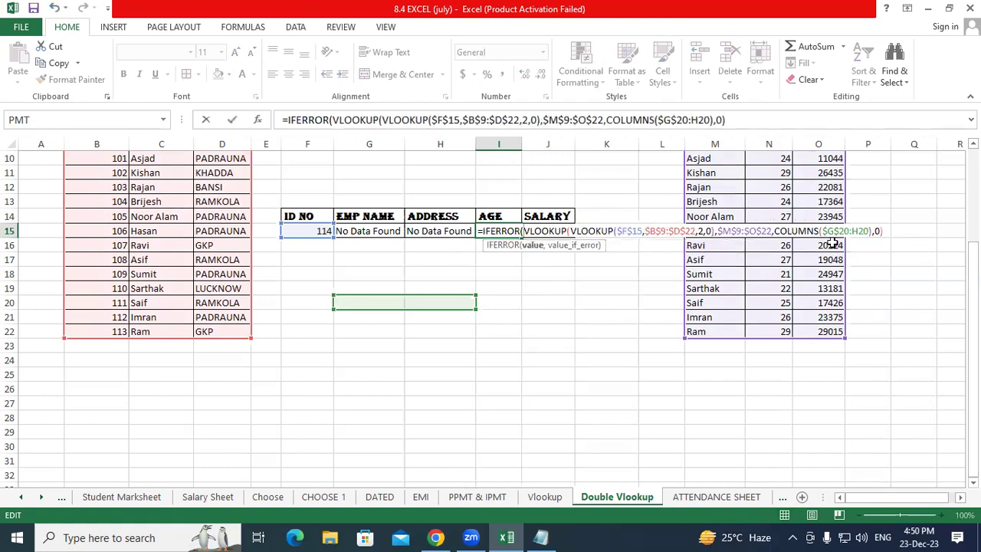
{"action": "type", "text": ",\""}
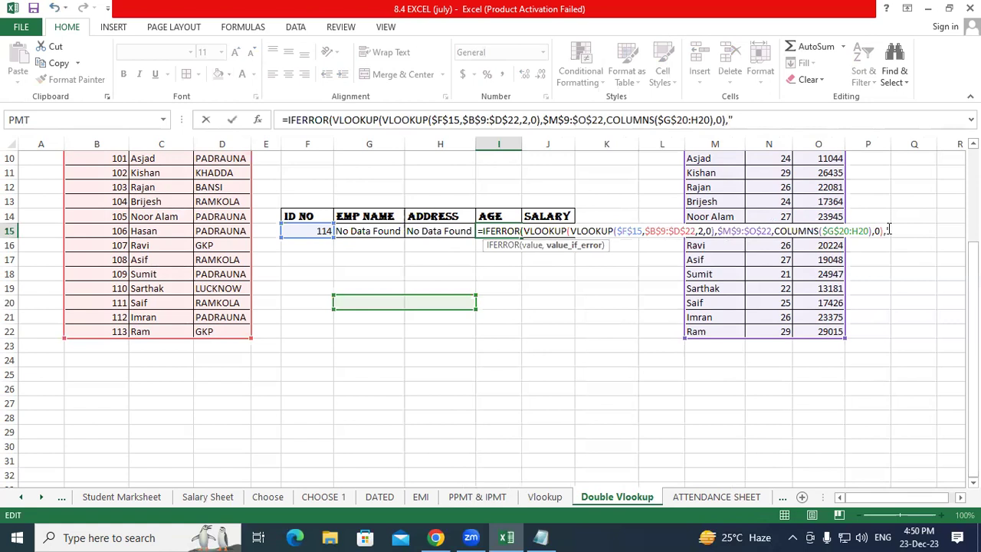
{"action": "type", "text": "No Record"}
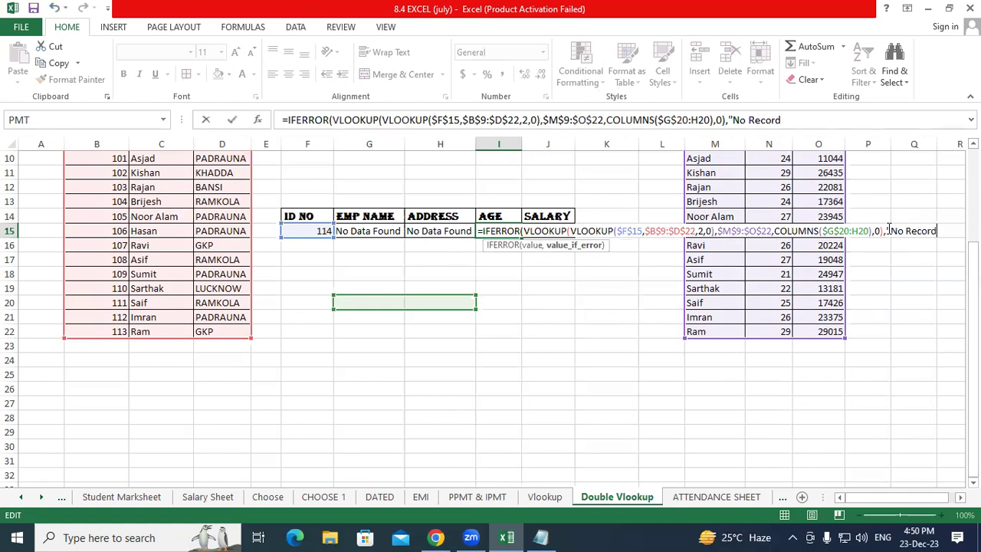
{"action": "type", "text": "\""}
{"action": "key", "text": "Return"}
Step: Copy the AGE formula into SALARY cell J15 and autofit column I
{"action": "left_click", "coordinate": [521, 237]}
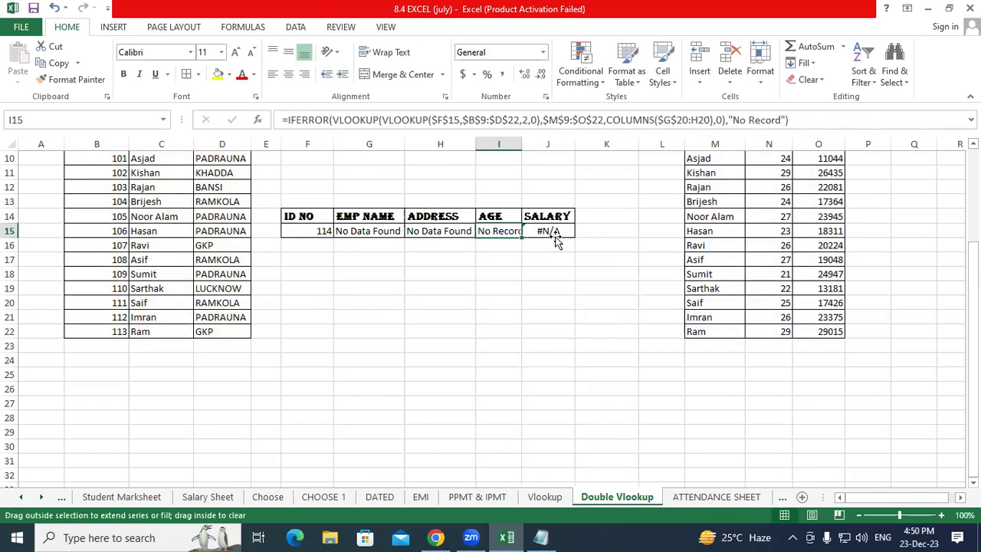
{"action": "left_click_drag", "start_coordinate": [522, 238], "coordinate": [563, 240]}
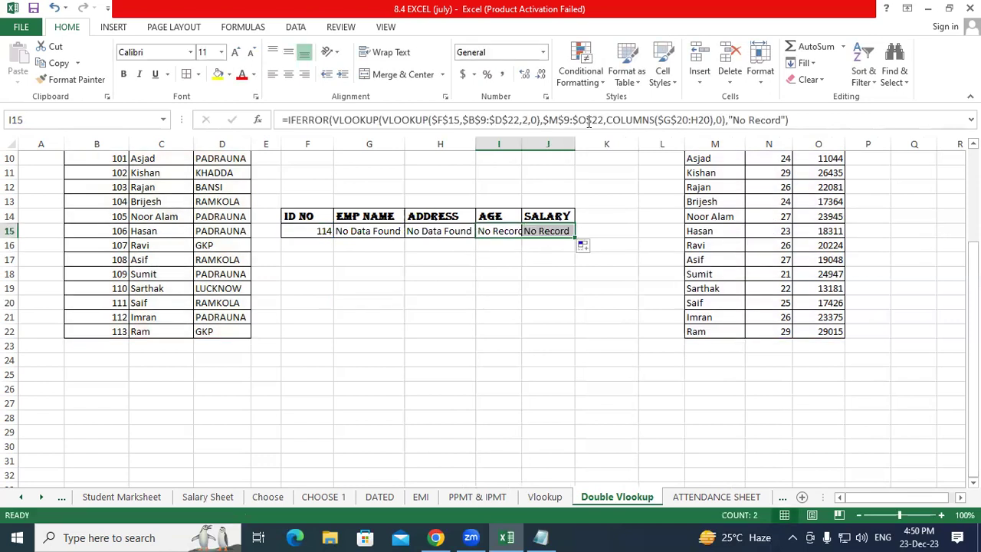
{"action": "double_click", "coordinate": [522, 144]}
{"action": "left_click", "coordinate": [538, 295]}
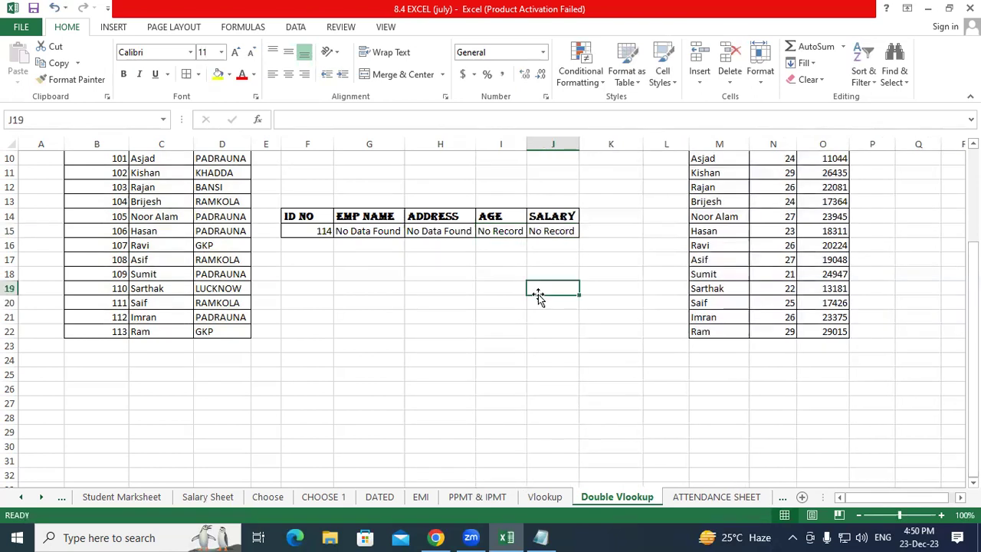
Step: Enter ID 113 and review the returned record for that existing employee
{"action": "left_click", "coordinate": [316, 234]}
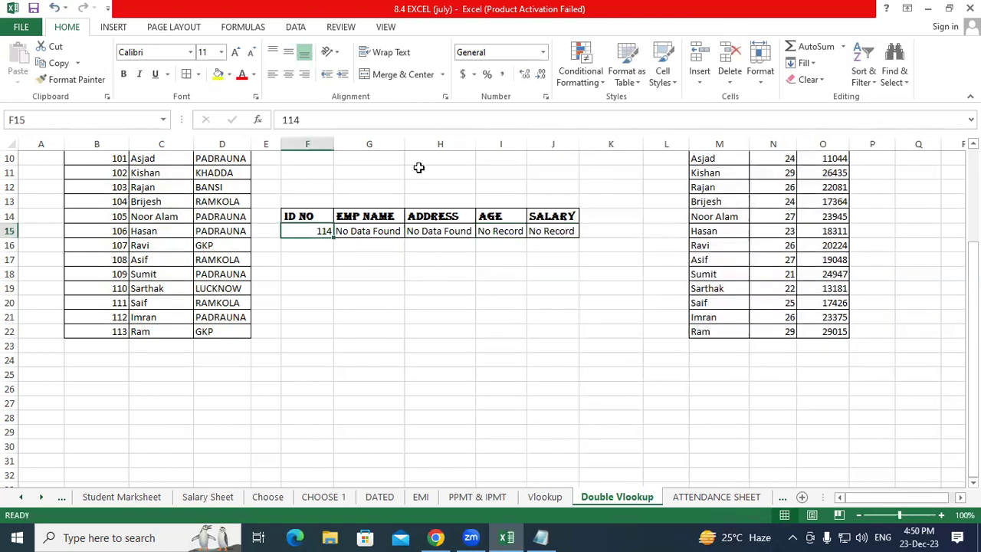
{"action": "type", "text": "113"}
{"action": "key", "text": "Return"}
{"action": "left_click_drag", "start_coordinate": [350, 230], "coordinate": [575, 233]}
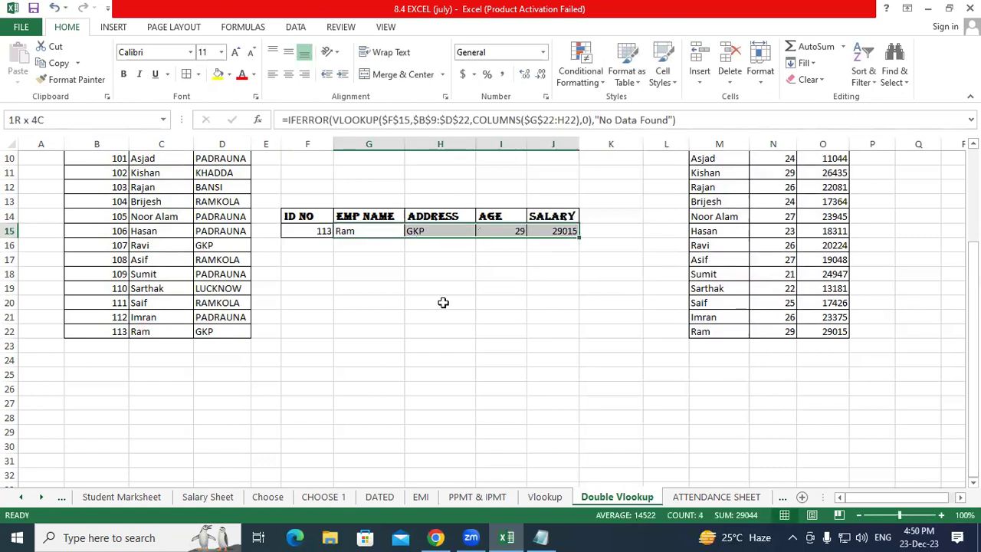
Step: Enter missing ID 115 and review the No Data Found and No Record formulas
{"action": "left_click", "coordinate": [315, 232]}
{"action": "type", "text": "11"}
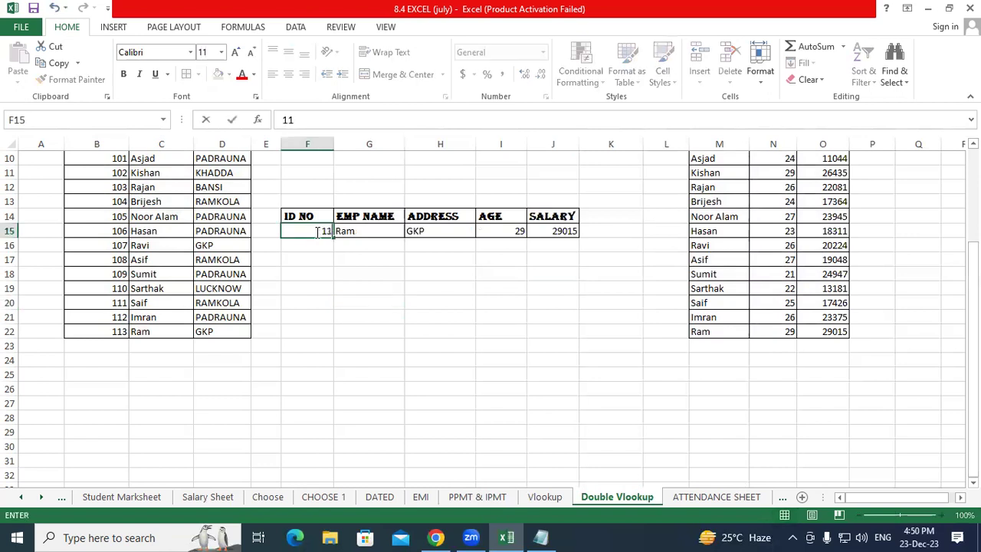
{"action": "type", "text": "5"}
{"action": "key", "text": "Return"}
{"action": "left_click", "coordinate": [400, 274]}
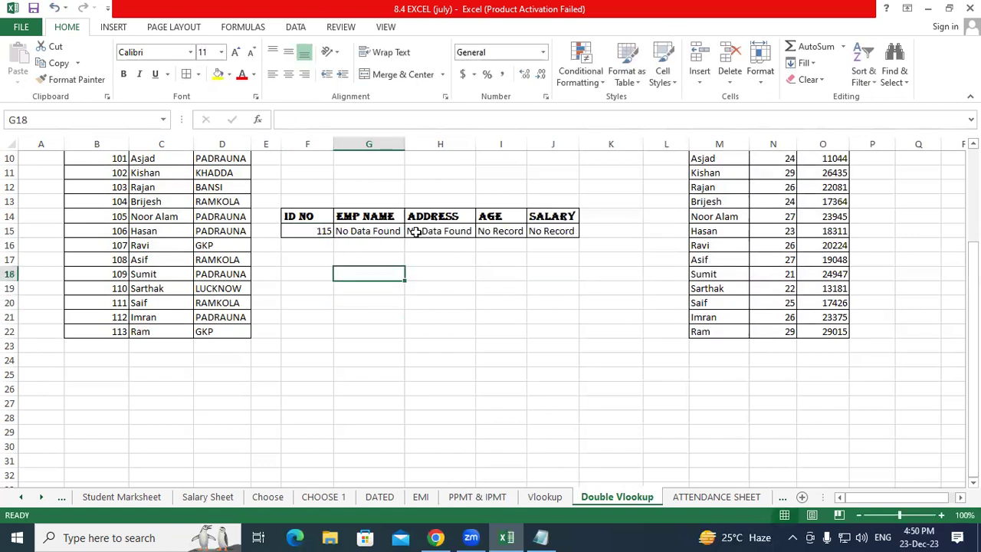
{"action": "left_click_drag", "start_coordinate": [413, 232], "coordinate": [429, 232]}
{"action": "key", "text": "ctrl+v"}
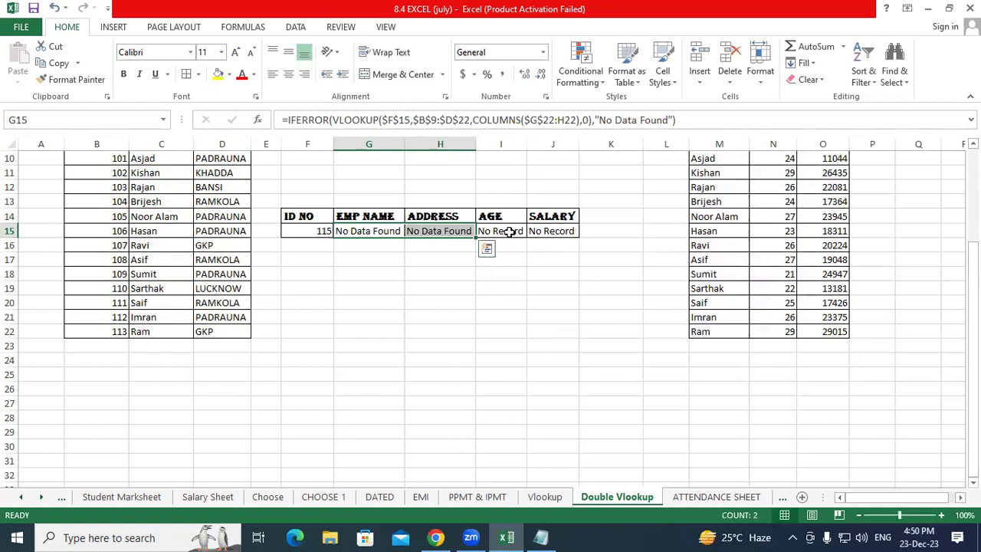
{"action": "left_click_drag", "start_coordinate": [509, 232], "coordinate": [558, 230]}
{"action": "left_click", "coordinate": [505, 256]}
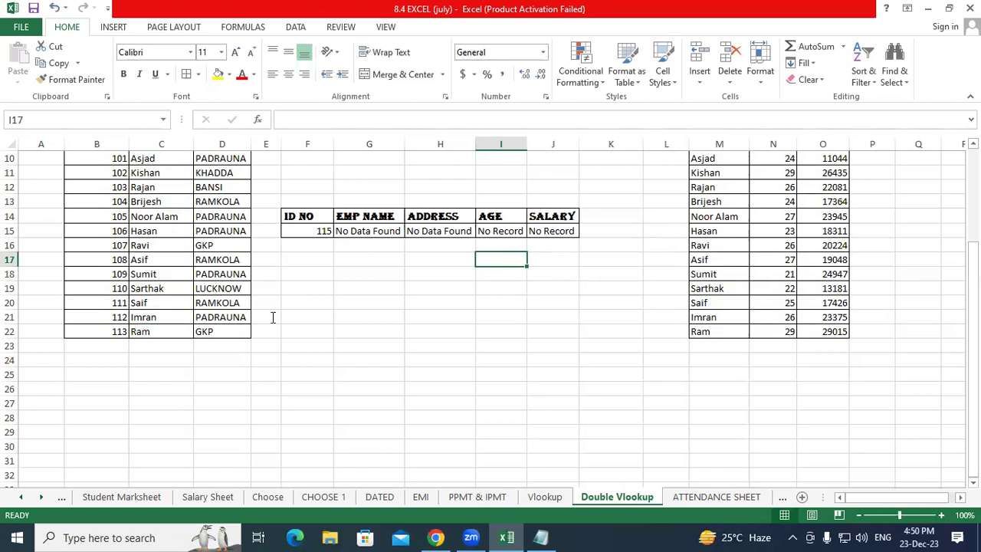
Step: In Notepad, paste a second copy of the double VLOOKUP syntax below the first
{"action": "key", "text": "alt+Tab"}
{"action": "key", "text": "ctrl+a"}
{"action": "key", "text": "ctrl+c"}
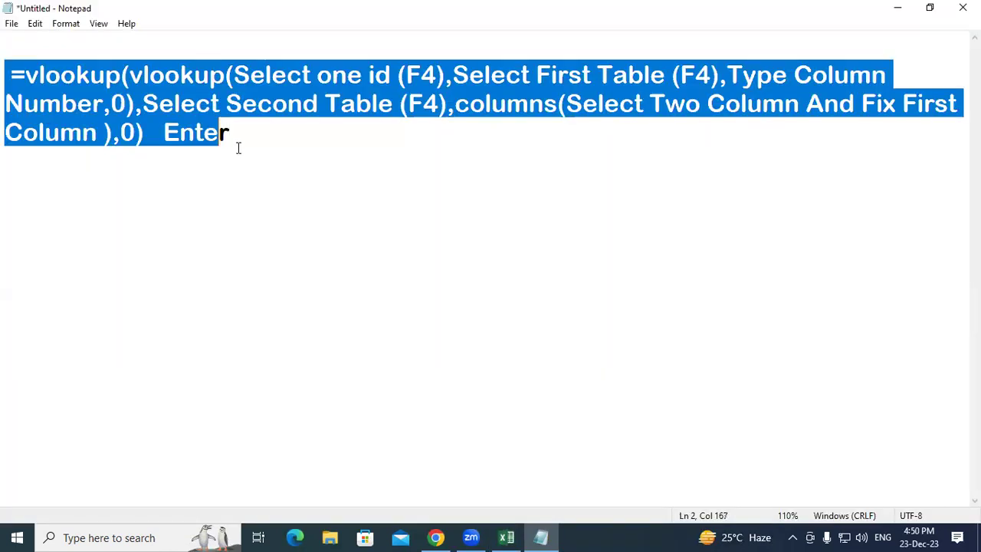
{"action": "left_click", "coordinate": [83, 132]}
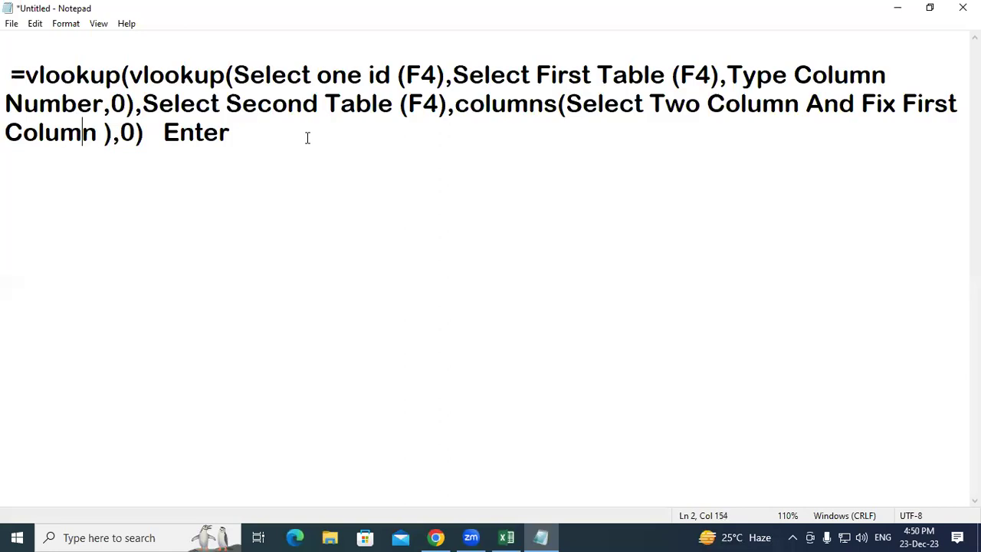
{"action": "key", "text": "Return"}
{"action": "key", "text": "Return"}
{"action": "key", "text": "ctrl+v"}
Step: Wrap the copied syntax in iferror( with ,"No Data") as the fallback
{"action": "left_click", "coordinate": [23, 193]}
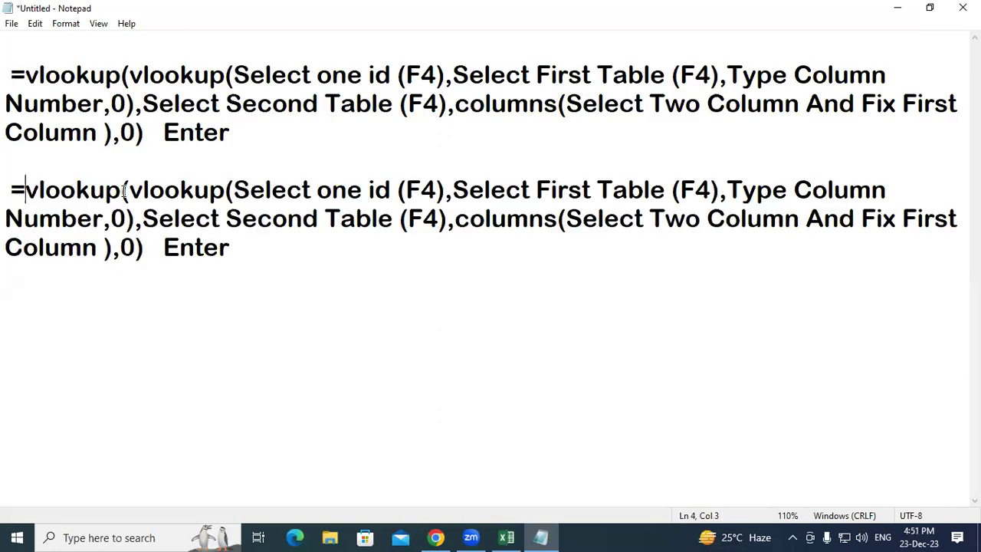
{"action": "type", "text": "i"}
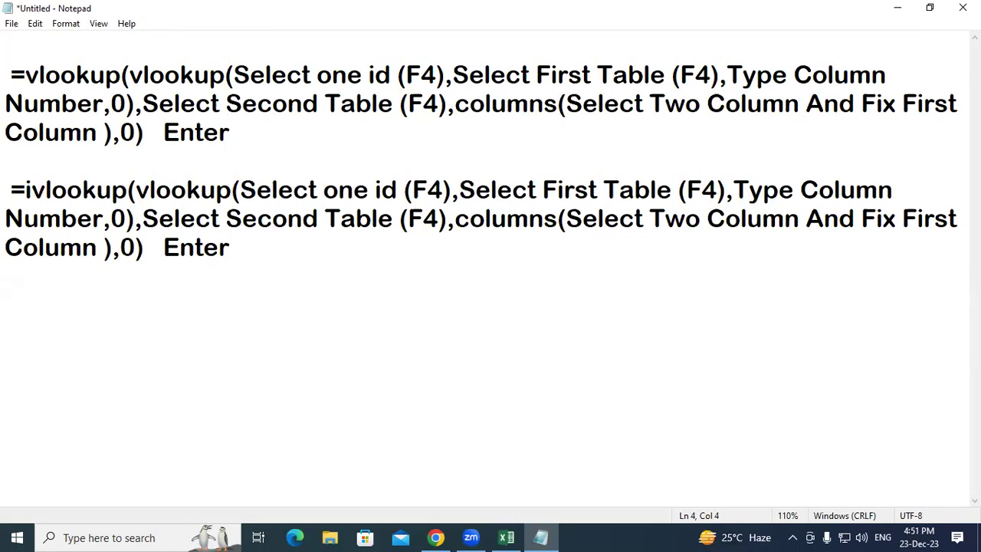
{"action": "type", "text": "ferror"}
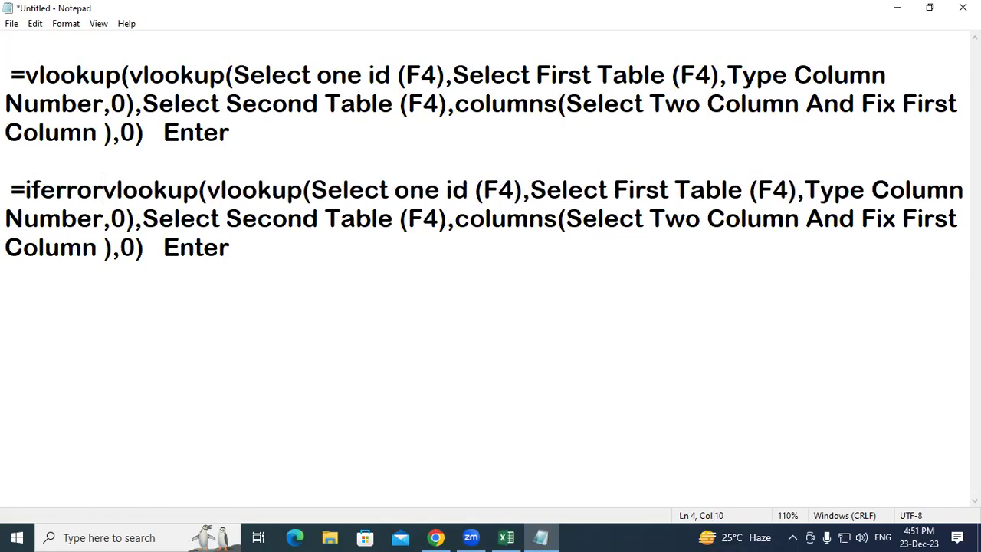
{"action": "type", "text": "("}
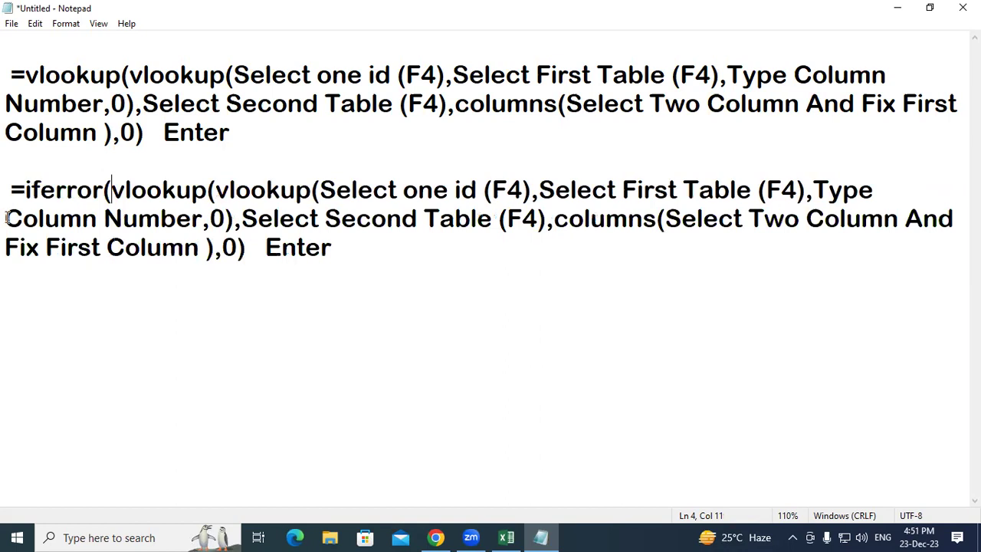
{"action": "left_click", "coordinate": [245, 247]}
{"action": "type", "text": ",\""}
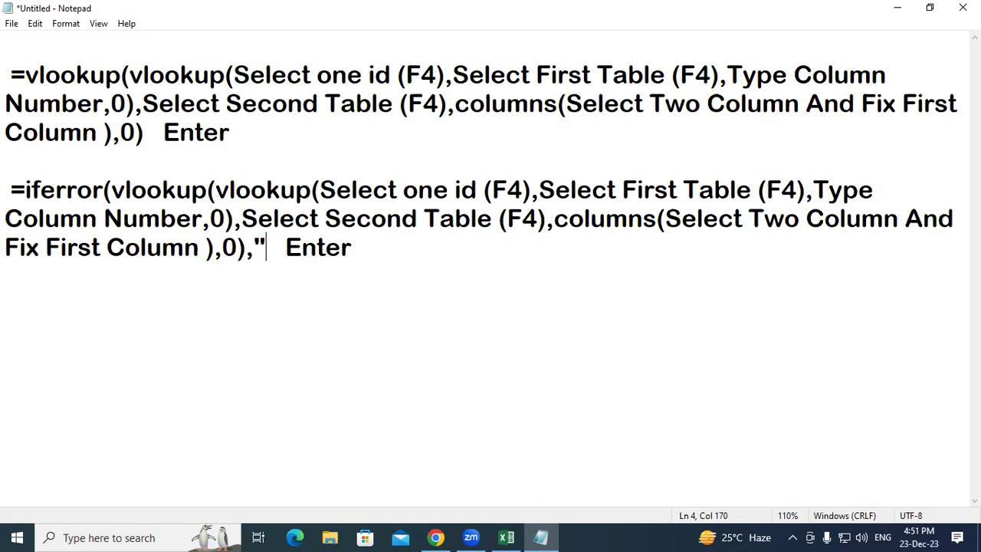
{"action": "type", "text": "No "}
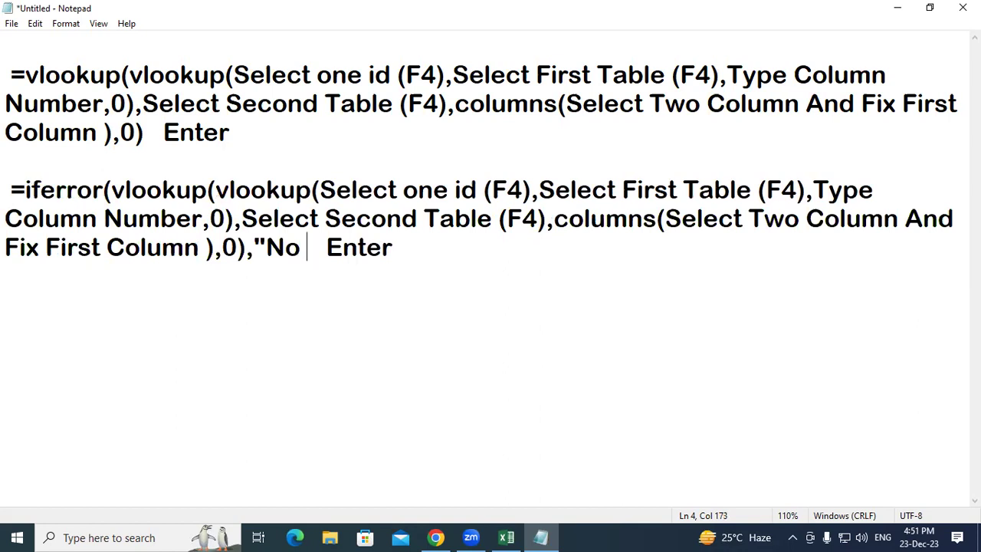
{"action": "type", "text": "Data"}
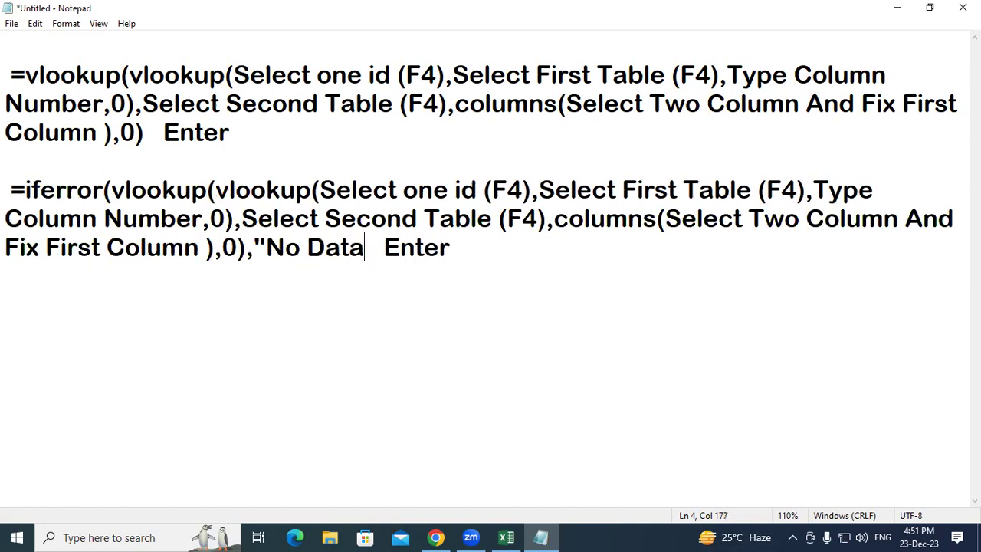
{"action": "type", "text": "\""}
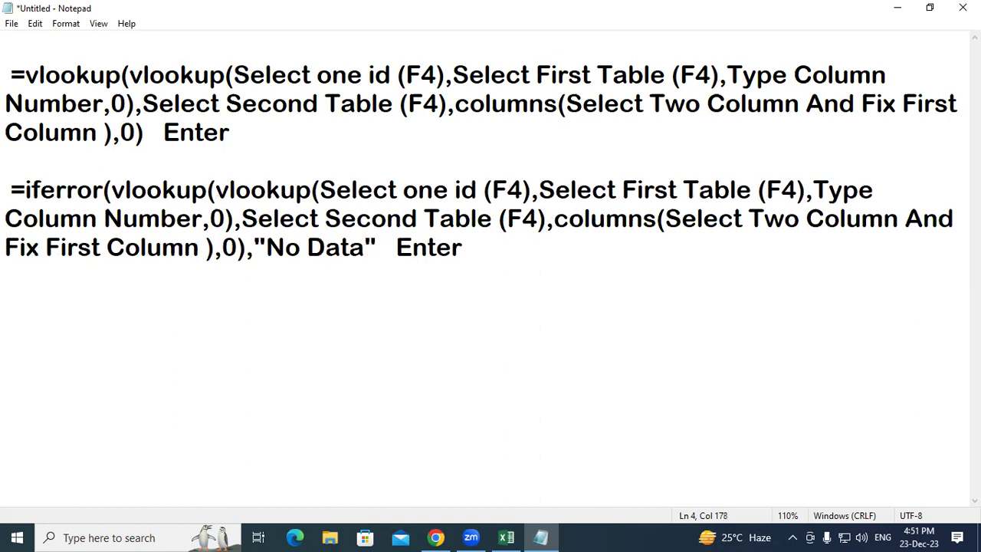
{"action": "type", "text": ")"}
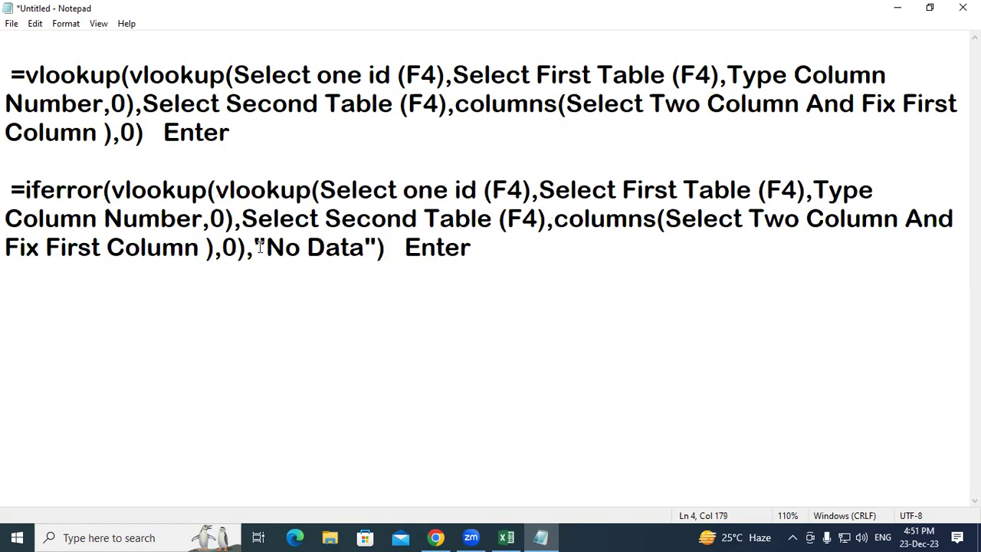
{"action": "left_click_drag", "start_coordinate": [259, 247], "coordinate": [383, 252]}
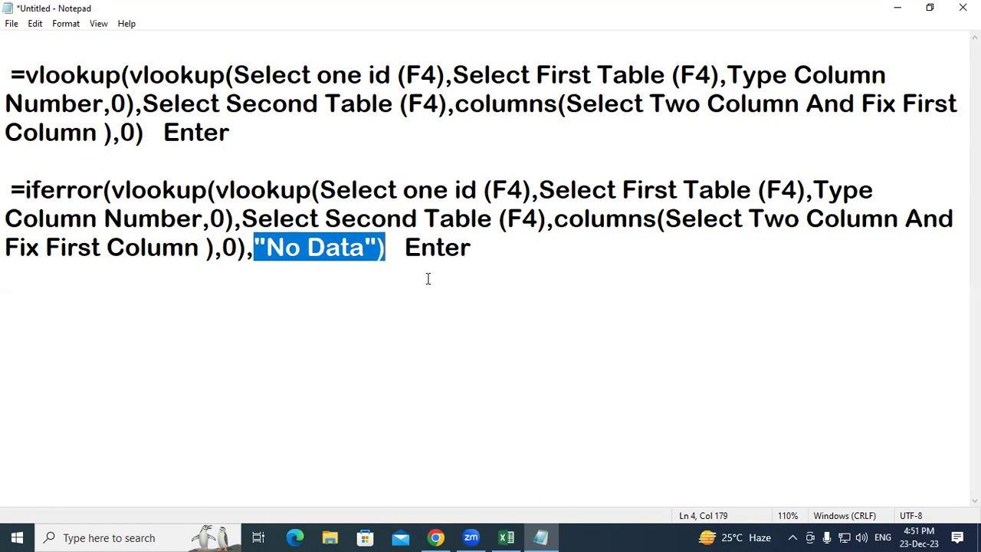
{"action": "key", "text": "End"}
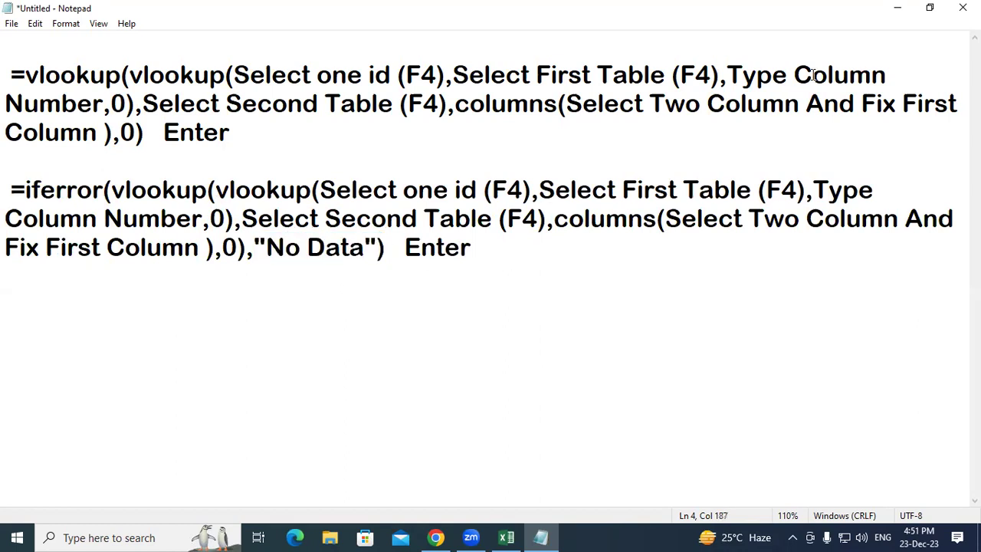